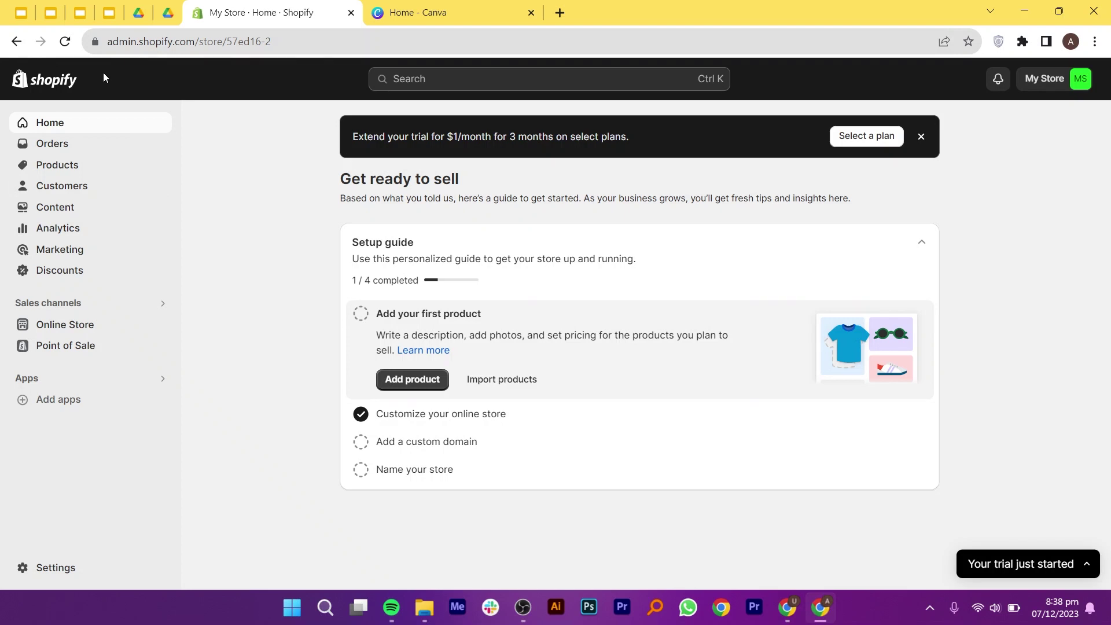
Open the search bar at the top of the Shopify admin home page.
{"action": "left_click", "coordinate": [474, 78]}
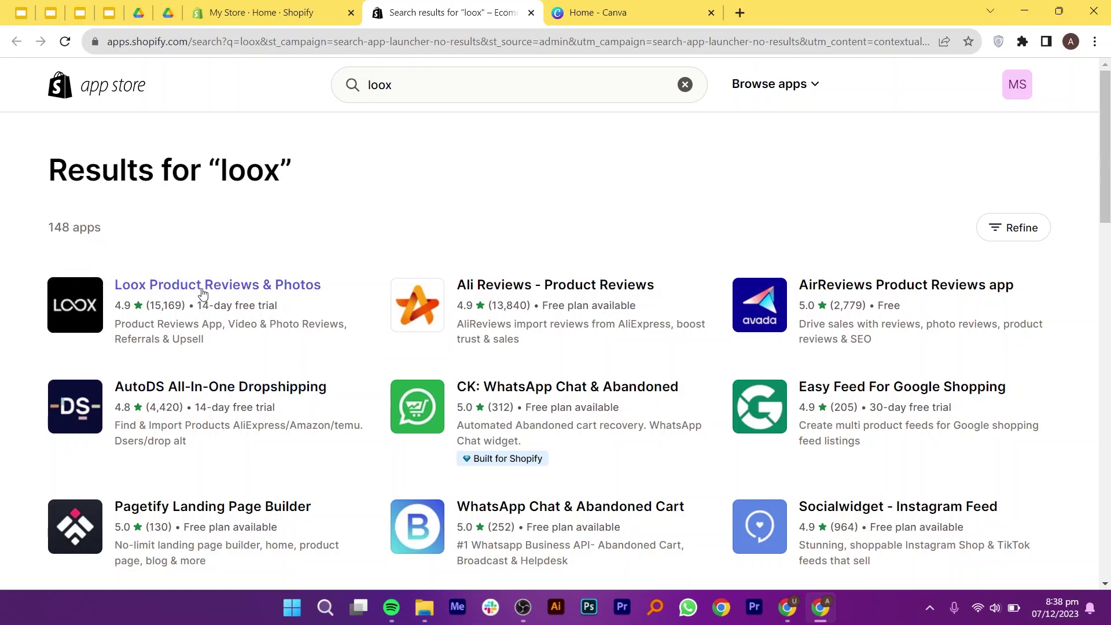
View the Loox Product Reviews & Photos app page, then search the App Store for 'instant checkout'.
{"action": "left_click", "coordinate": [190, 288]}
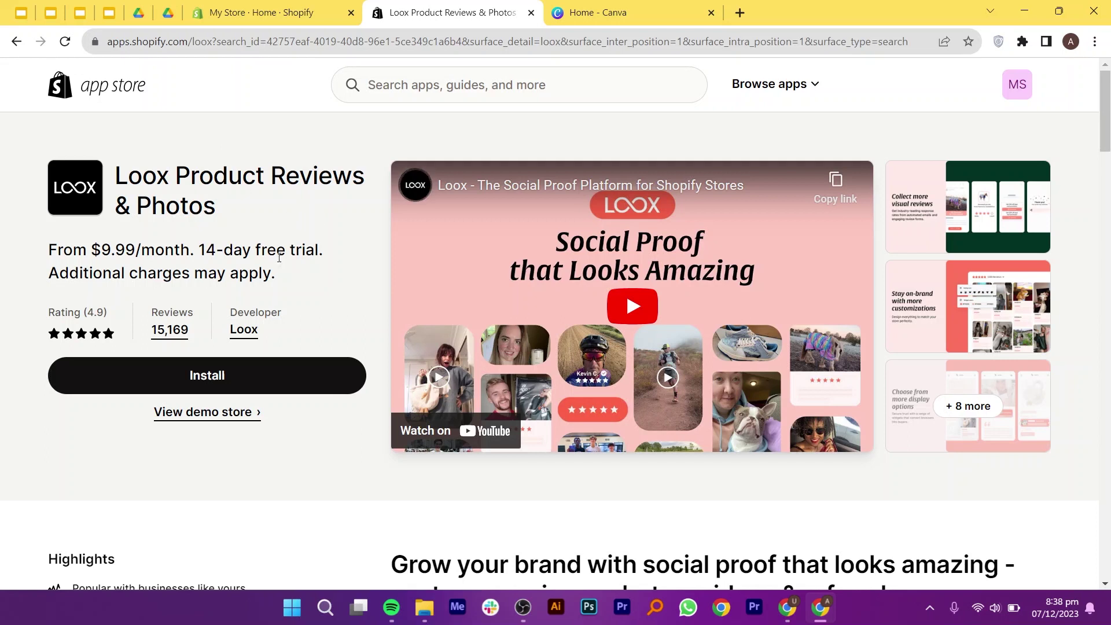
{"action": "left_click", "coordinate": [282, 13]}
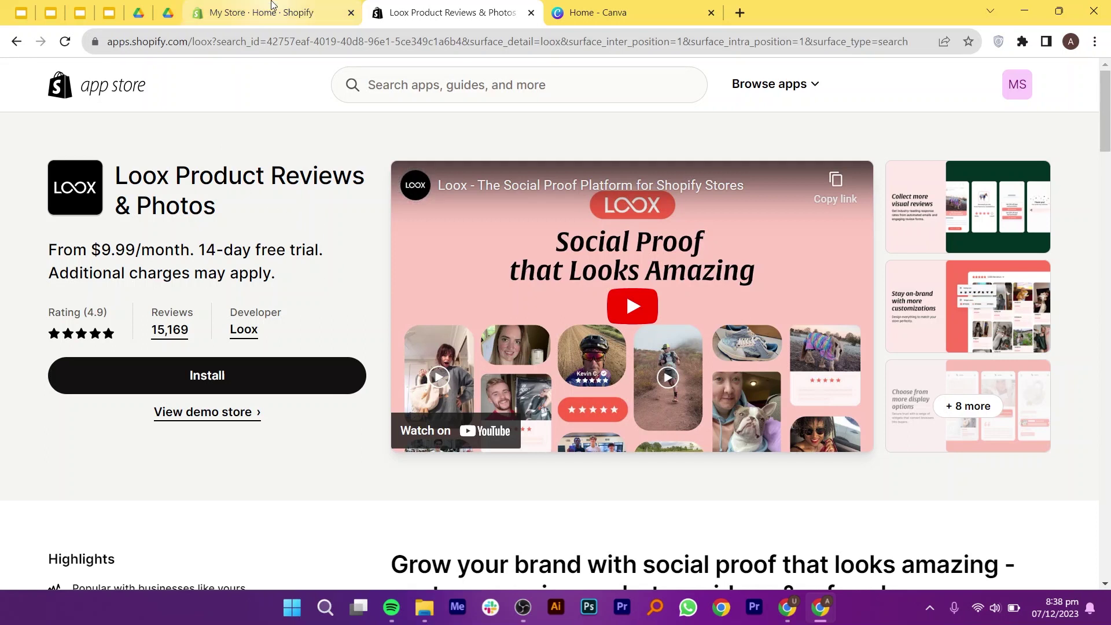
{"action": "left_click", "coordinate": [418, 80]}
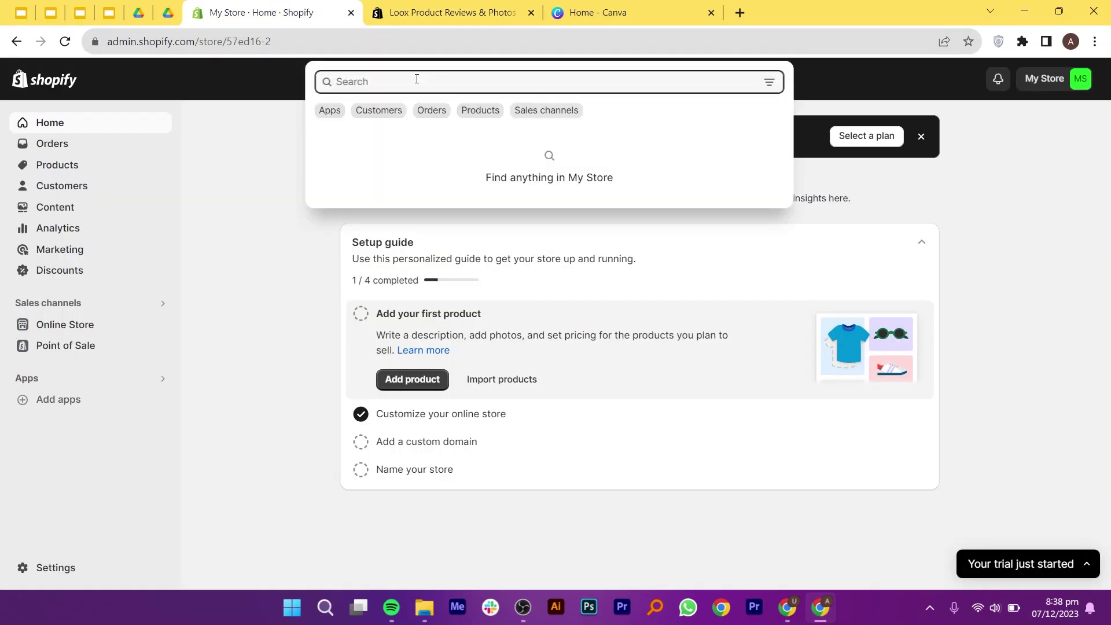
{"action": "type", "text": "insta"}
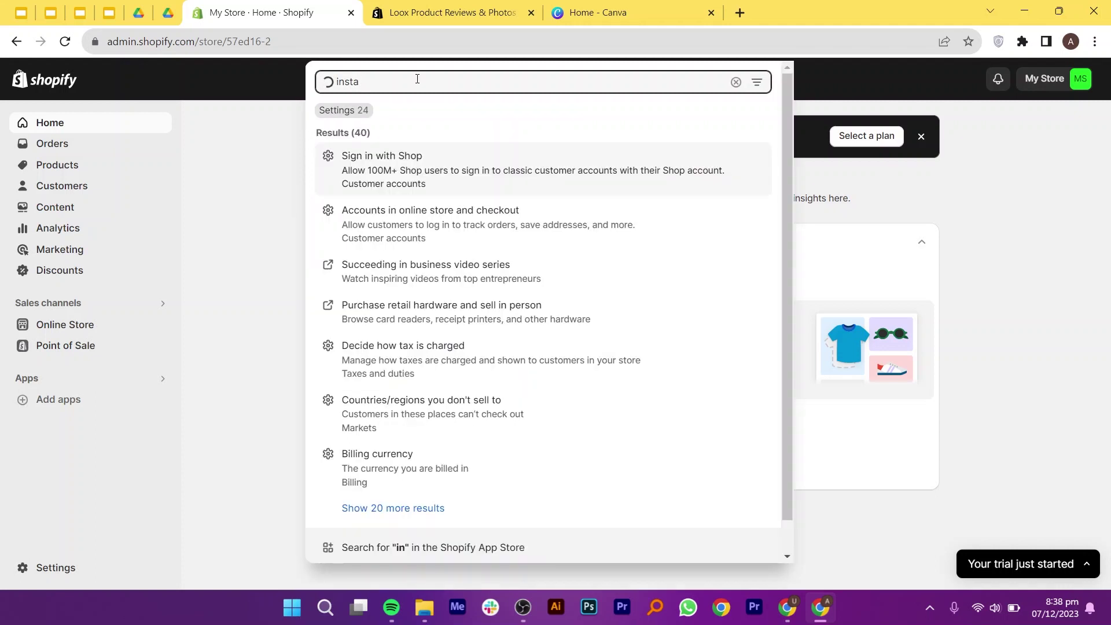
{"action": "type", "text": "nt checkou"}
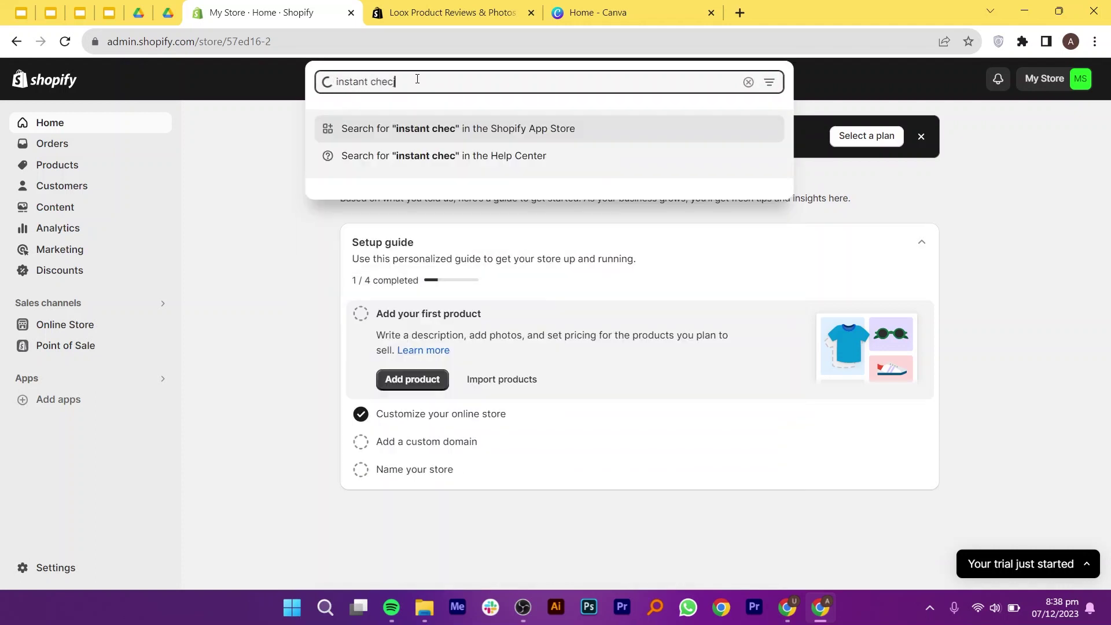
{"action": "key", "text": "Return"}
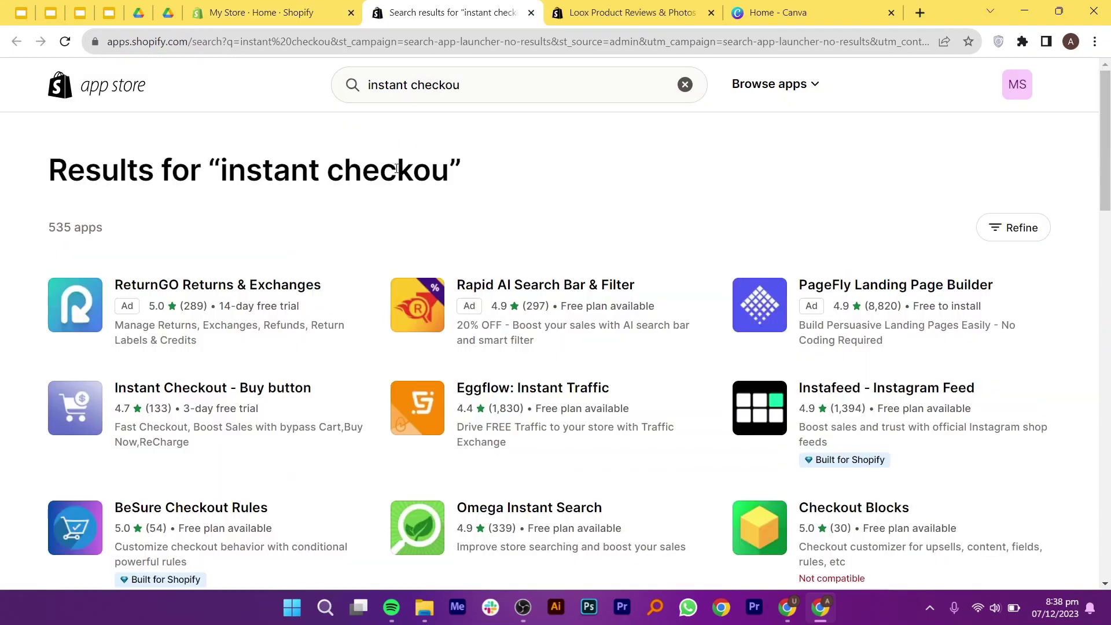
Open the Instant Checkout - Buy button app page, then go to the store's Online Store themes.
{"action": "left_click", "coordinate": [198, 404]}
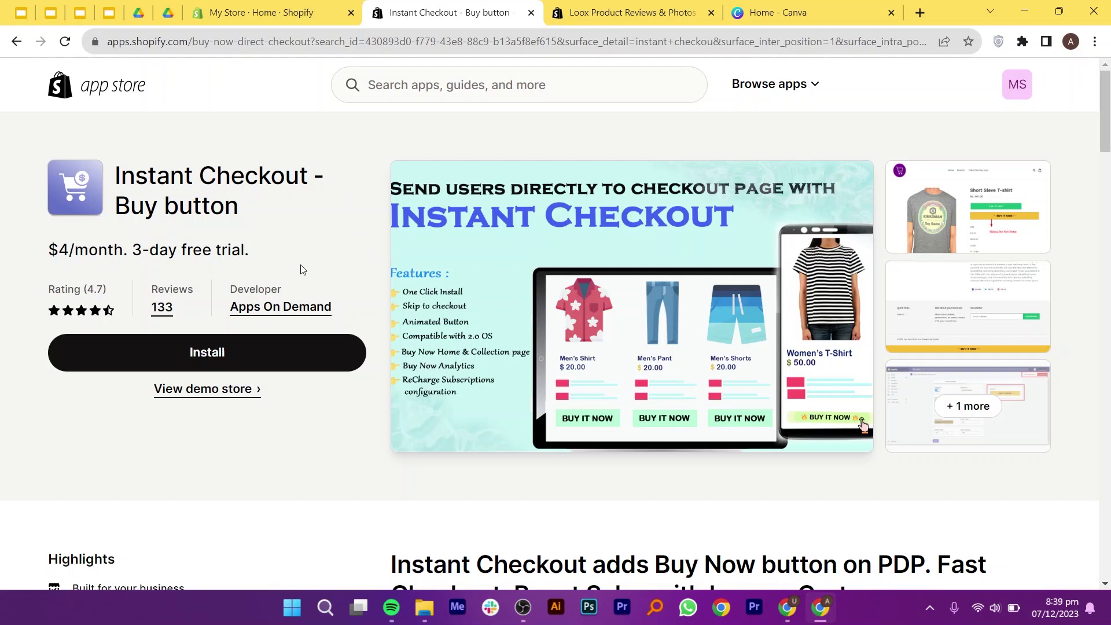
{"action": "key", "text": "ctrl+shift+Tab"}
{"action": "left_click", "coordinate": [81, 328]}
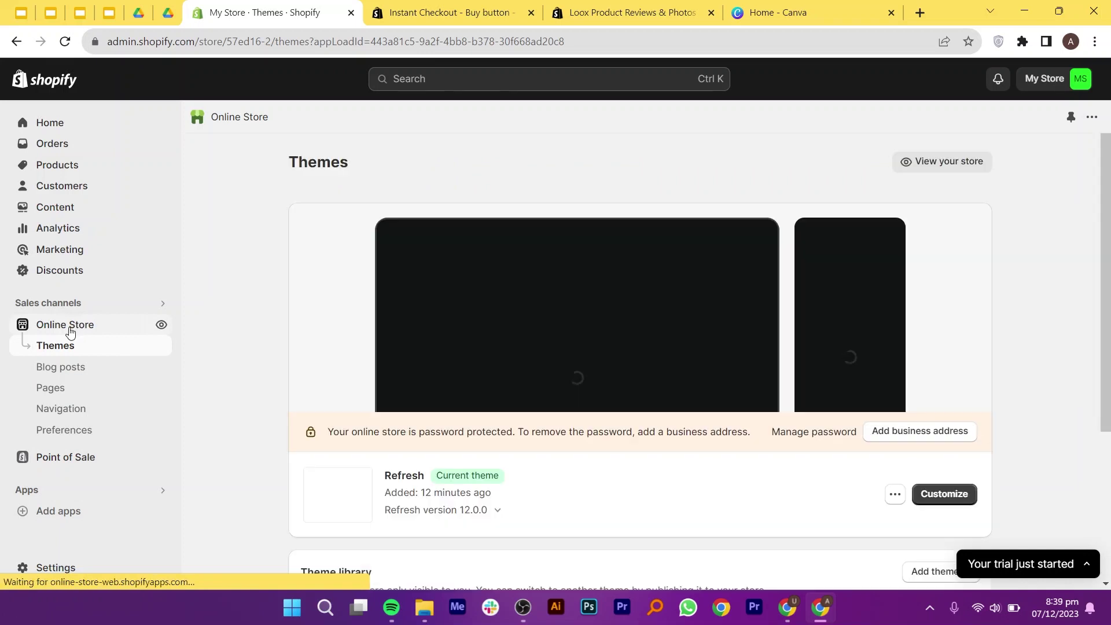
Find the free Refresh theme in the Shopify Theme Store via Add theme.
{"action": "scroll", "coordinate": [550, 352], "scroll_direction": "down", "scroll_amount": 3}
{"action": "scroll", "coordinate": [558, 356], "scroll_direction": "down", "scroll_amount": 3}
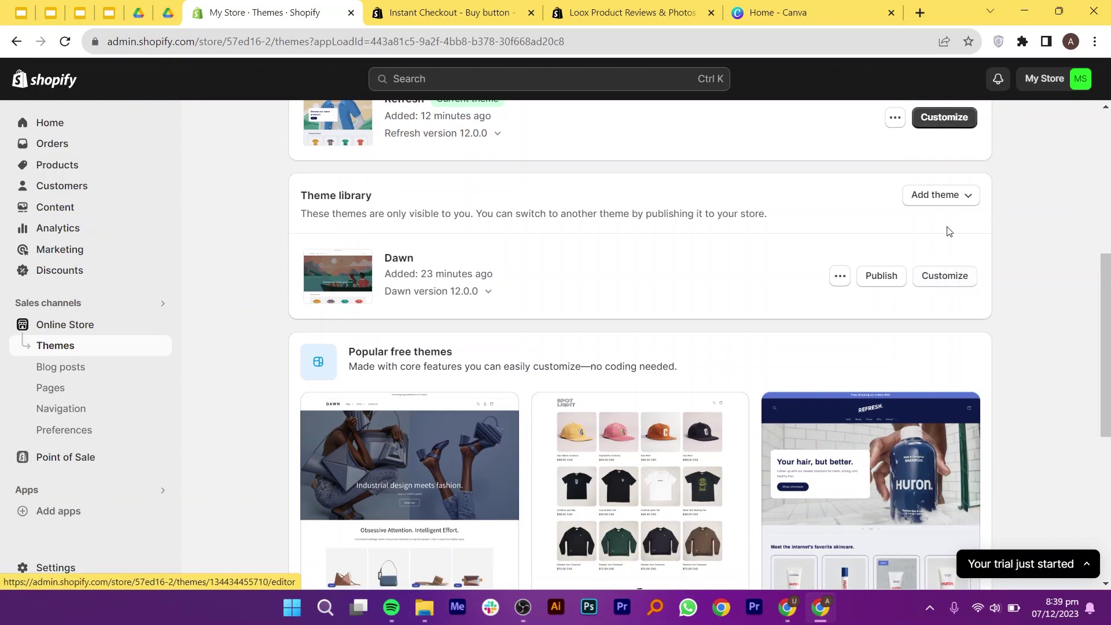
{"action": "left_click", "coordinate": [950, 197]}
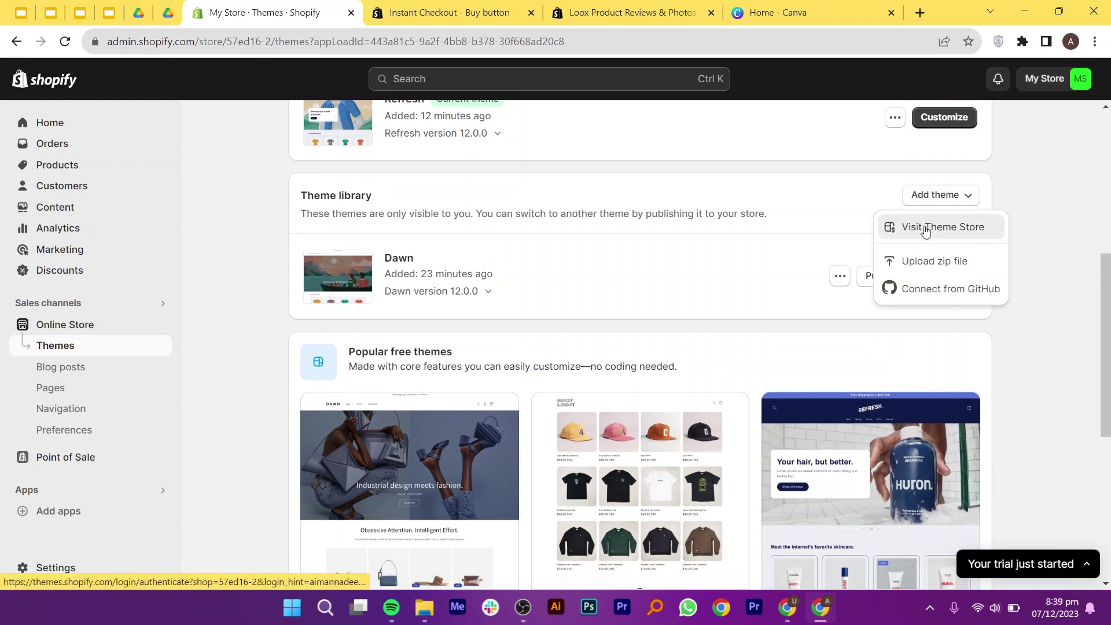
{"action": "left_click", "coordinate": [926, 228]}
{"action": "left_click", "coordinate": [886, 88]}
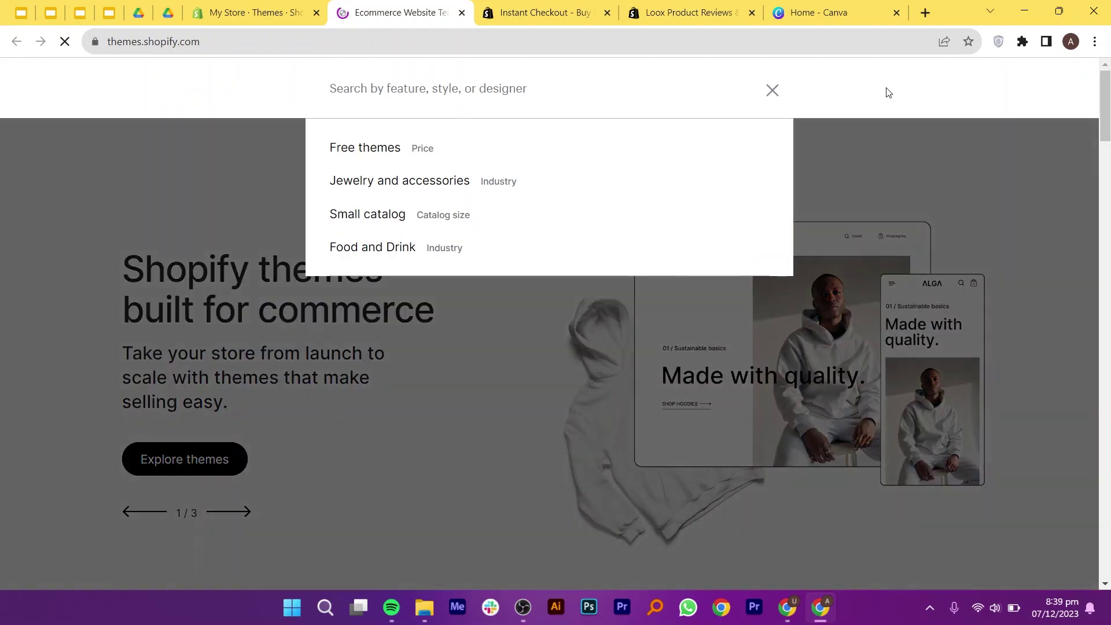
{"action": "type", "text": "refresh t"}
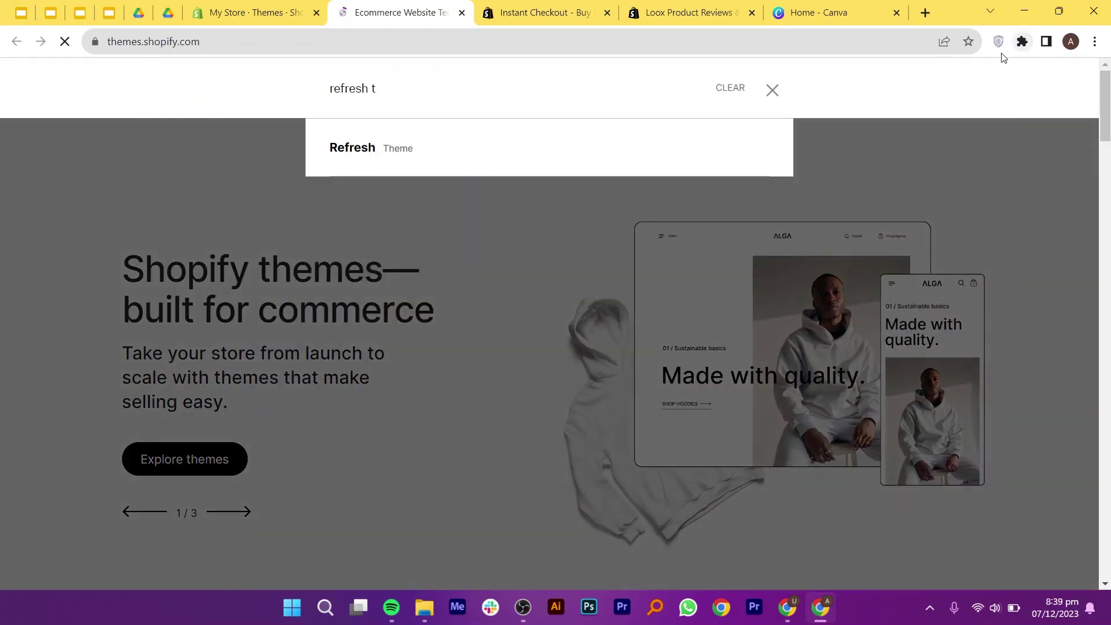
{"action": "left_click", "coordinate": [428, 168]}
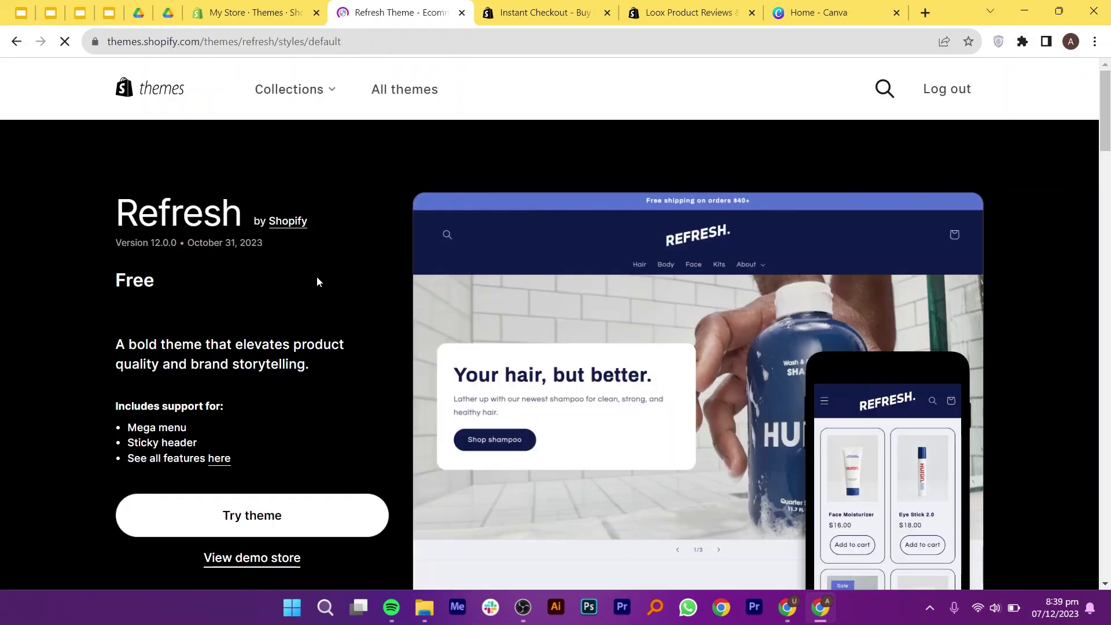
Add a new copy of Refresh and publish it as the store's current theme.
{"action": "left_click", "coordinate": [211, 527]}
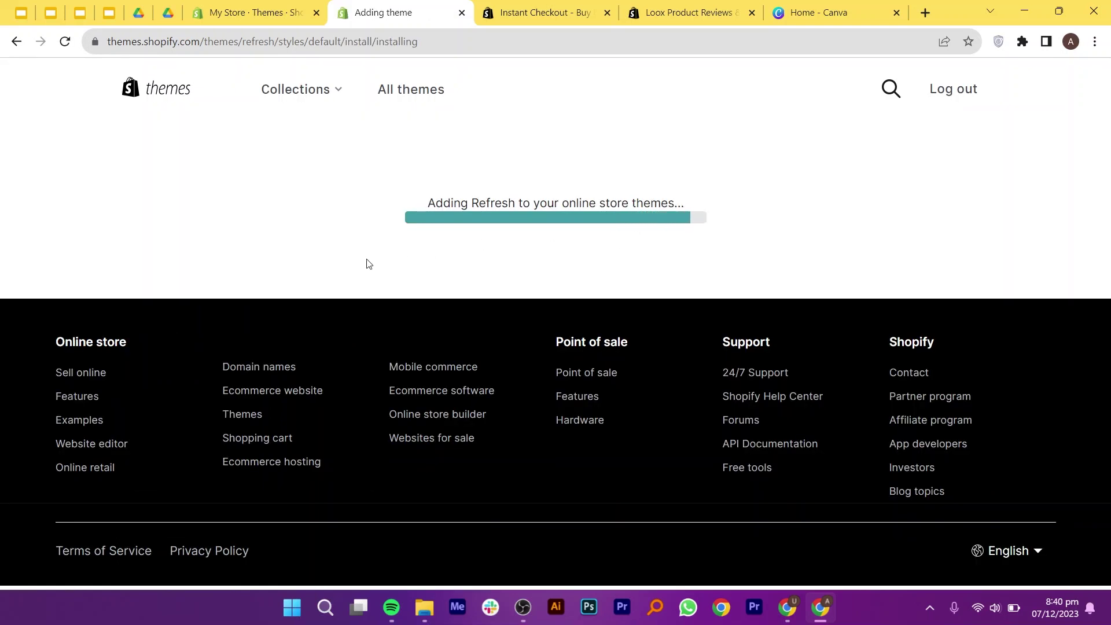
{"action": "scroll", "coordinate": [1040, 486], "scroll_direction": "down", "scroll_amount": 4}
{"action": "scroll", "coordinate": [1039, 489], "scroll_direction": "down", "scroll_amount": 3}
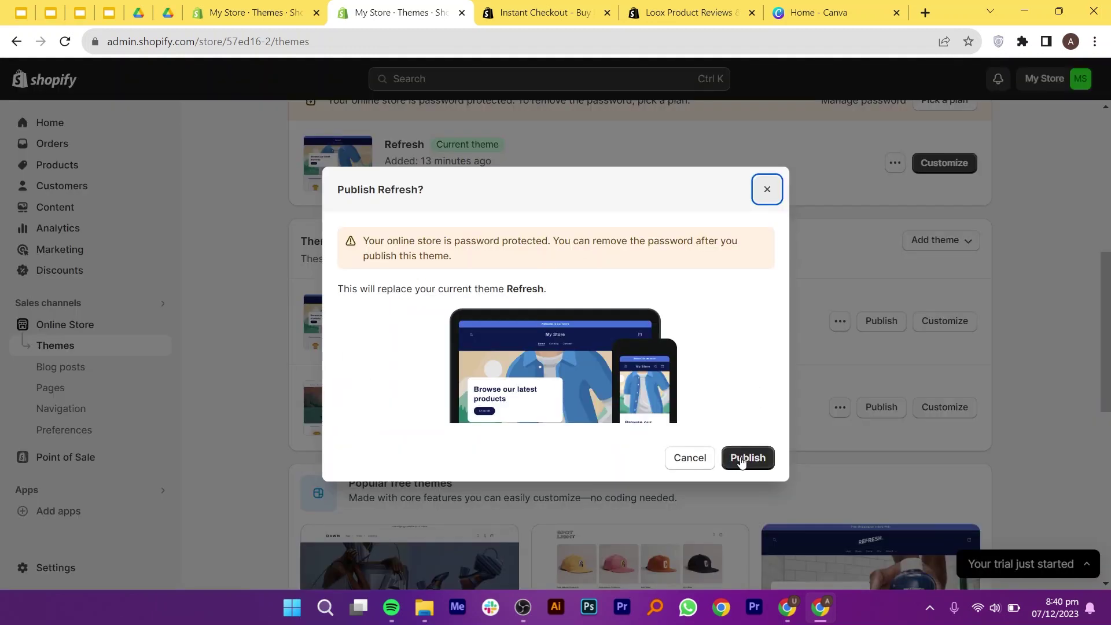
{"action": "left_click", "coordinate": [742, 456]}
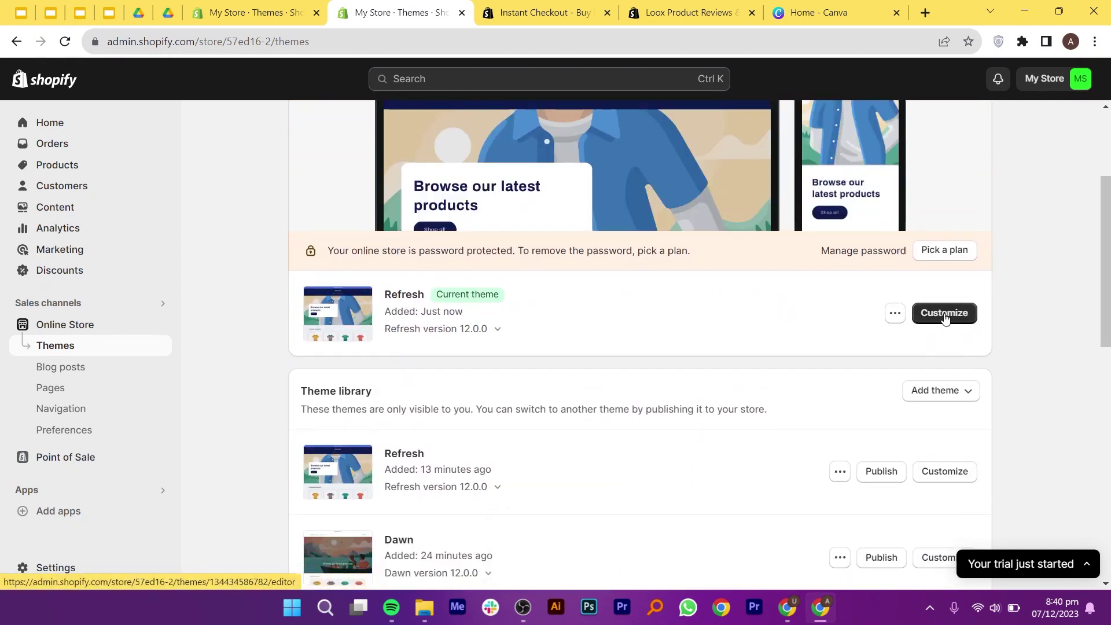
{"action": "left_click", "coordinate": [945, 315]}
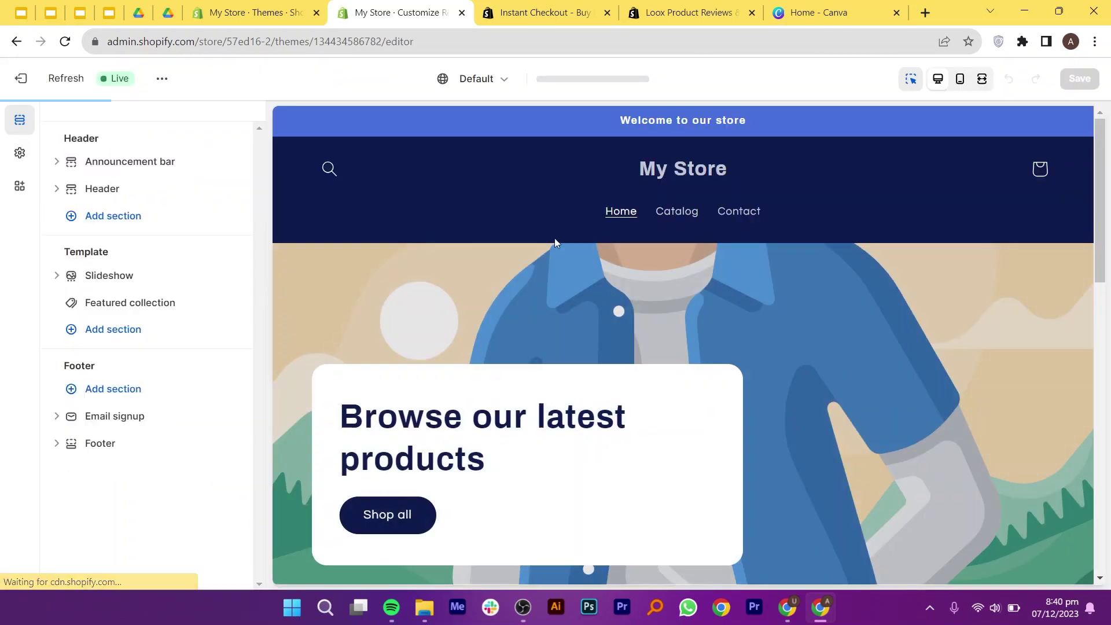
Scroll the Refresh home page preview and bring up the list of 17 addable sections.
{"action": "scroll", "coordinate": [725, 356], "scroll_direction": "down", "scroll_amount": 5}
{"action": "scroll", "coordinate": [725, 356], "scroll_direction": "down", "scroll_amount": 9}
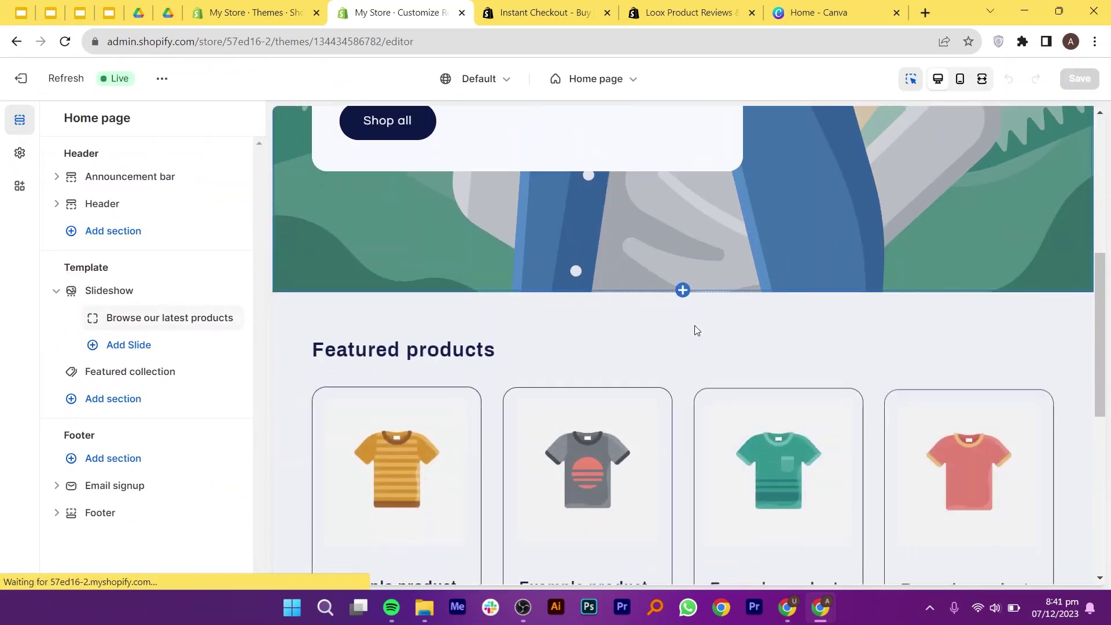
{"action": "scroll", "coordinate": [643, 345], "scroll_direction": "up", "scroll_amount": 14}
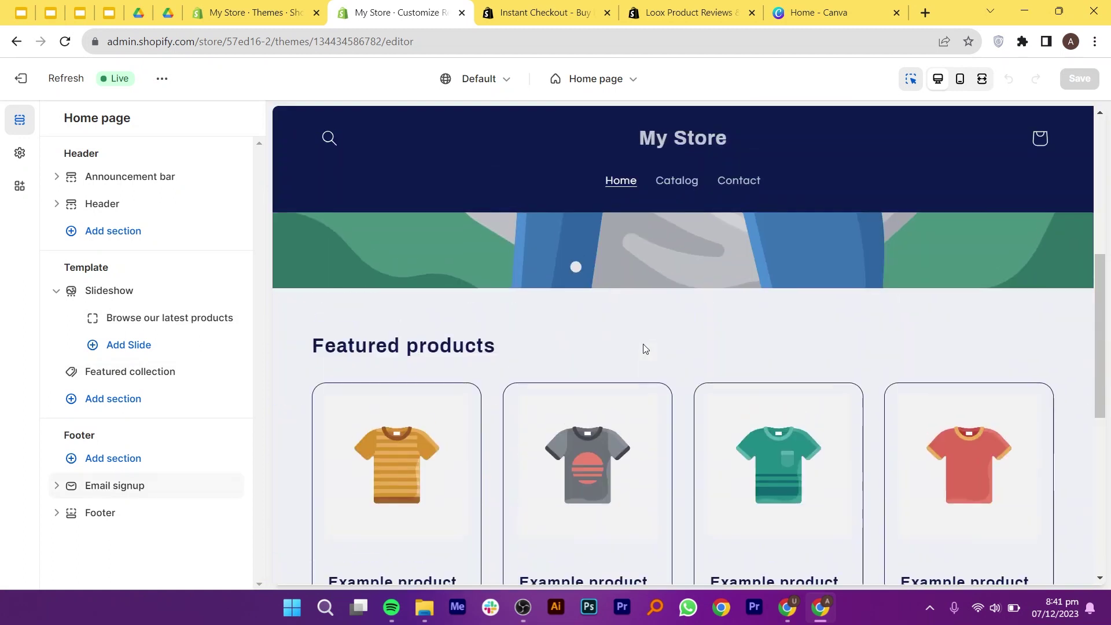
{"action": "mouse_move", "coordinate": [127, 296]}
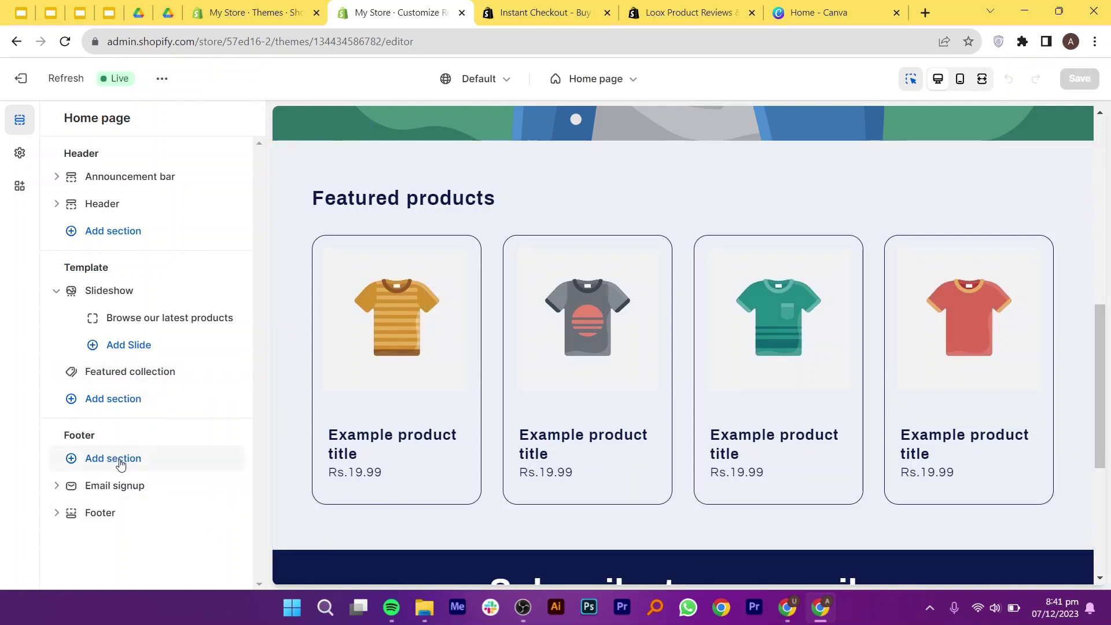
{"action": "left_click", "coordinate": [137, 403]}
{"action": "scroll", "coordinate": [370, 423], "scroll_direction": "down", "scroll_amount": 3}
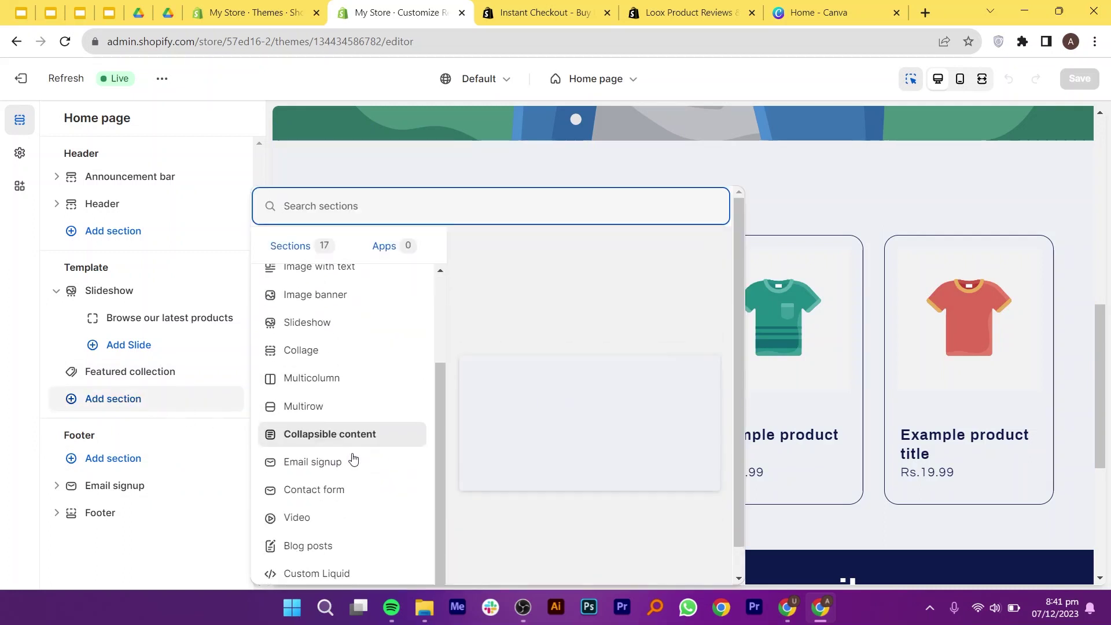
{"action": "scroll", "coordinate": [352, 459], "scroll_direction": "down", "scroll_amount": 1}
{"action": "left_click", "coordinate": [352, 459]}
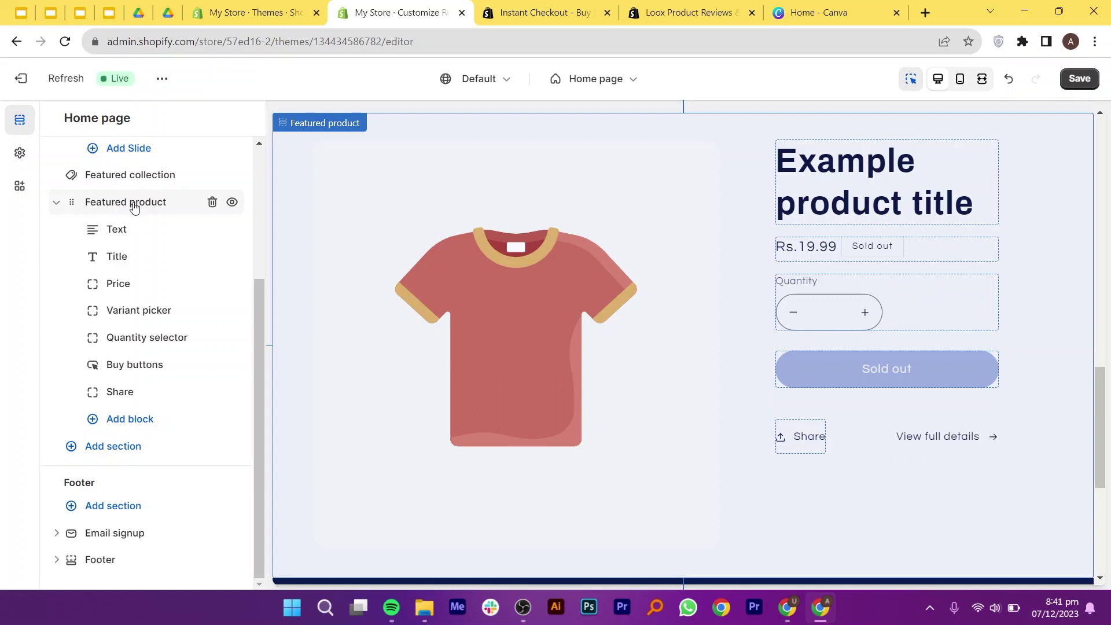
{"action": "left_click_drag", "start_coordinate": [134, 208], "coordinate": [138, 471]}
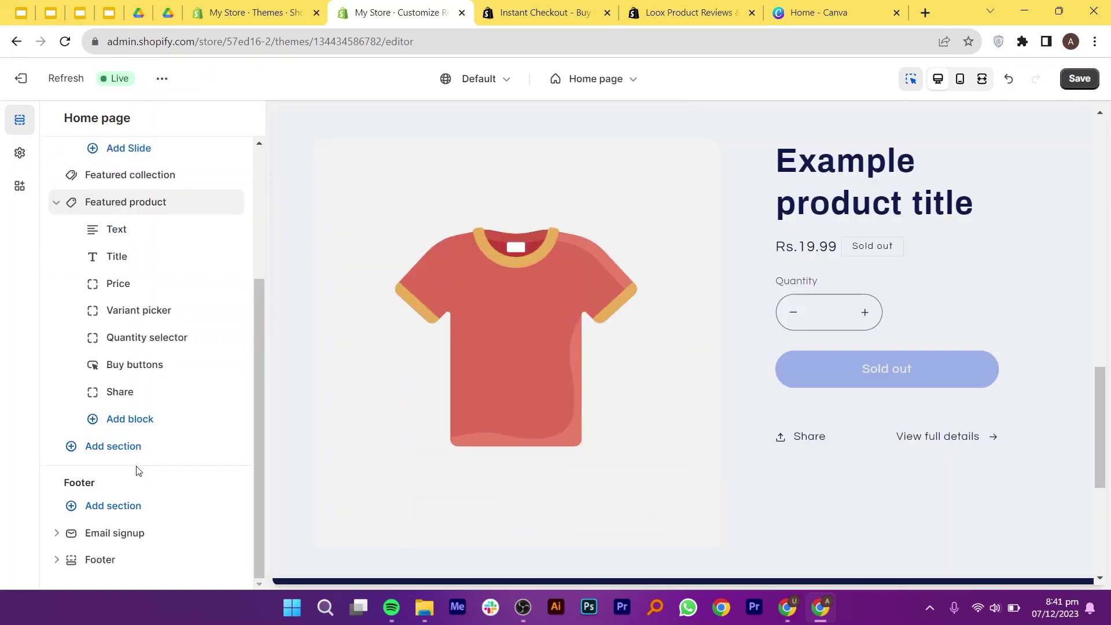
{"action": "left_click", "coordinate": [133, 449]}
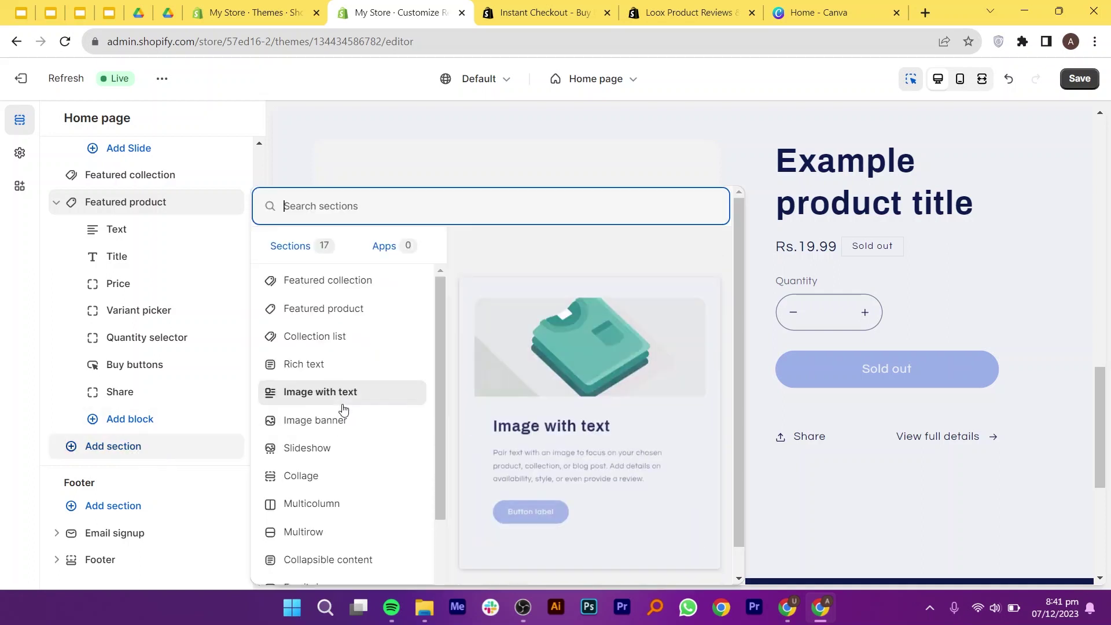
{"action": "left_click", "coordinate": [344, 404]}
{"action": "left_click", "coordinate": [210, 451]}
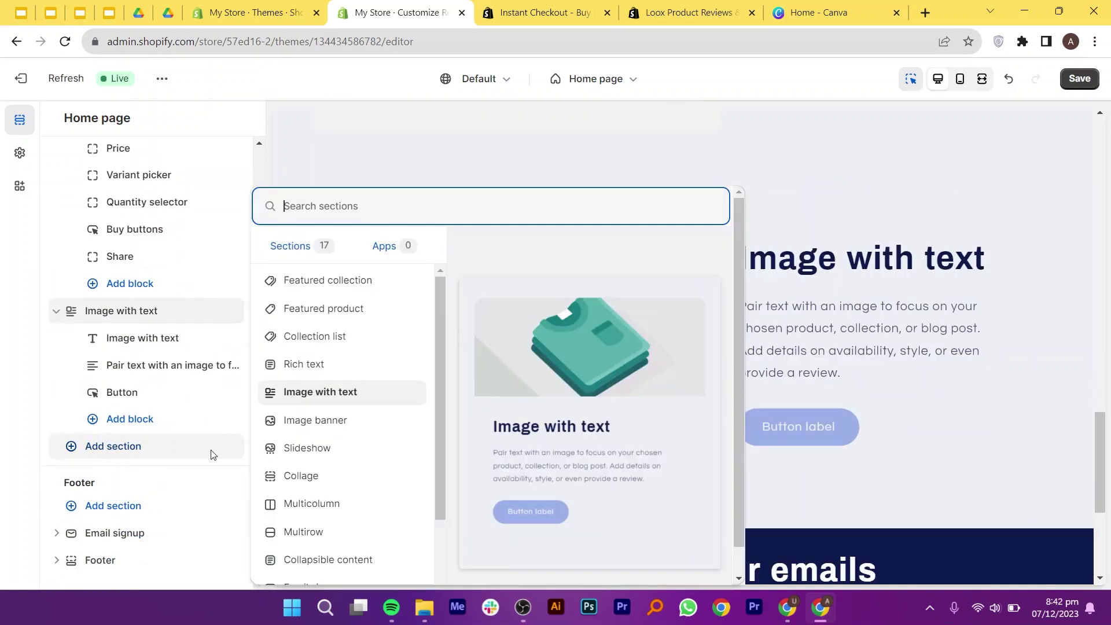
{"action": "scroll", "coordinate": [325, 415], "scroll_direction": "down", "scroll_amount": 2}
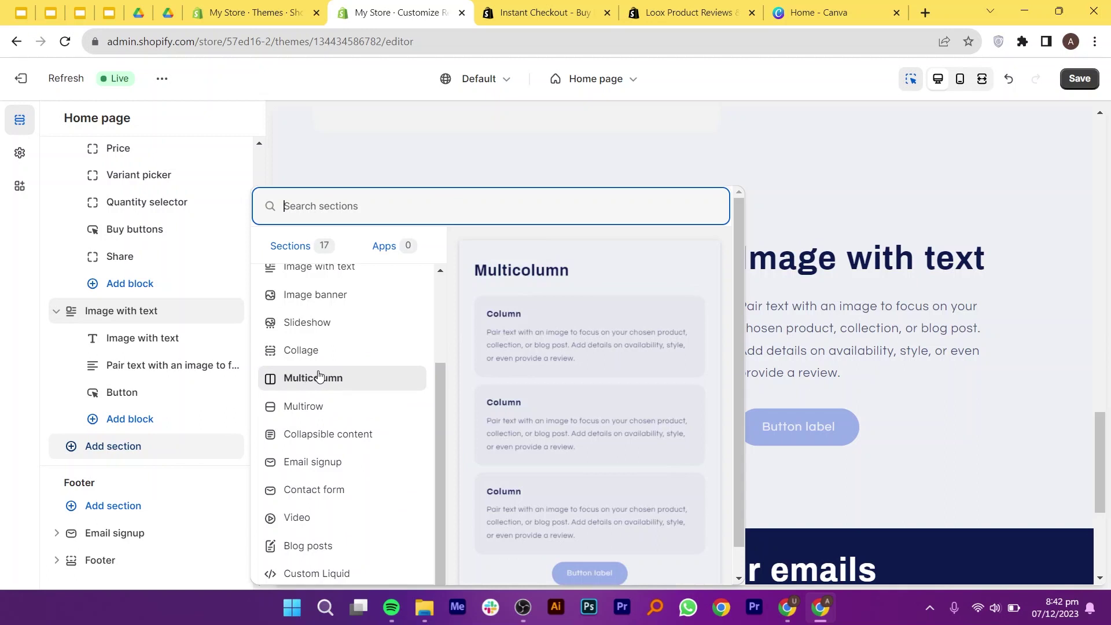
{"action": "left_click", "coordinate": [319, 377]}
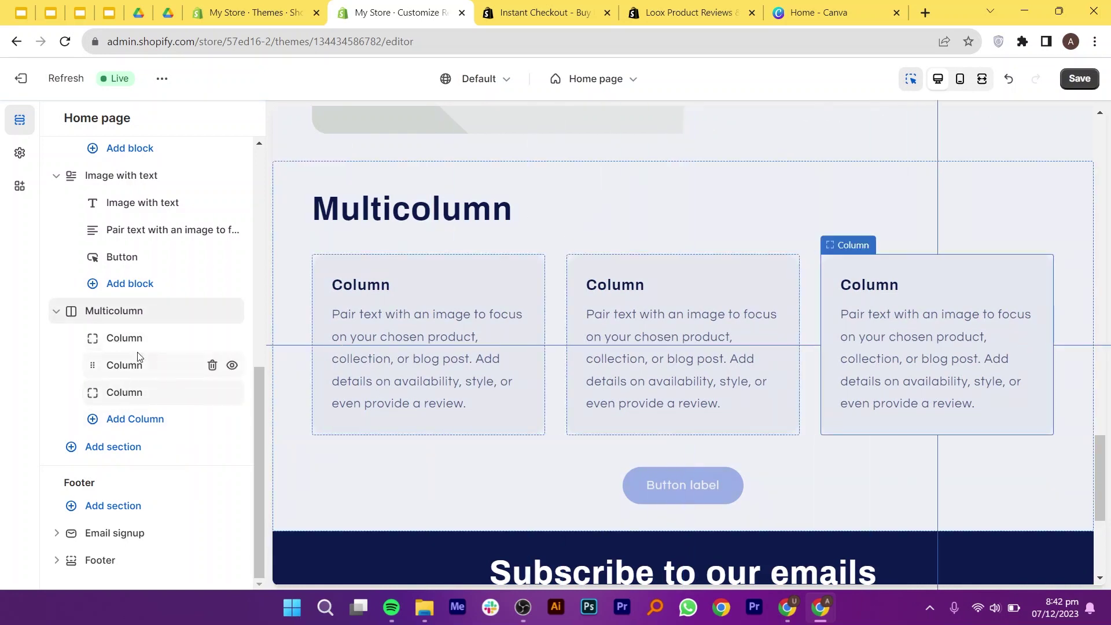
{"action": "scroll", "coordinate": [149, 324], "scroll_direction": "up", "scroll_amount": 3}
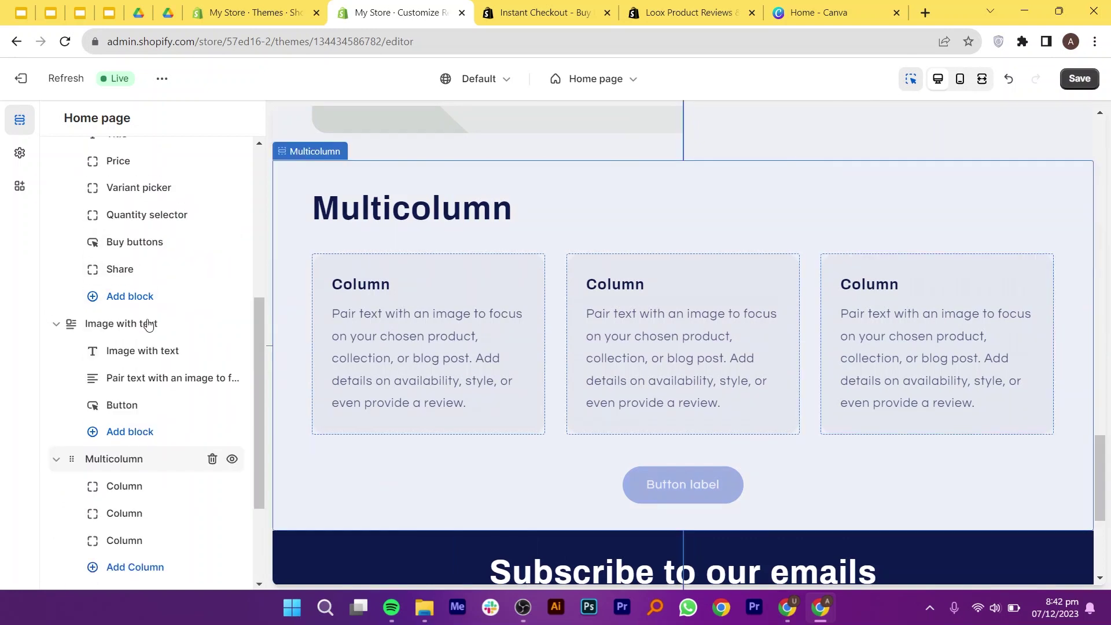
{"action": "scroll", "coordinate": [149, 325], "scroll_direction": "up", "scroll_amount": 1}
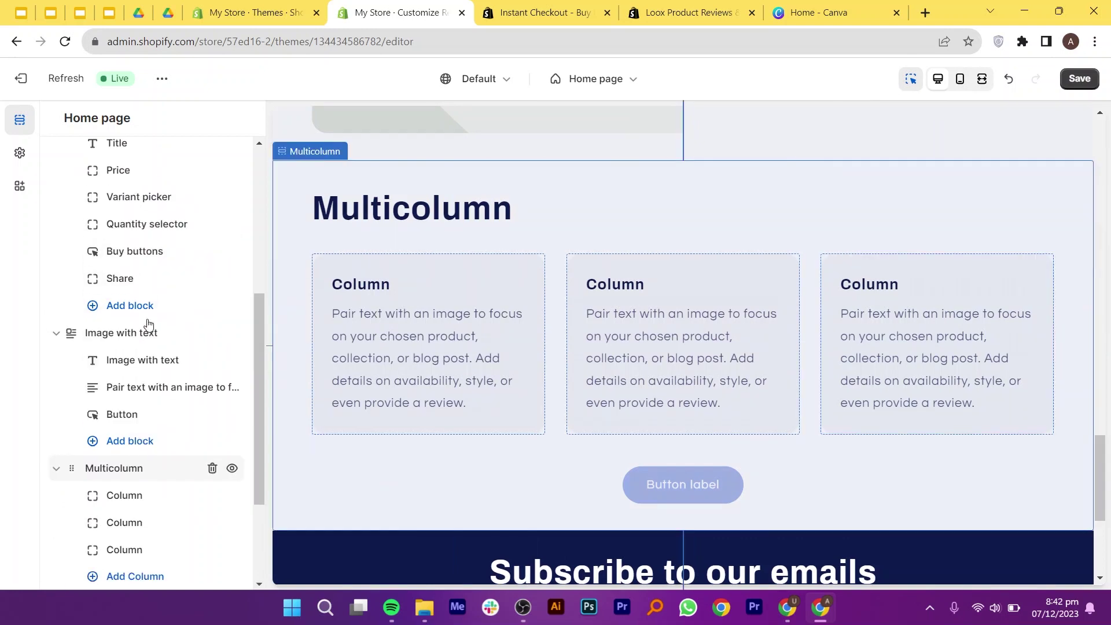
{"action": "scroll", "coordinate": [149, 324], "scroll_direction": "up", "scroll_amount": 1}
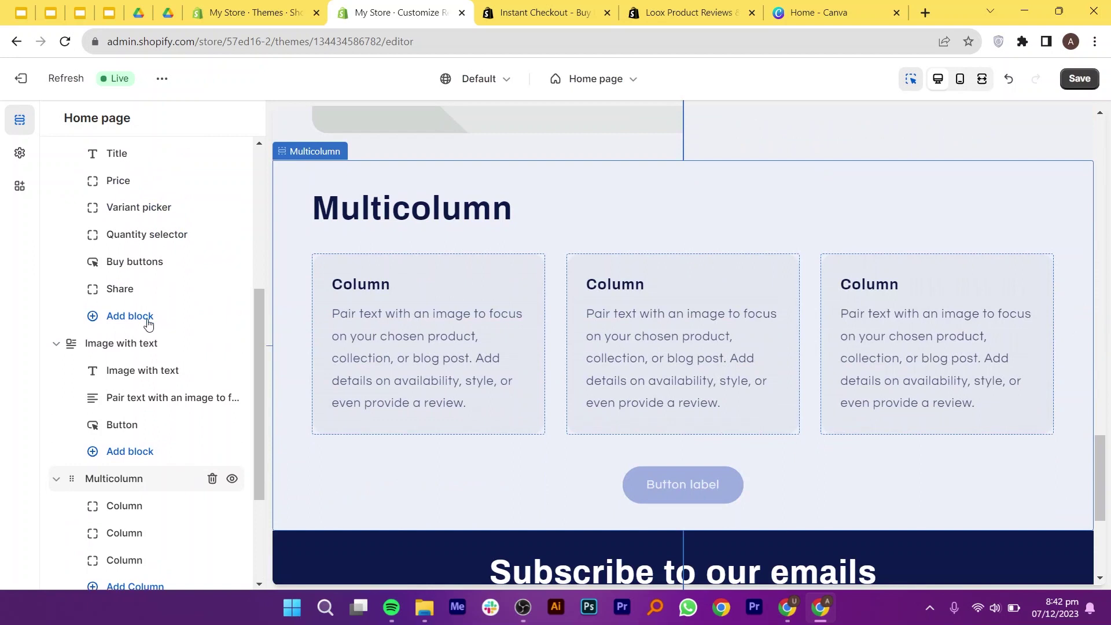
{"action": "scroll", "coordinate": [721, 383], "scroll_direction": "up", "scroll_amount": 15}
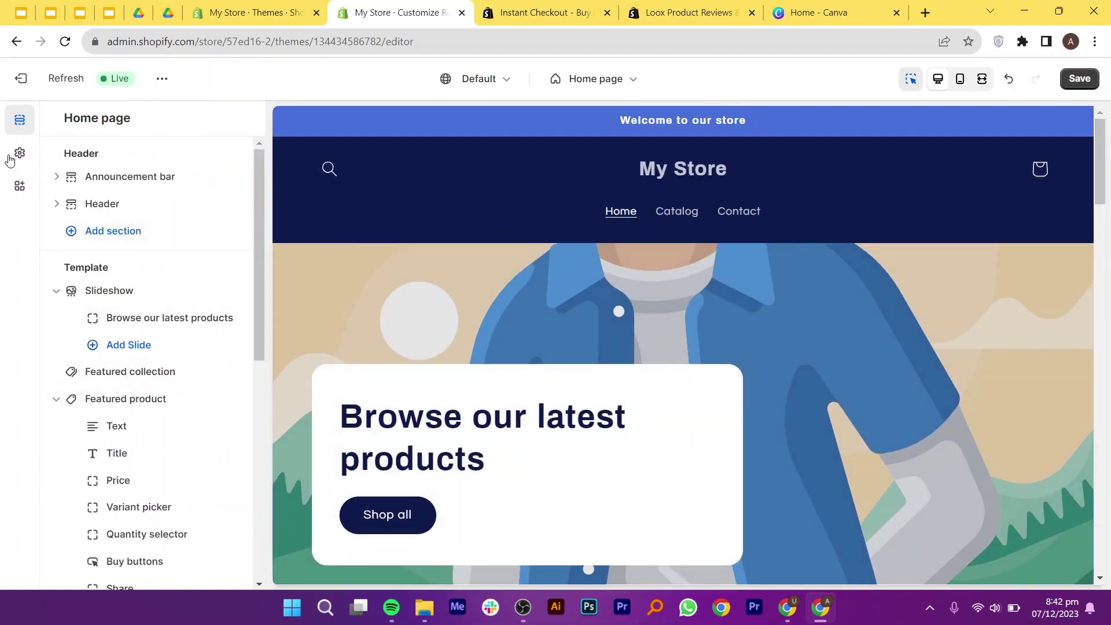
{"action": "left_click", "coordinate": [18, 156]}
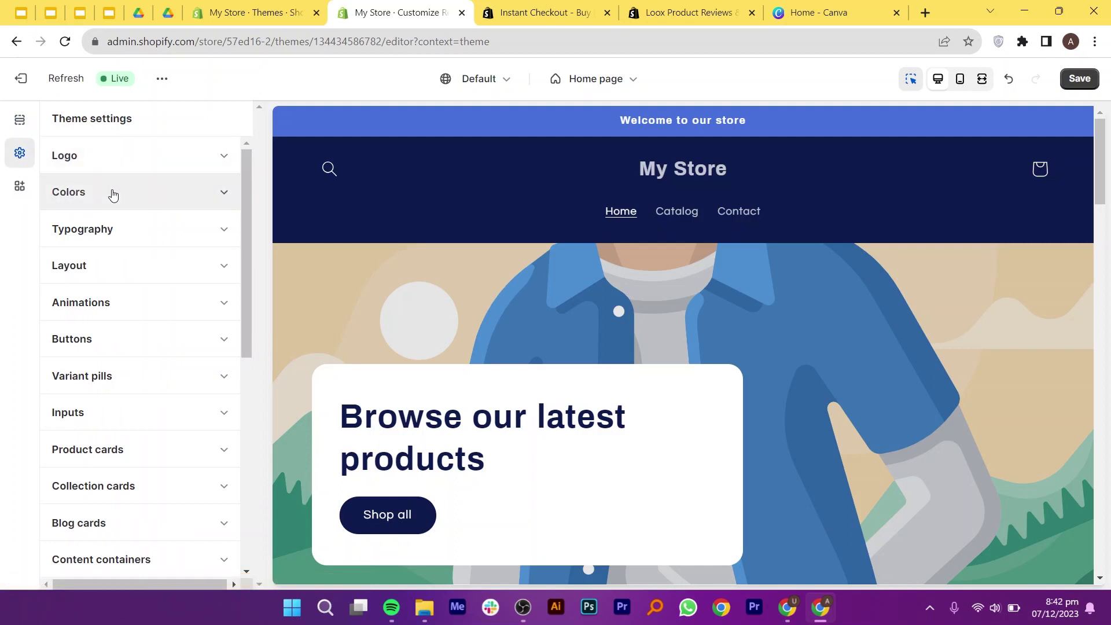
Lighten Scheme 3's background colour to #2C355A.
{"action": "left_click", "coordinate": [113, 193]}
{"action": "scroll", "coordinate": [148, 279], "scroll_direction": "up", "scroll_amount": 2}
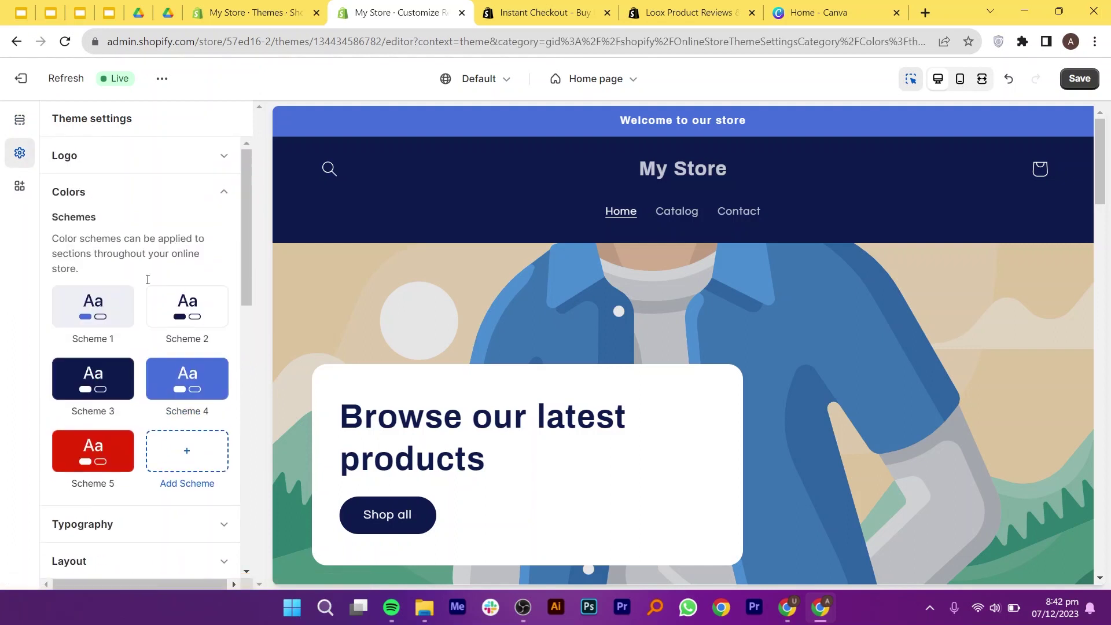
{"action": "scroll", "coordinate": [144, 337], "scroll_direction": "down", "scroll_amount": 5}
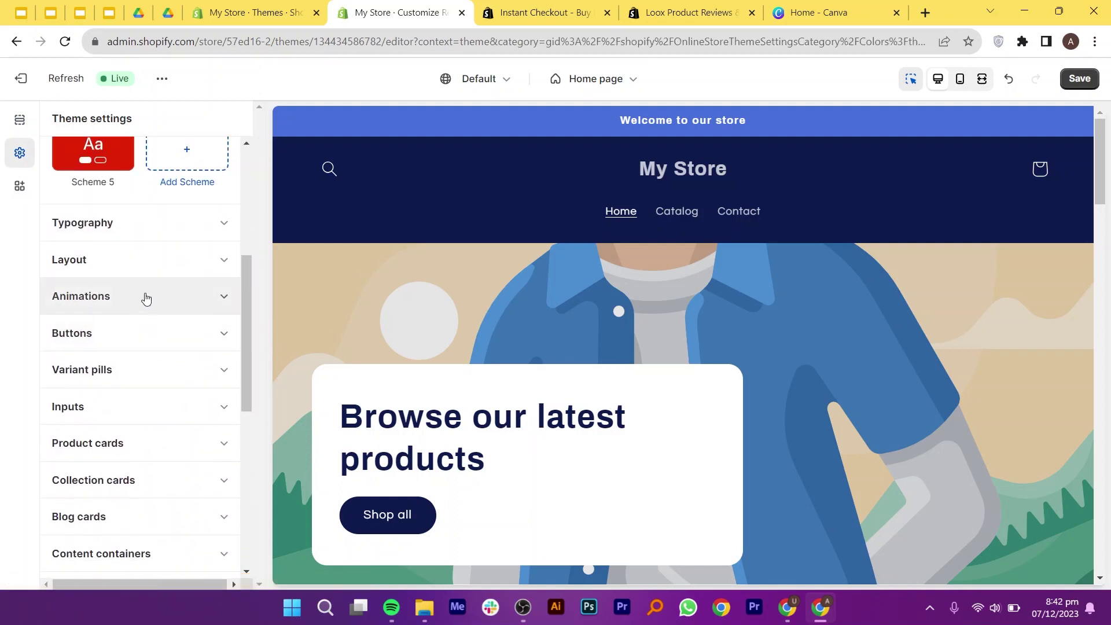
{"action": "scroll", "coordinate": [144, 298], "scroll_direction": "up", "scroll_amount": 4}
{"action": "scroll", "coordinate": [137, 257], "scroll_direction": "up", "scroll_amount": 2}
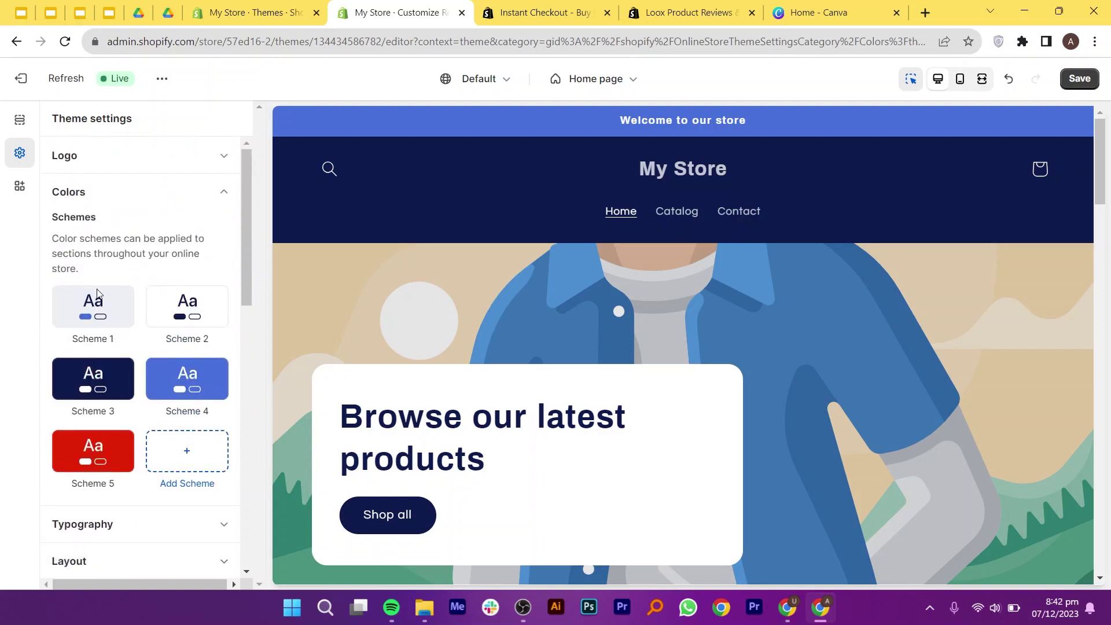
{"action": "left_click", "coordinate": [119, 368]}
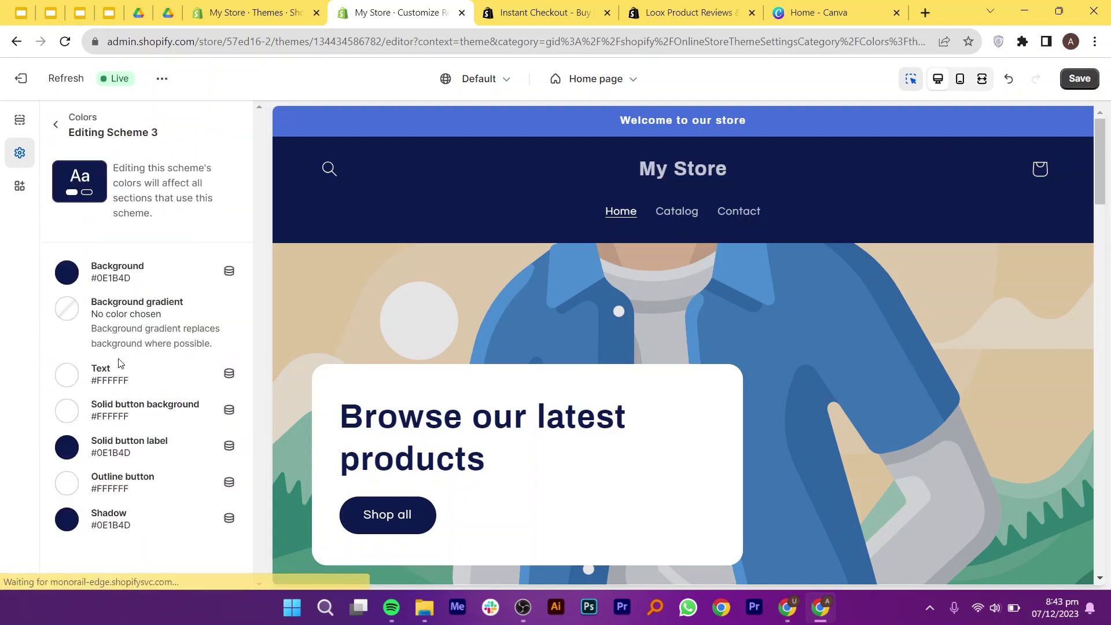
{"action": "left_click", "coordinate": [114, 272]}
{"action": "left_click_drag", "start_coordinate": [156, 377], "coordinate": [123, 376]}
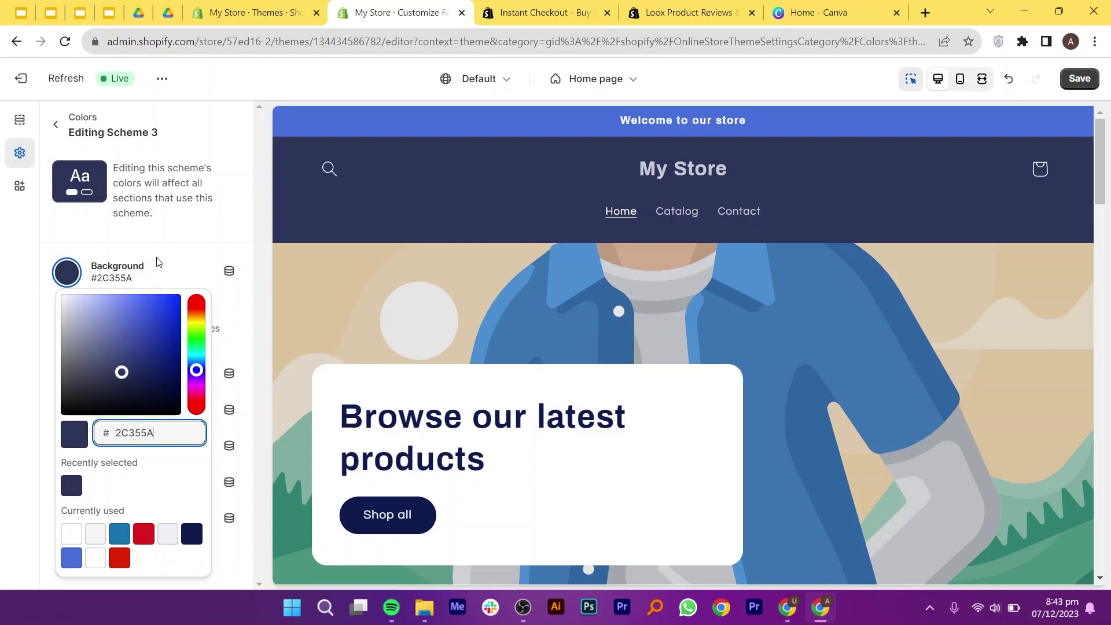
{"action": "left_click", "coordinate": [96, 238]}
Try dark navy for Scheme 3's text colour, then keep it white.
{"action": "left_click", "coordinate": [113, 385]}
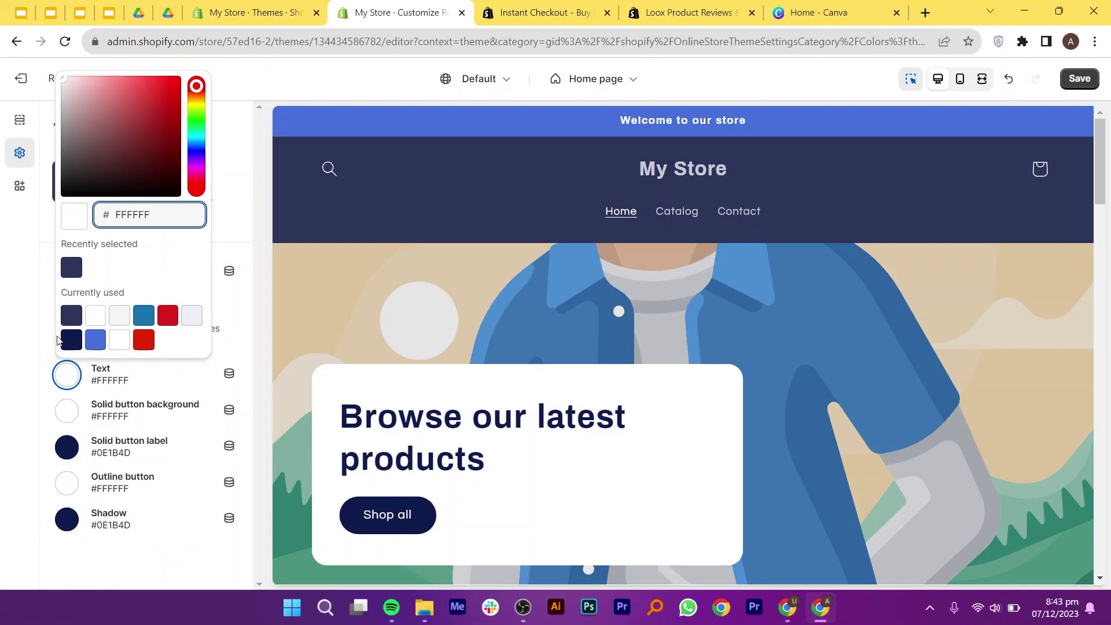
{"action": "left_click", "coordinate": [70, 316]}
{"action": "left_click", "coordinate": [96, 315]}
{"action": "left_click", "coordinate": [236, 225]}
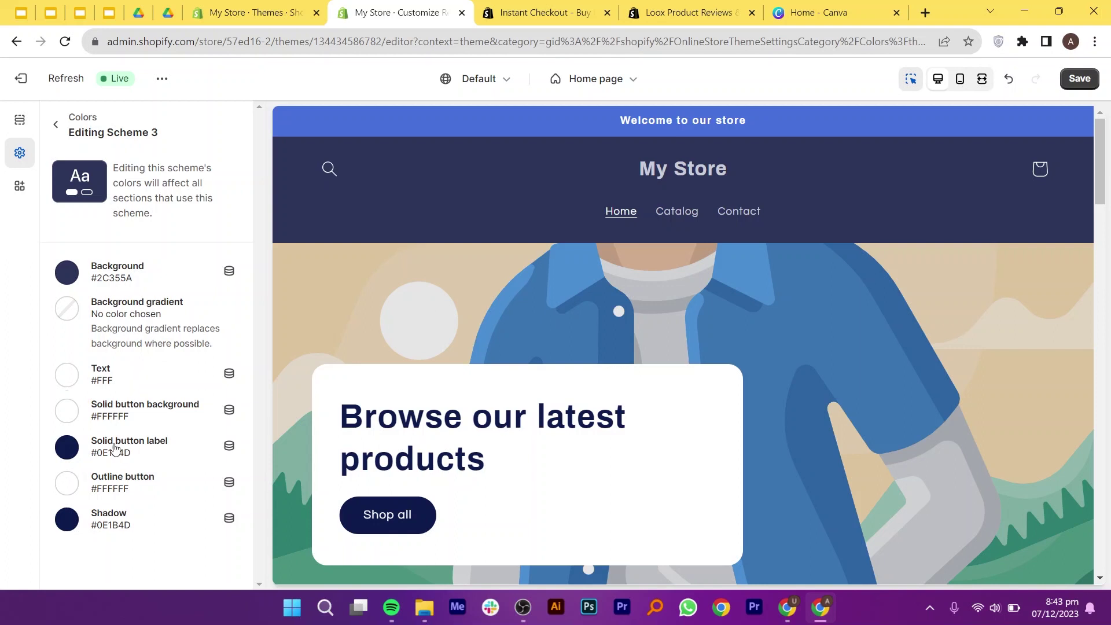
Set Scheme 3's shadow colour to blue #1773B0.
{"action": "left_click", "coordinate": [108, 517]}
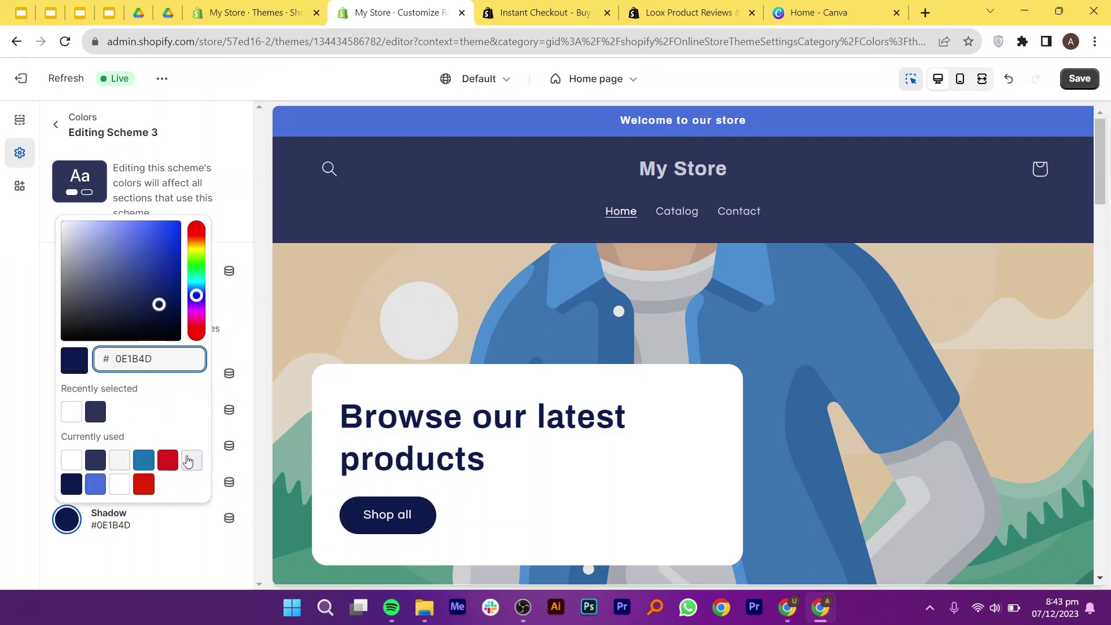
{"action": "left_click", "coordinate": [154, 461]}
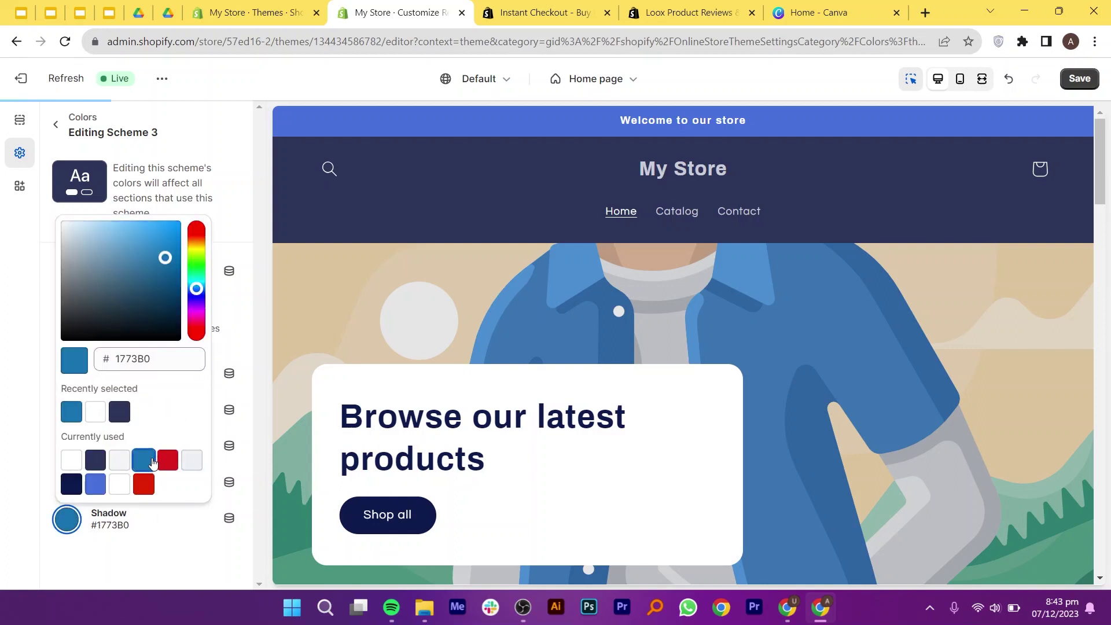
{"action": "left_click", "coordinate": [258, 443]}
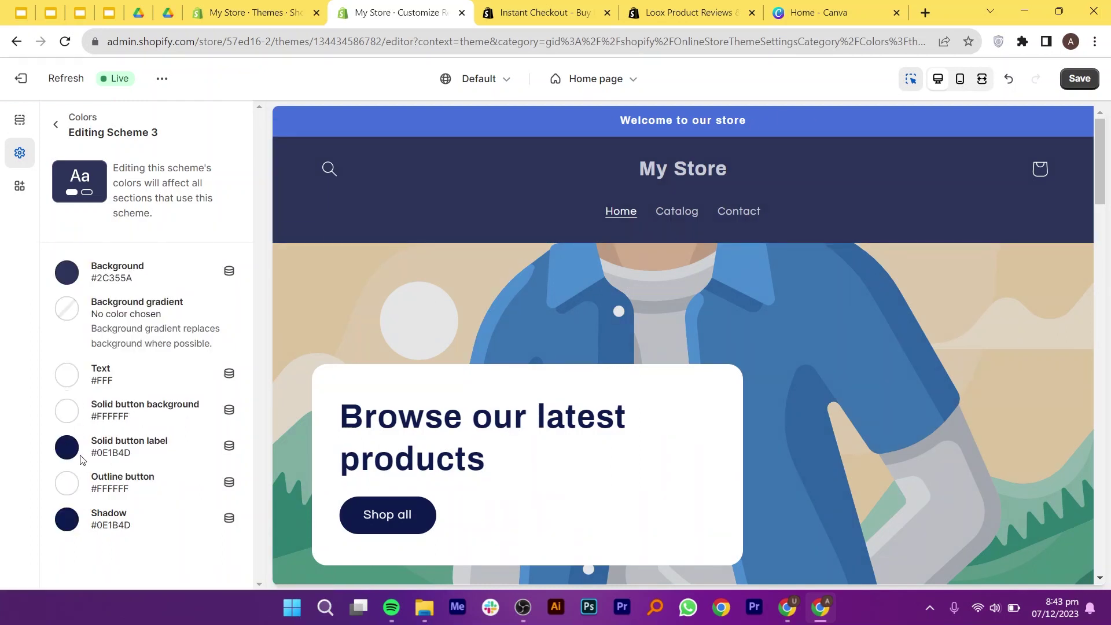
{"action": "left_click", "coordinate": [109, 517]}
{"action": "left_click", "coordinate": [153, 462]}
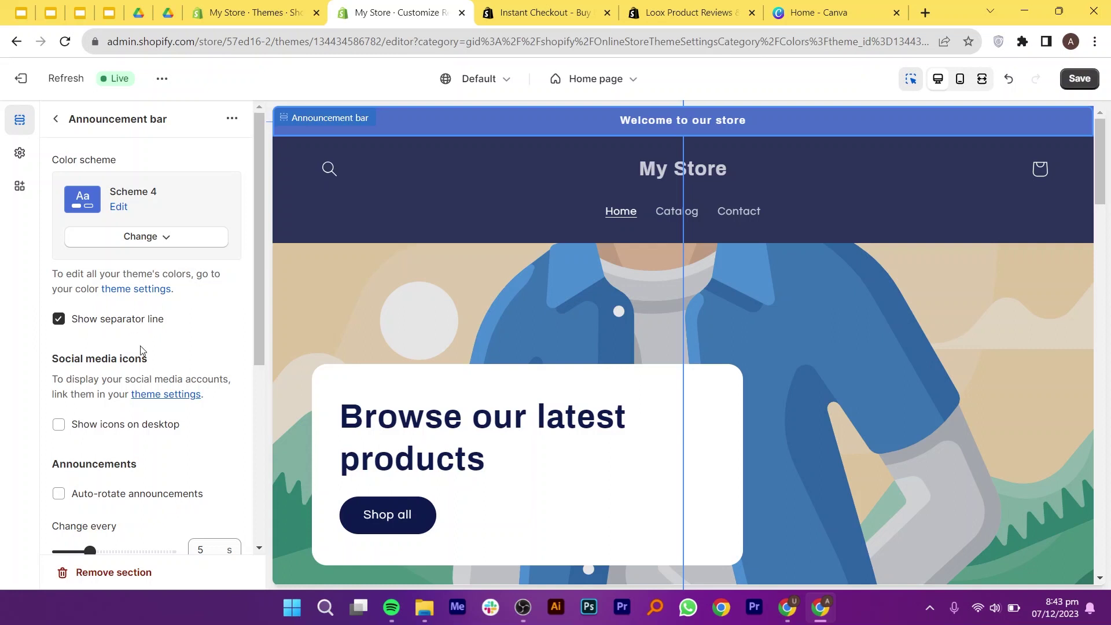
{"action": "scroll", "coordinate": [141, 352], "scroll_direction": "down", "scroll_amount": 5}
{"action": "scroll", "coordinate": [139, 355], "scroll_direction": "up", "scroll_amount": 5}
{"action": "left_click", "coordinate": [153, 243]}
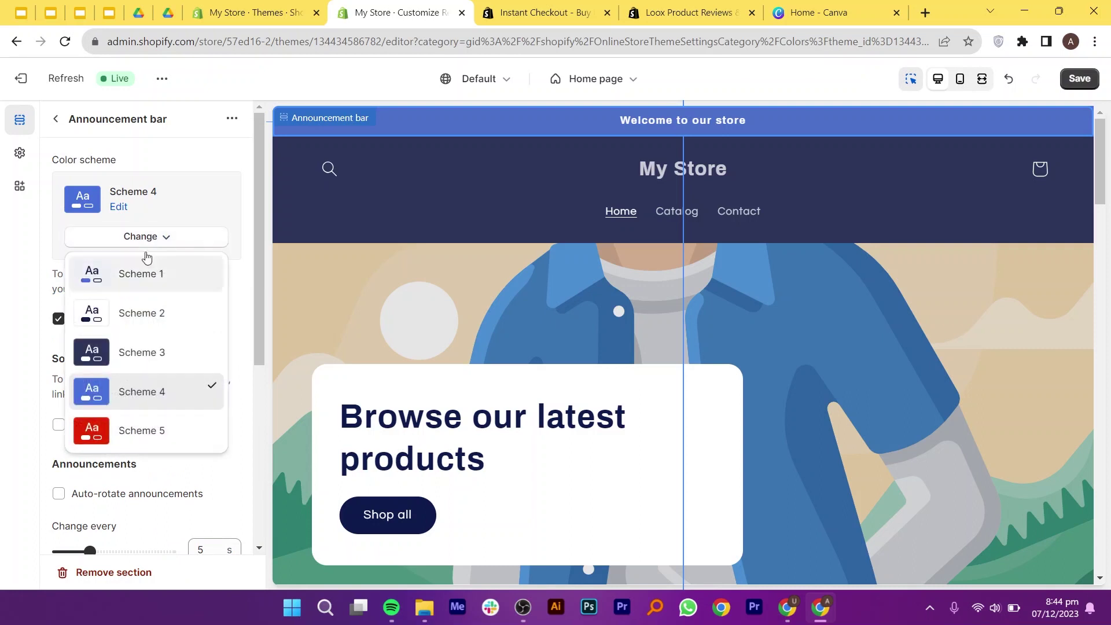
{"action": "left_click", "coordinate": [214, 206]}
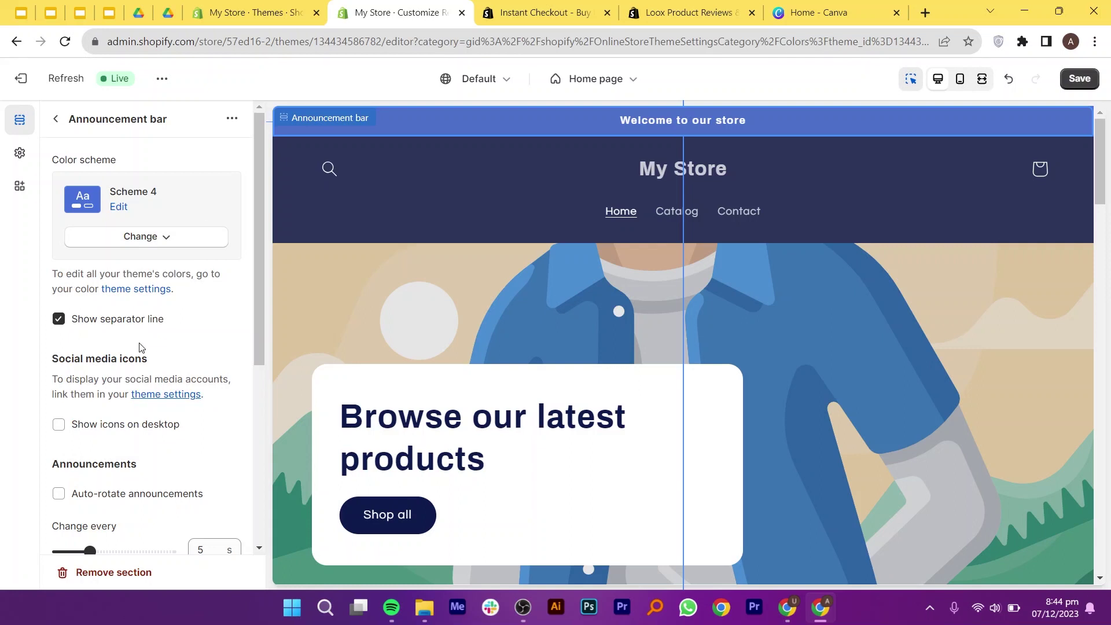
{"action": "scroll", "coordinate": [162, 344], "scroll_direction": "down", "scroll_amount": 4}
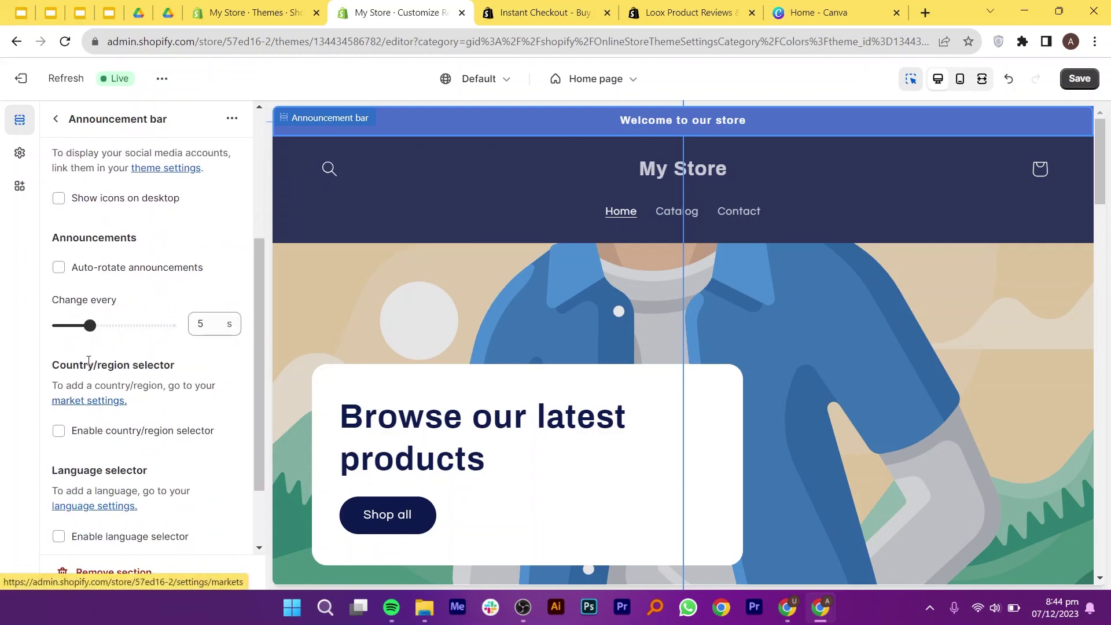
{"action": "scroll", "coordinate": [122, 371], "scroll_direction": "down", "scroll_amount": 2}
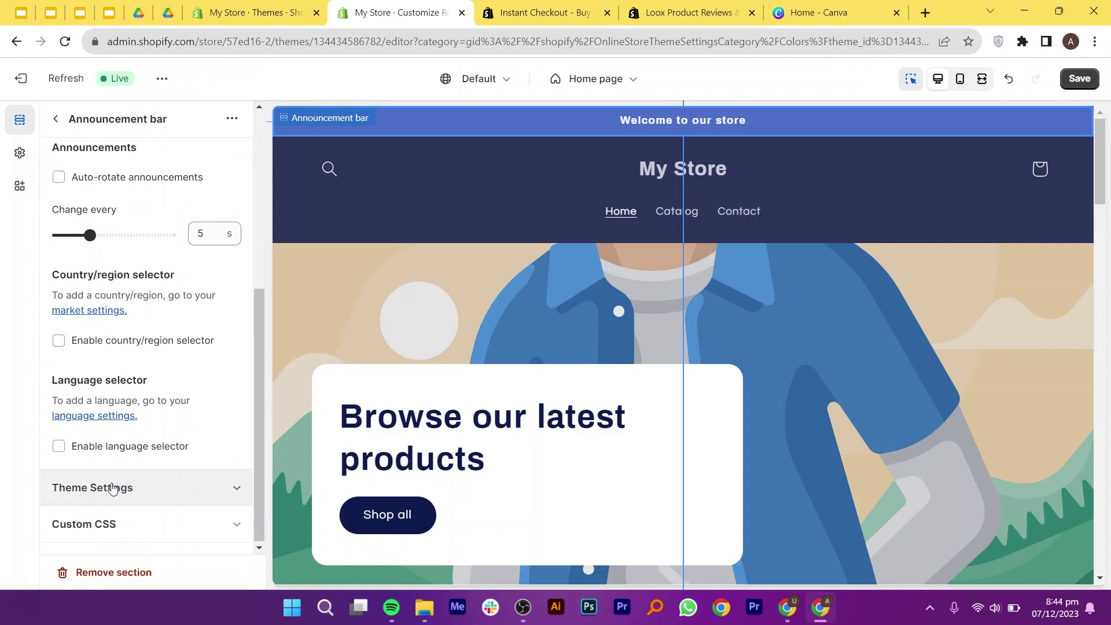
{"action": "left_click", "coordinate": [130, 524]}
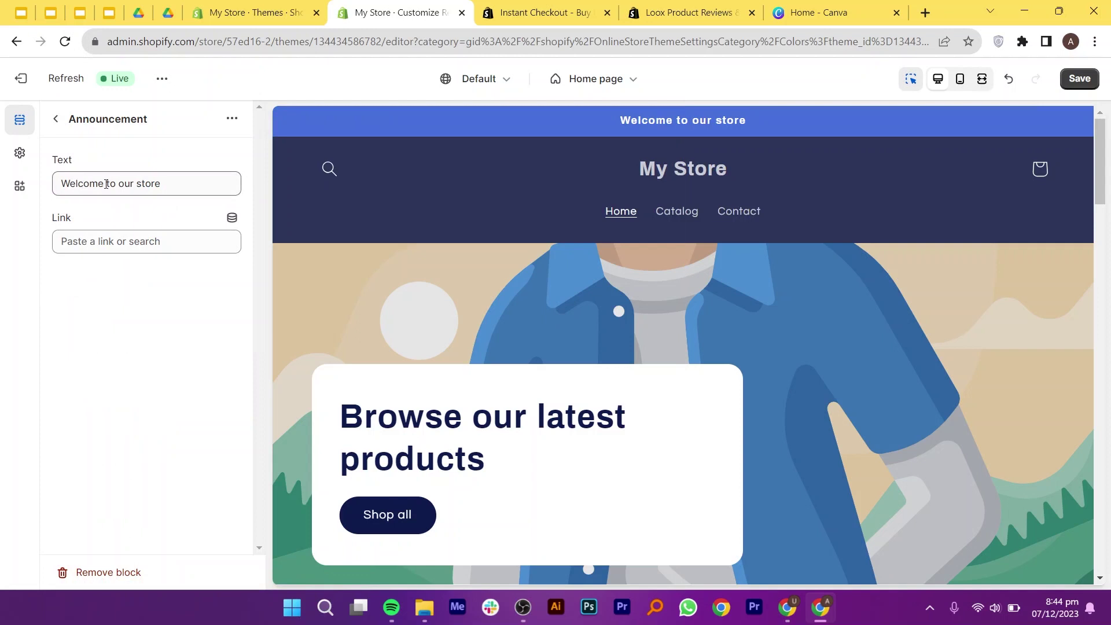
Replace the announcement bar text with 'ENDING SOON 60% OFF' and switch to the Canva tab.
{"action": "triple_click", "coordinate": [163, 189]}
{"action": "type", "text": "ENDING SOON 60"}
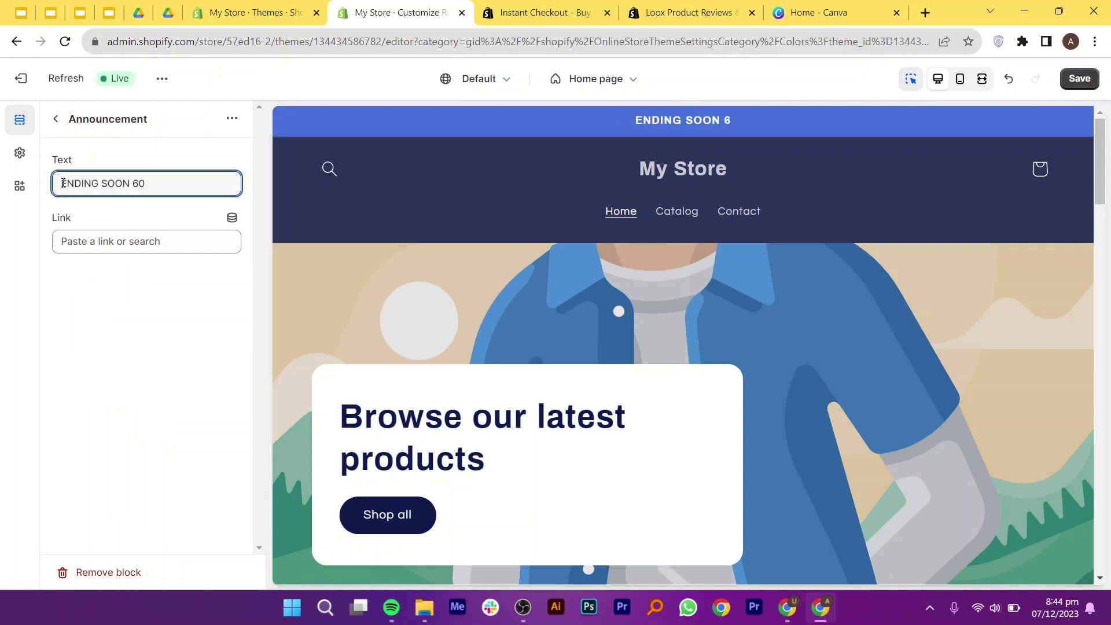
{"action": "type", "text": "%"}
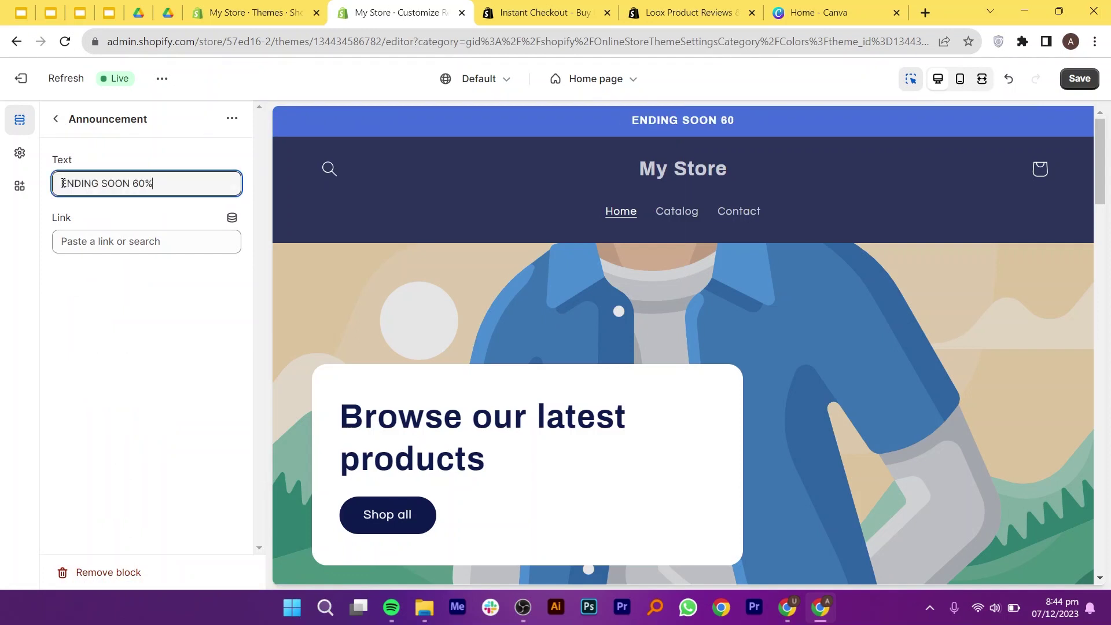
{"action": "type", "text": " OFF"}
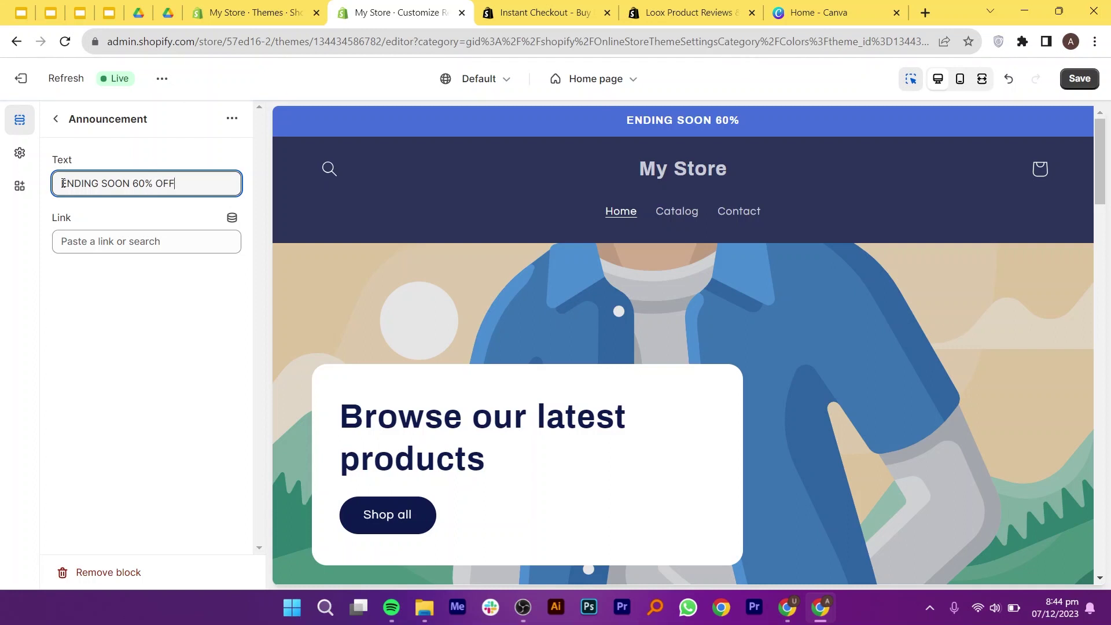
{"action": "key", "text": "ctrl+9"}
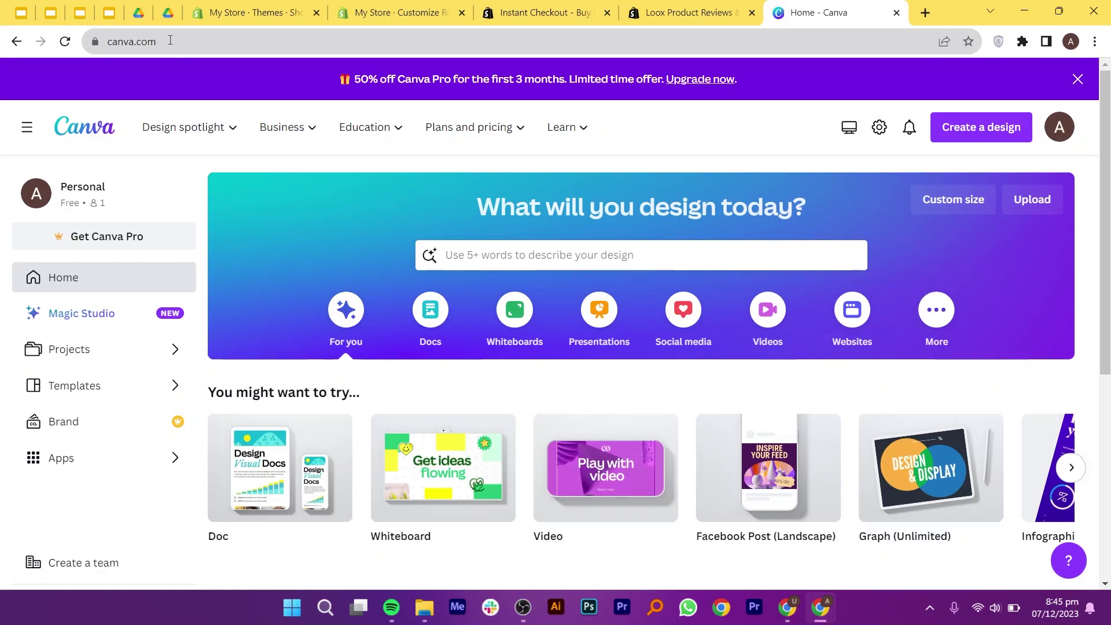
Create a new Canva design with a custom size of 500 × 500 px.
{"action": "left_click", "coordinate": [995, 126]}
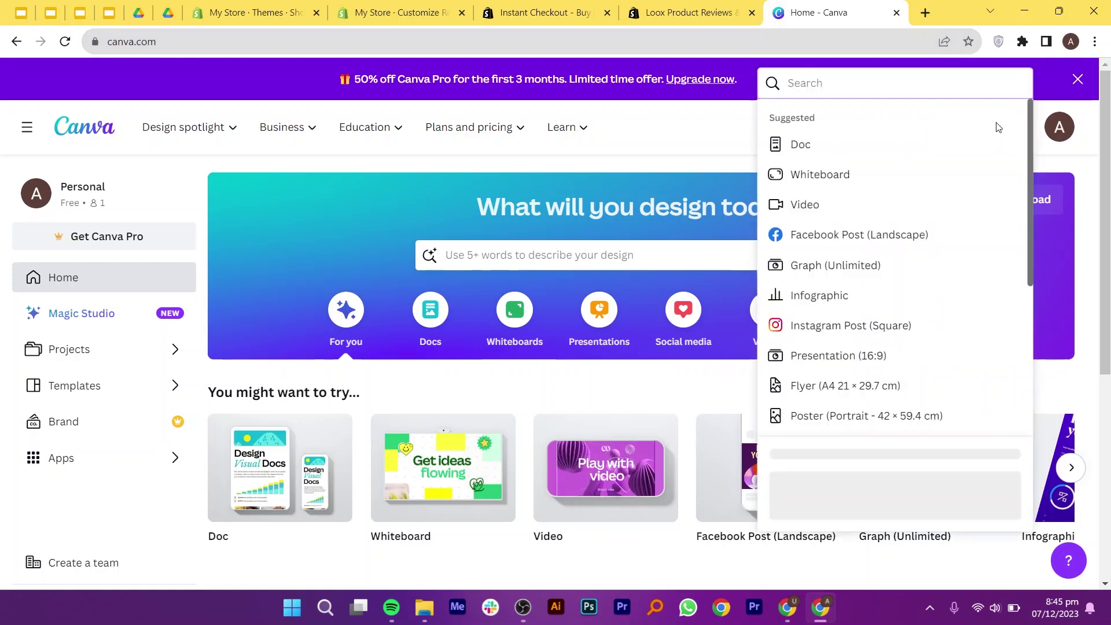
{"action": "scroll", "coordinate": [799, 398], "scroll_direction": "down", "scroll_amount": 5}
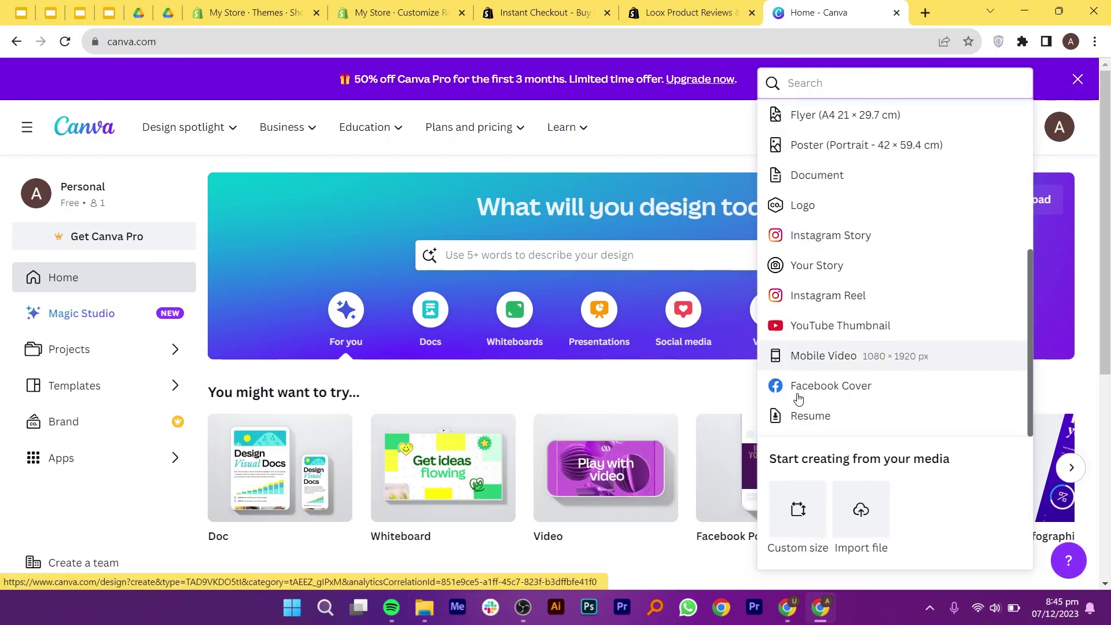
{"action": "left_click", "coordinate": [798, 509]}
{"action": "type", "text": "5"}
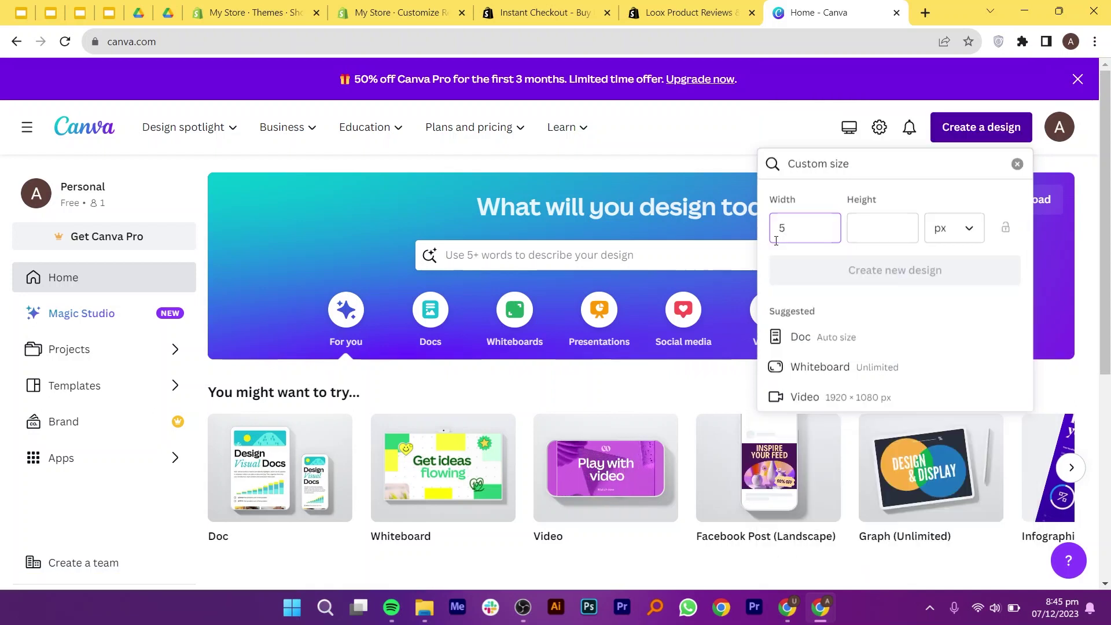
{"action": "type", "text": "00"}
{"action": "key", "text": "Tab"}
{"action": "type", "text": "500"}
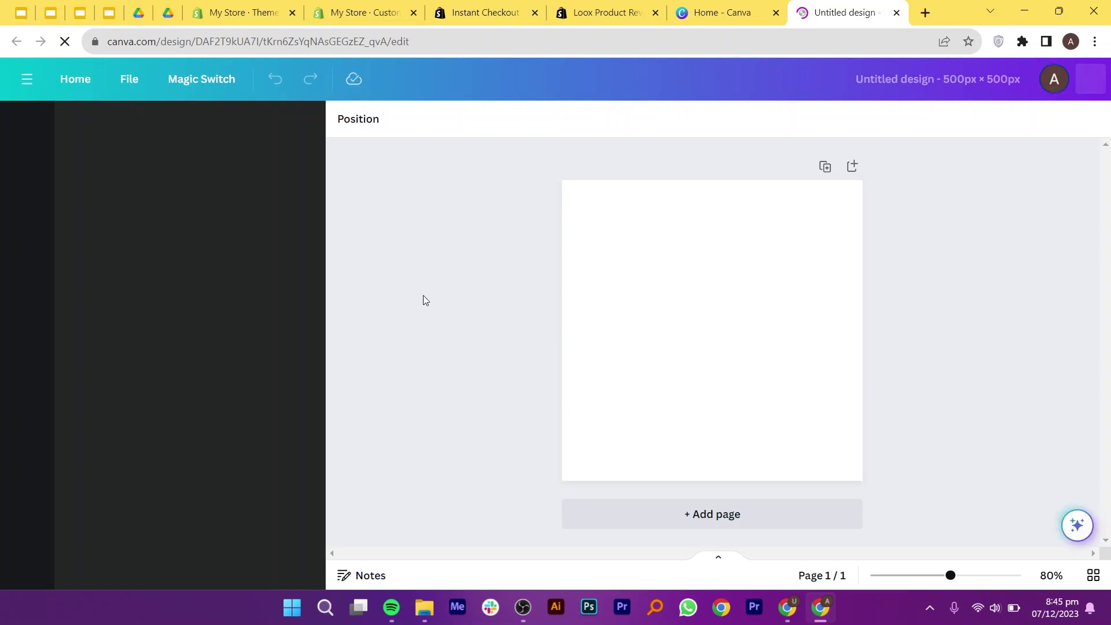
Add a grey square from the shapes row and enlarge it up and to the left.
{"action": "left_click", "coordinate": [297, 354]}
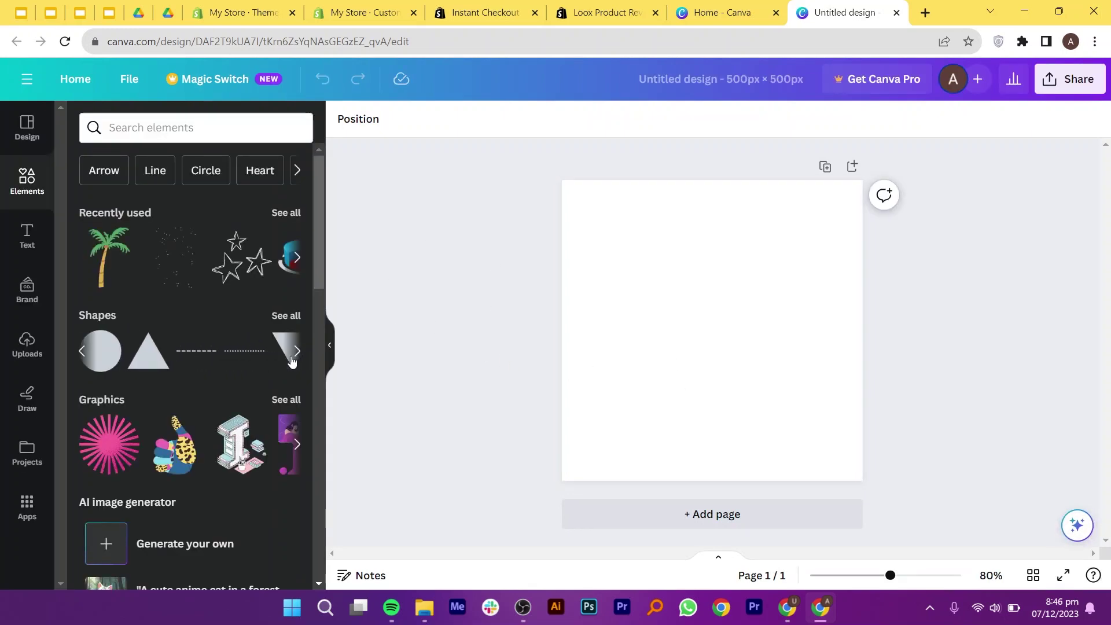
{"action": "left_click", "coordinate": [84, 352]}
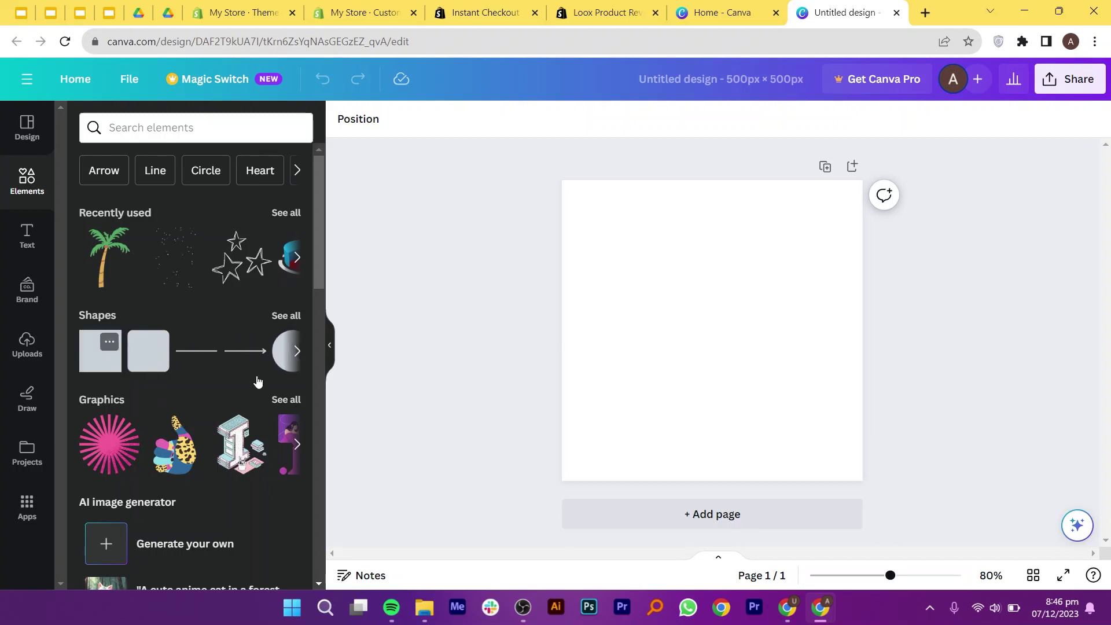
{"action": "left_click", "coordinate": [100, 350]}
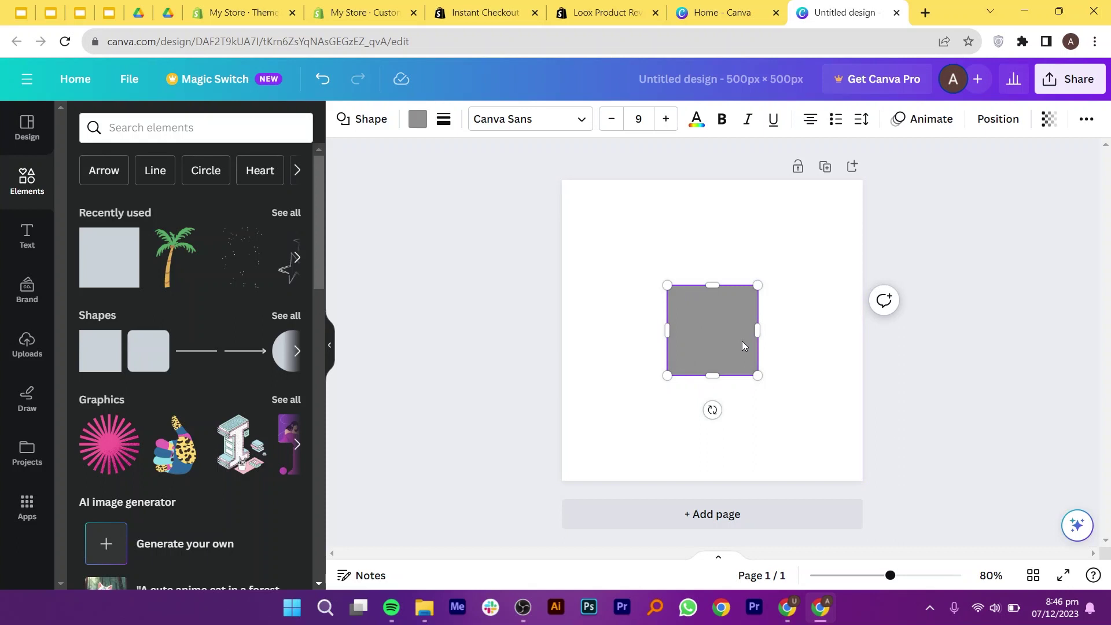
{"action": "double_click", "coordinate": [700, 323]}
{"action": "left_click_drag", "start_coordinate": [663, 285], "coordinate": [642, 276]}
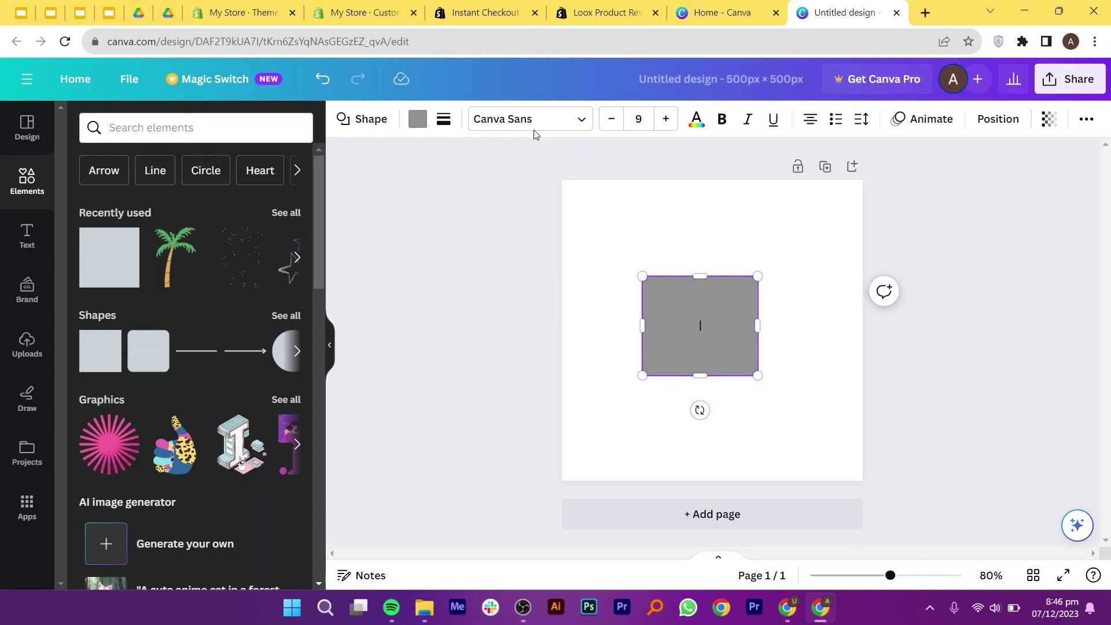
Copy the background hex 2C355A from Shopify's colour settings and return to Canva.
{"action": "left_click", "coordinate": [329, 10]}
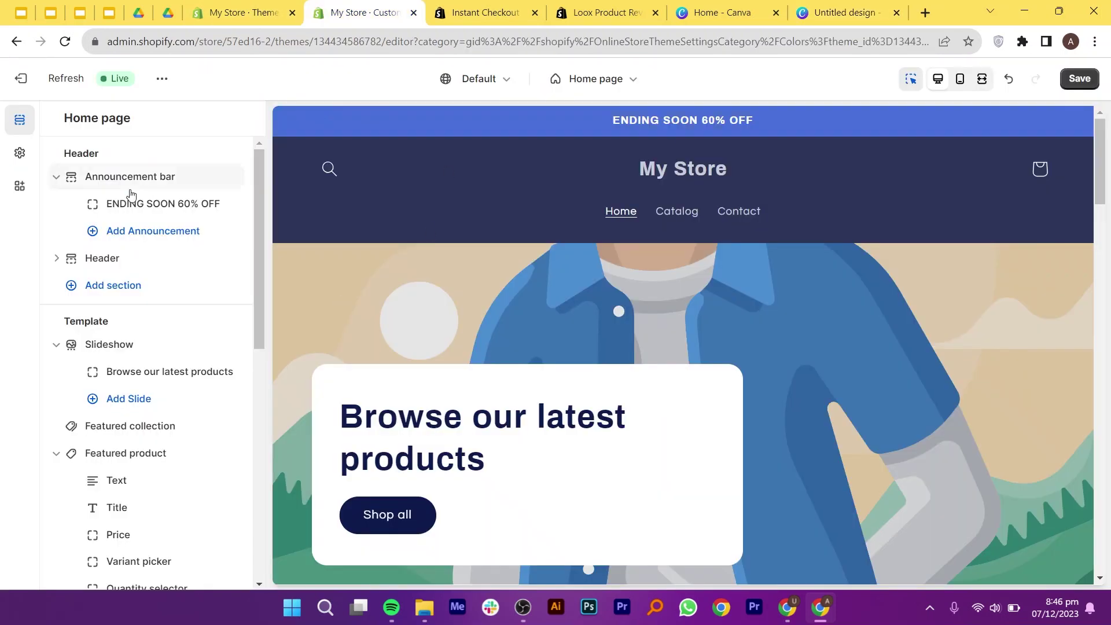
{"action": "left_click", "coordinate": [20, 153]}
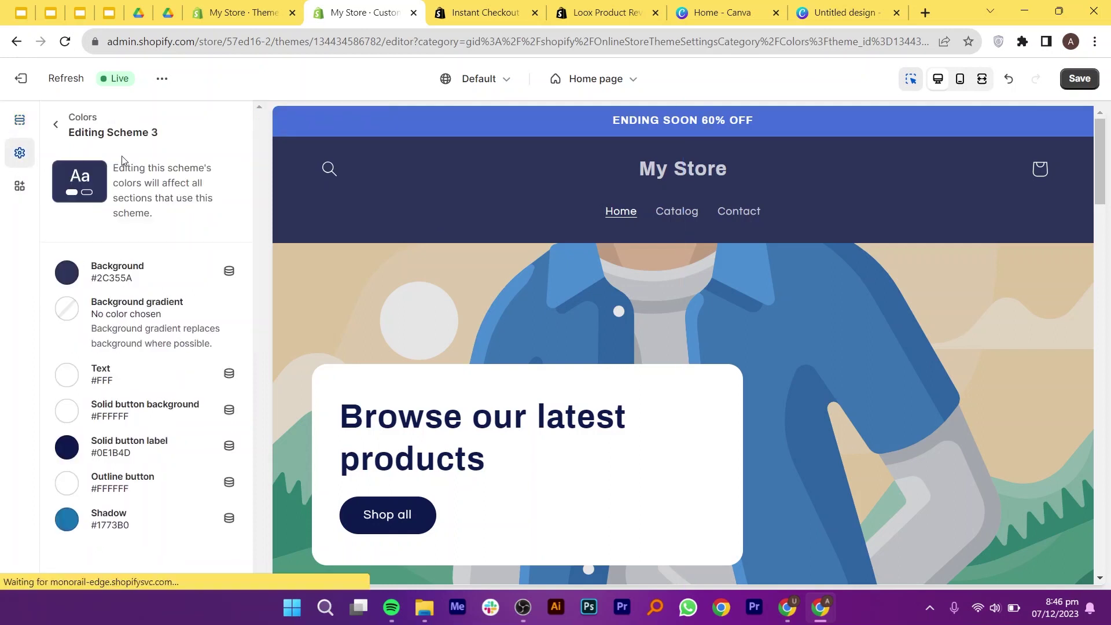
{"action": "left_click", "coordinate": [120, 274]}
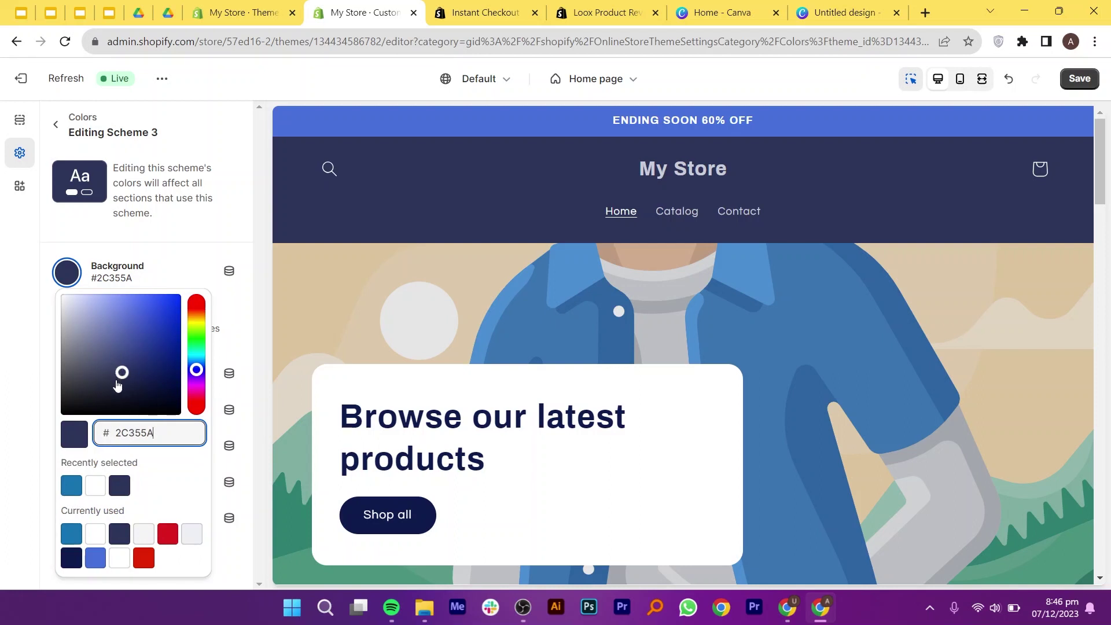
{"action": "double_click", "coordinate": [151, 437]}
{"action": "right_click", "coordinate": [151, 437]}
{"action": "left_click", "coordinate": [198, 201]}
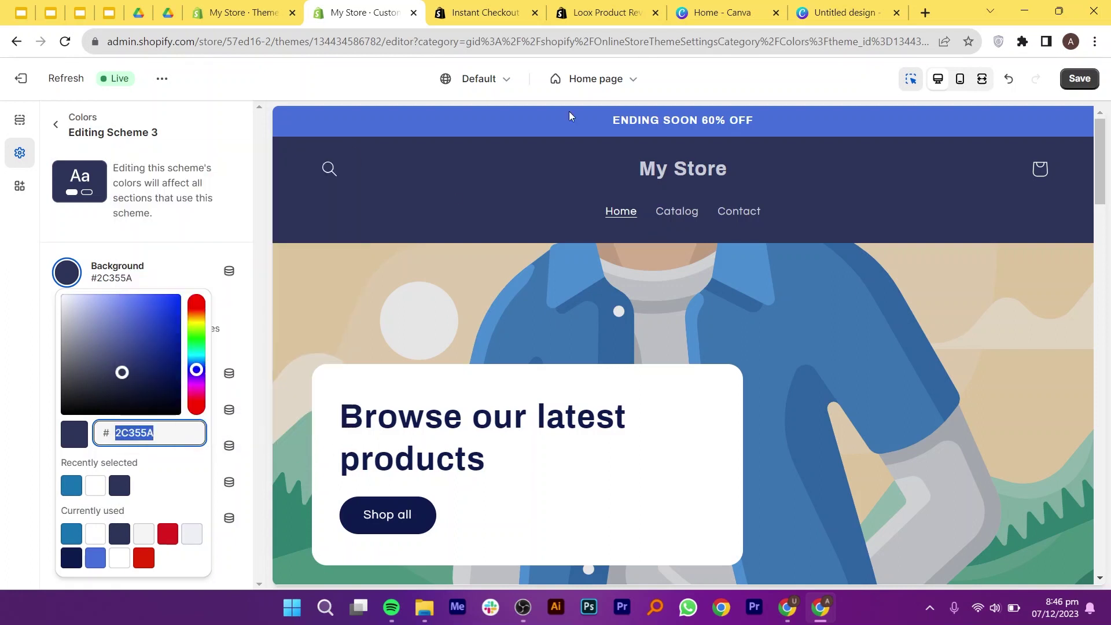
{"action": "left_click", "coordinate": [845, 12]}
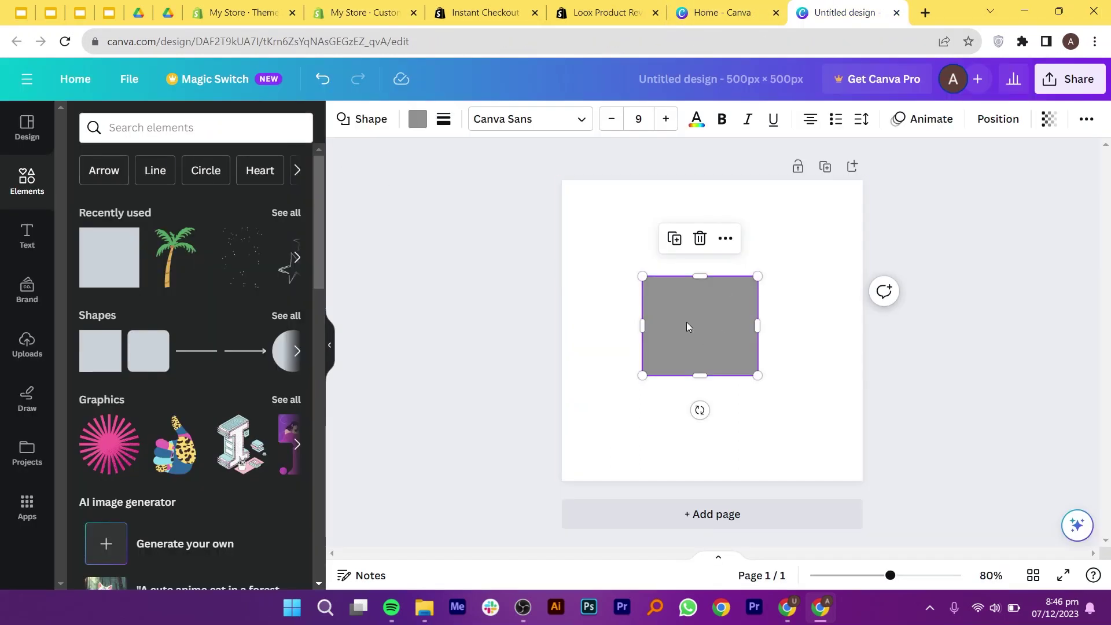
Fill the square with pasted navy #2C355A and stretch it over the whole 500 × 500 page.
{"action": "left_click", "coordinate": [418, 120]}
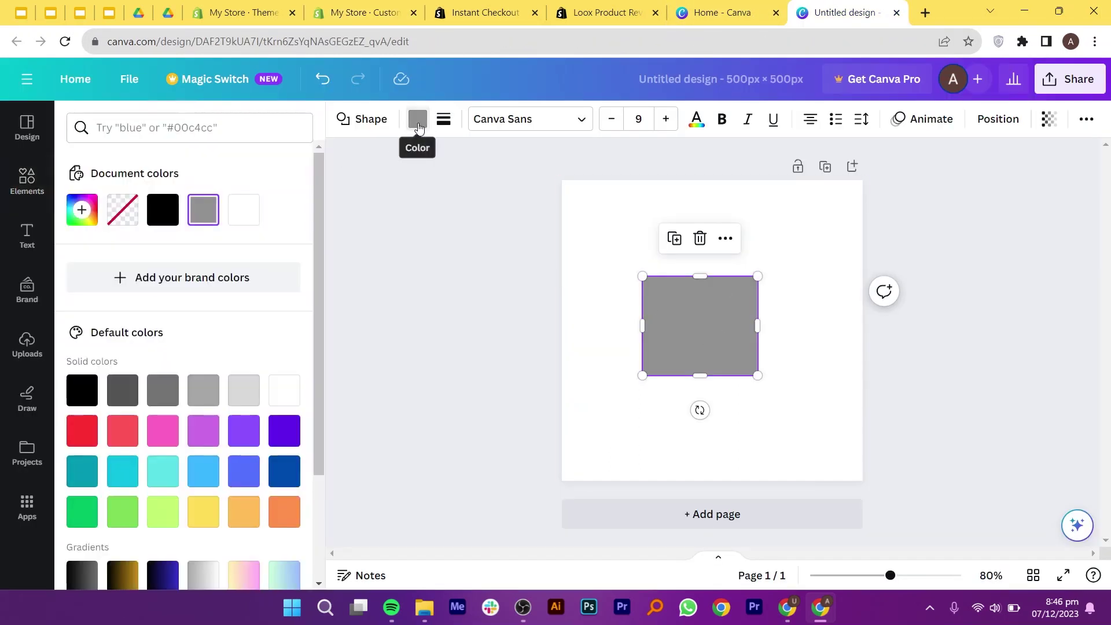
{"action": "left_click", "coordinate": [139, 134]}
{"action": "right_click", "coordinate": [142, 133]}
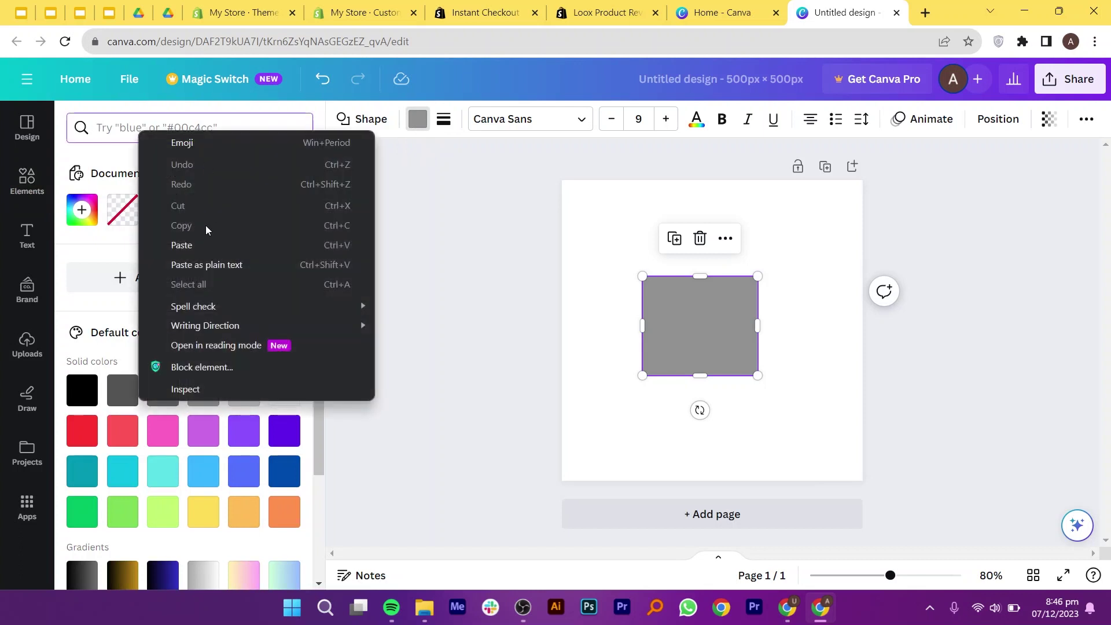
{"action": "left_click", "coordinate": [191, 243]}
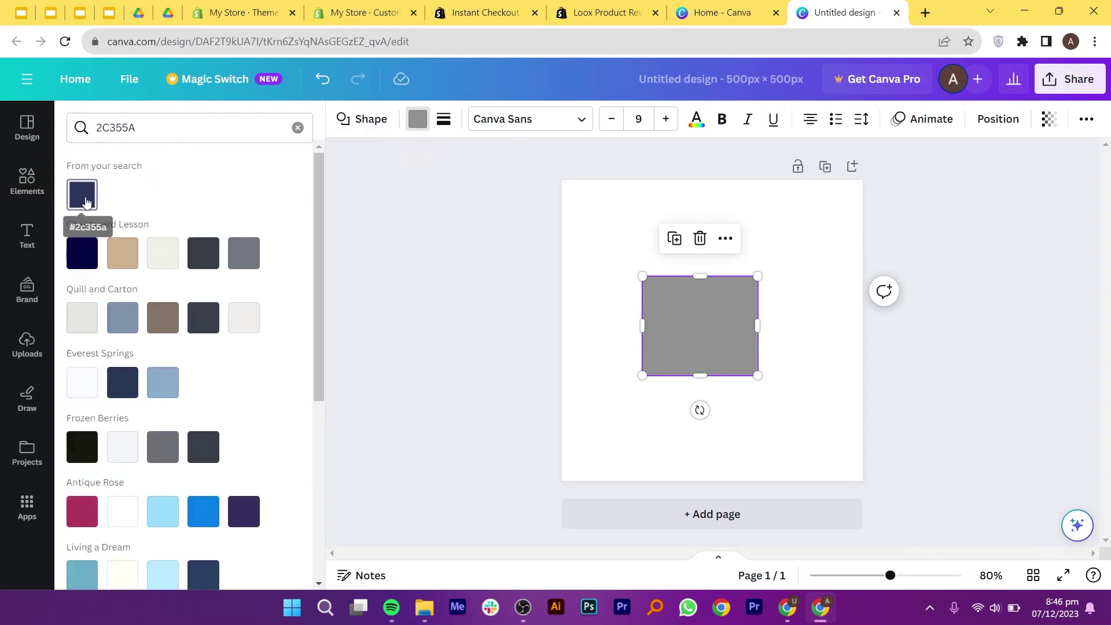
{"action": "left_click", "coordinate": [81, 195]}
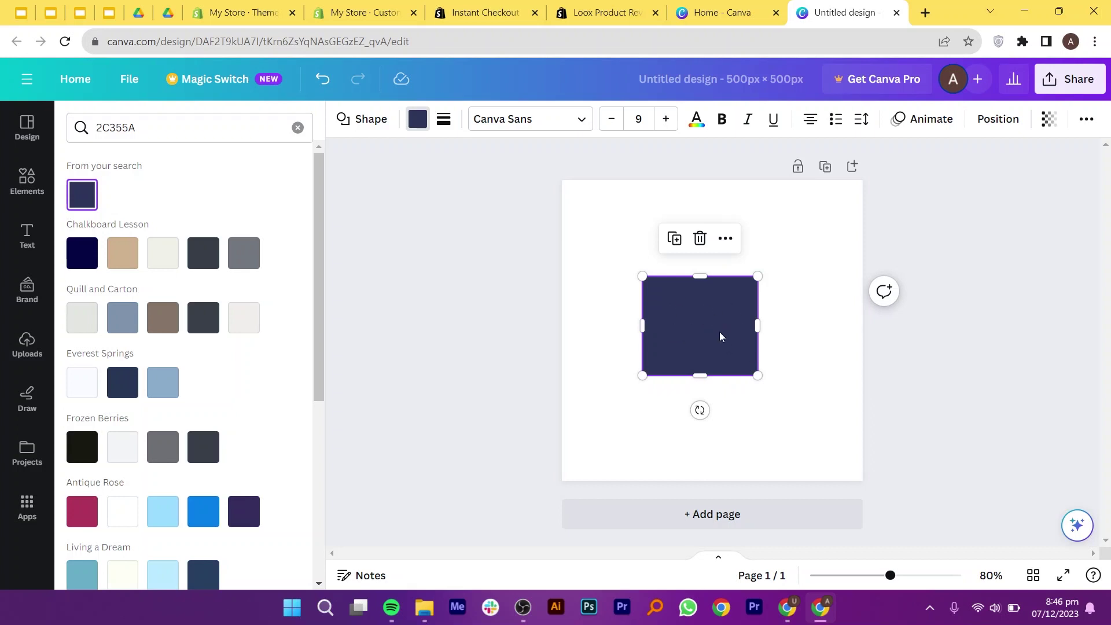
{"action": "left_click_drag", "start_coordinate": [758, 376], "coordinate": [866, 488]}
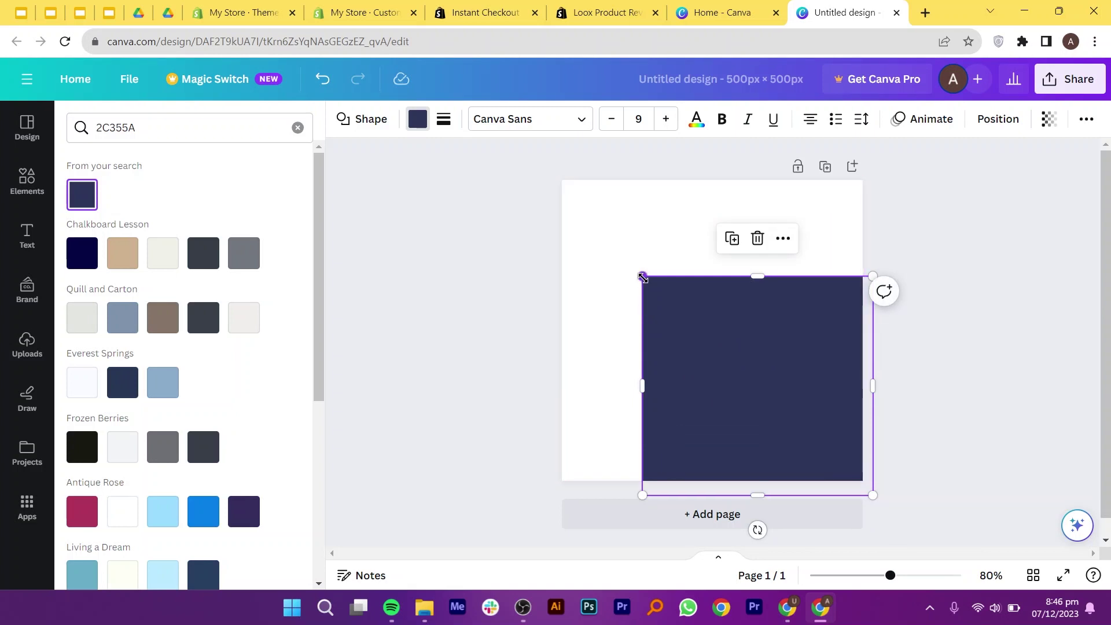
{"action": "left_click_drag", "start_coordinate": [643, 276], "coordinate": [546, 162]}
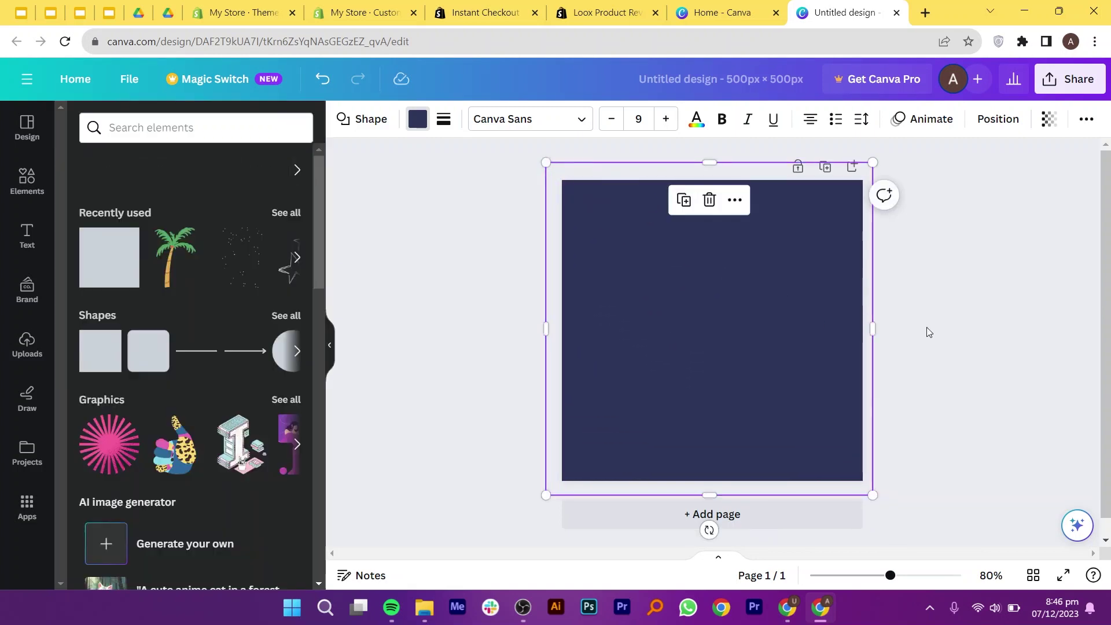
Set the text font to Arapey and copy the white FFF colour value.
{"action": "left_click", "coordinate": [521, 120]}
{"action": "scroll", "coordinate": [235, 413], "scroll_direction": "down", "scroll_amount": 6}
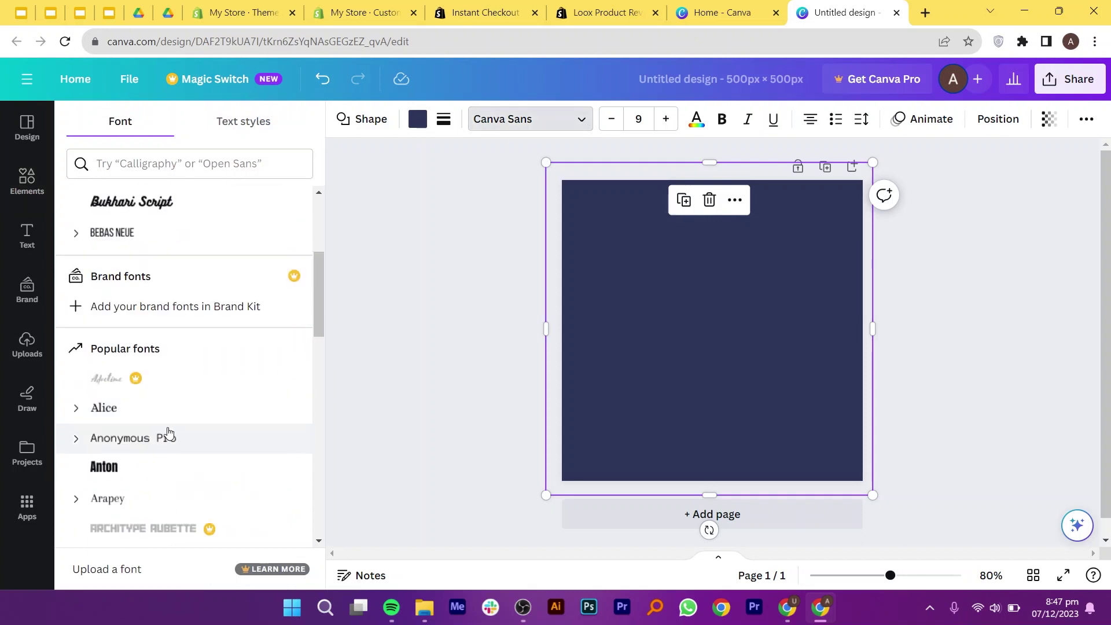
{"action": "left_click", "coordinate": [140, 347]}
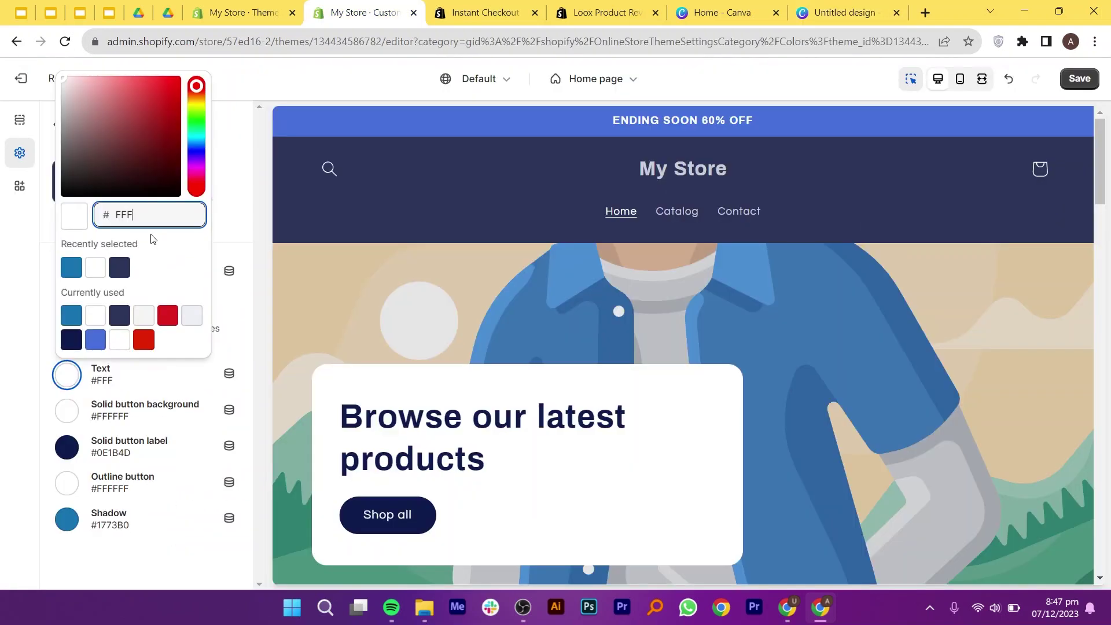
{"action": "left_click", "coordinate": [98, 215]}
{"action": "right_click", "coordinate": [125, 217]}
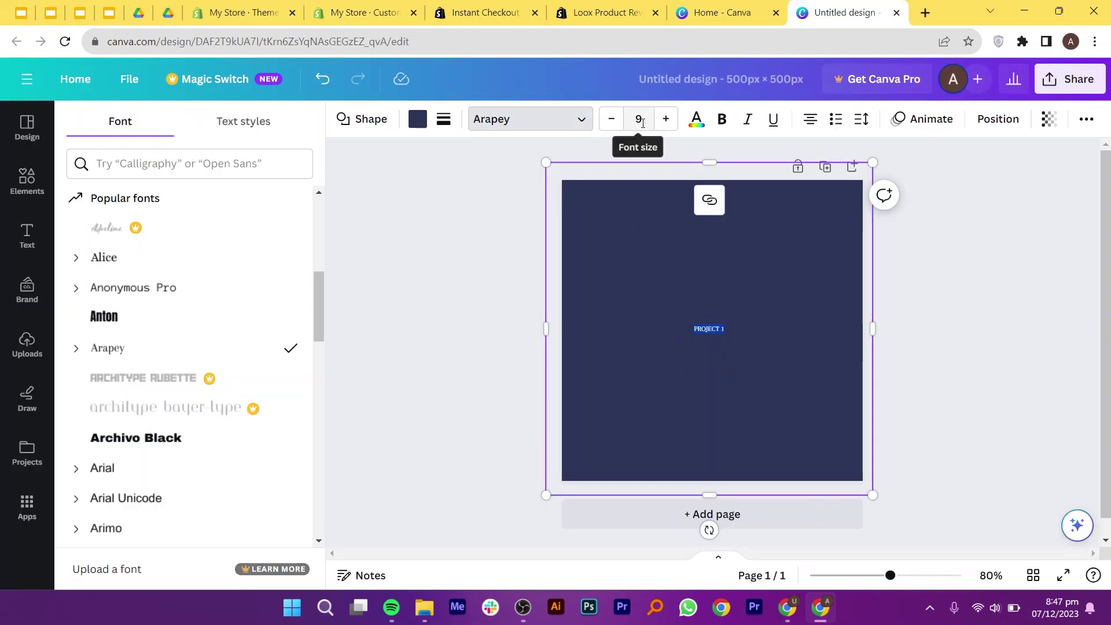
Raise the font size through 21 to 22, then select the whole PROJECT 1 text.
{"action": "left_click", "coordinate": [666, 120]}
{"action": "left_click", "coordinate": [665, 120]}
{"action": "left_click", "coordinate": [638, 119]}
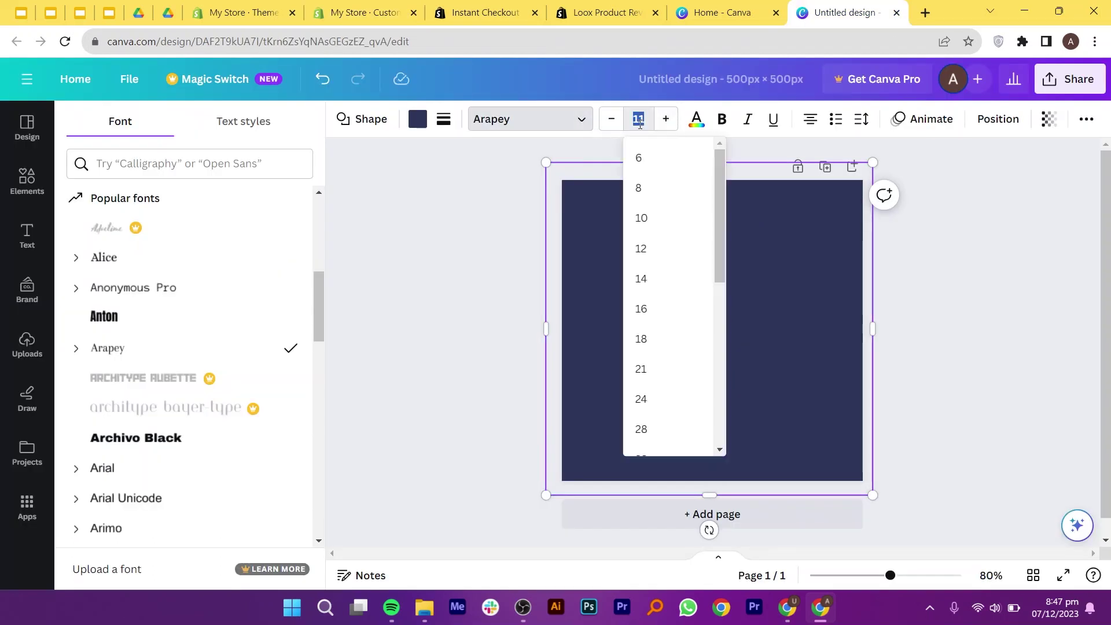
{"action": "left_click", "coordinate": [646, 366]}
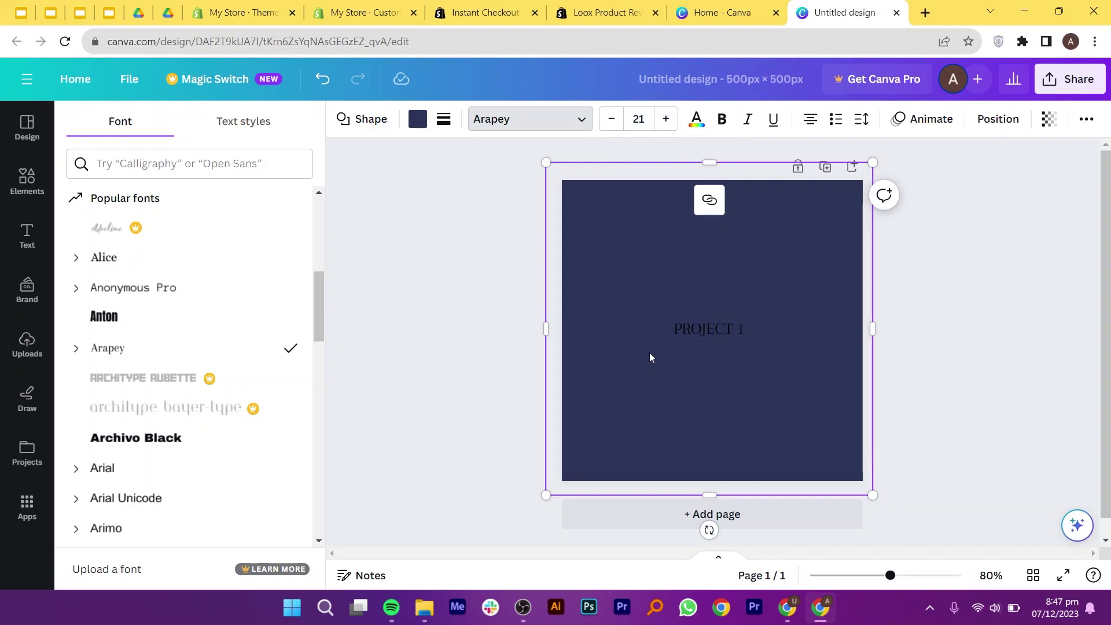
{"action": "left_click", "coordinate": [665, 118]}
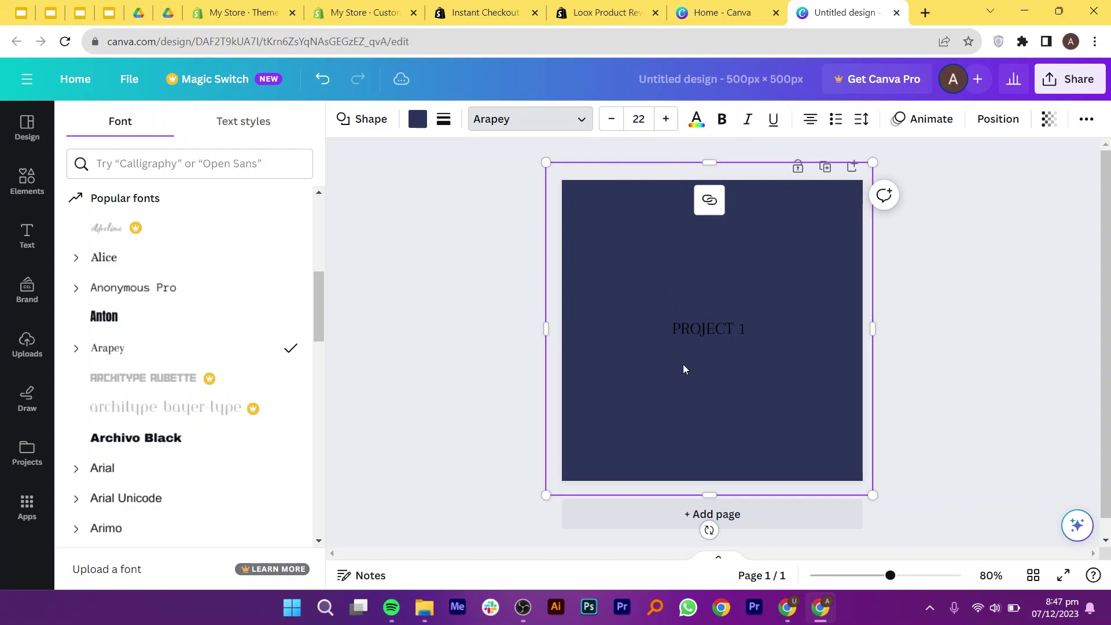
{"action": "left_click", "coordinate": [638, 119]}
{"action": "scroll", "coordinate": [668, 438], "scroll_direction": "down", "scroll_amount": 3}
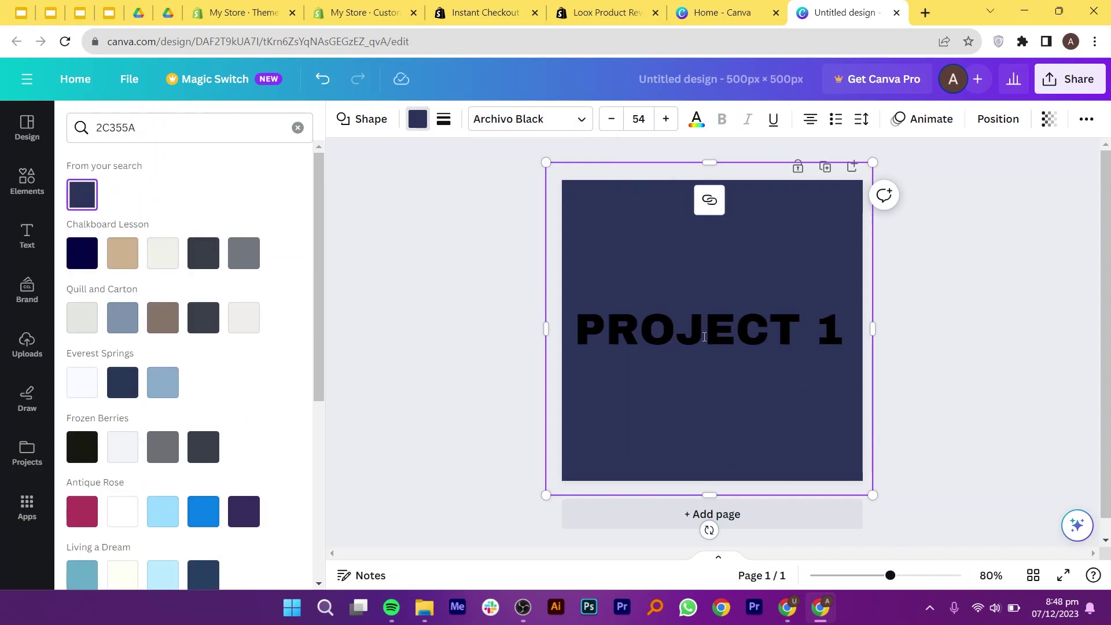
{"action": "left_click", "coordinate": [704, 337]}
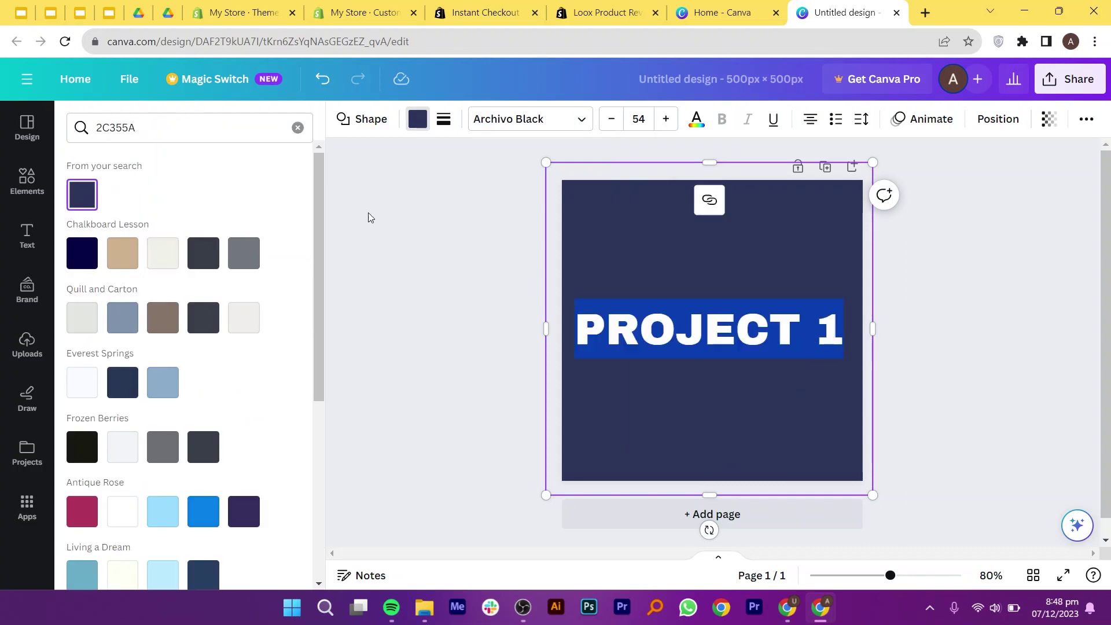
Make the PROJECT 1 heading coral red (#ff5757).
{"action": "left_click", "coordinate": [162, 390]}
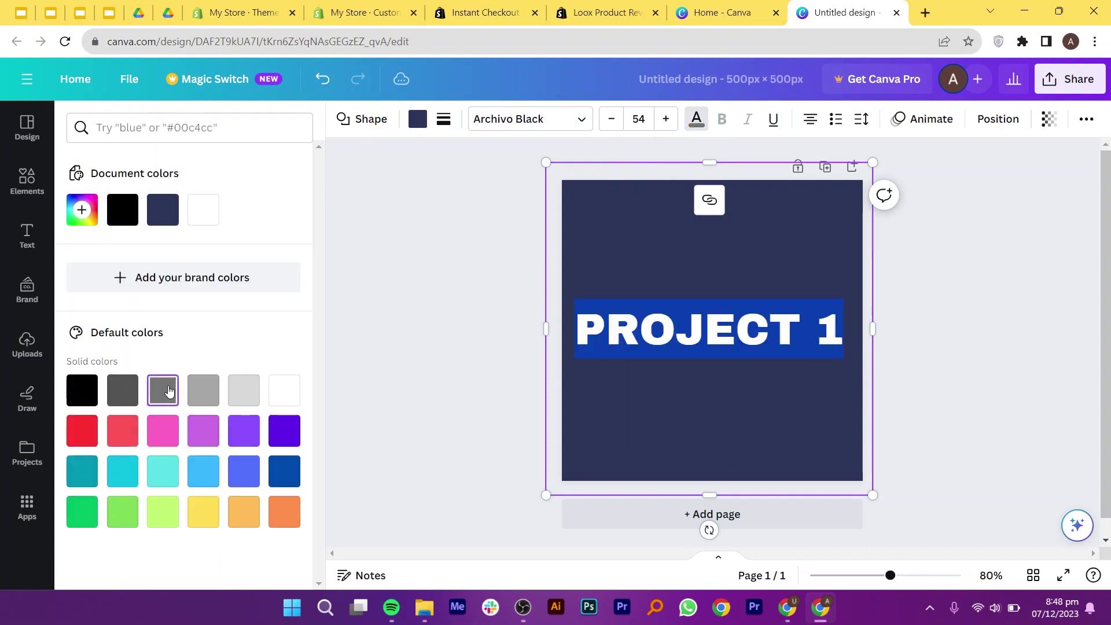
{"action": "left_click", "coordinate": [115, 437]}
{"action": "right_click", "coordinate": [213, 127]}
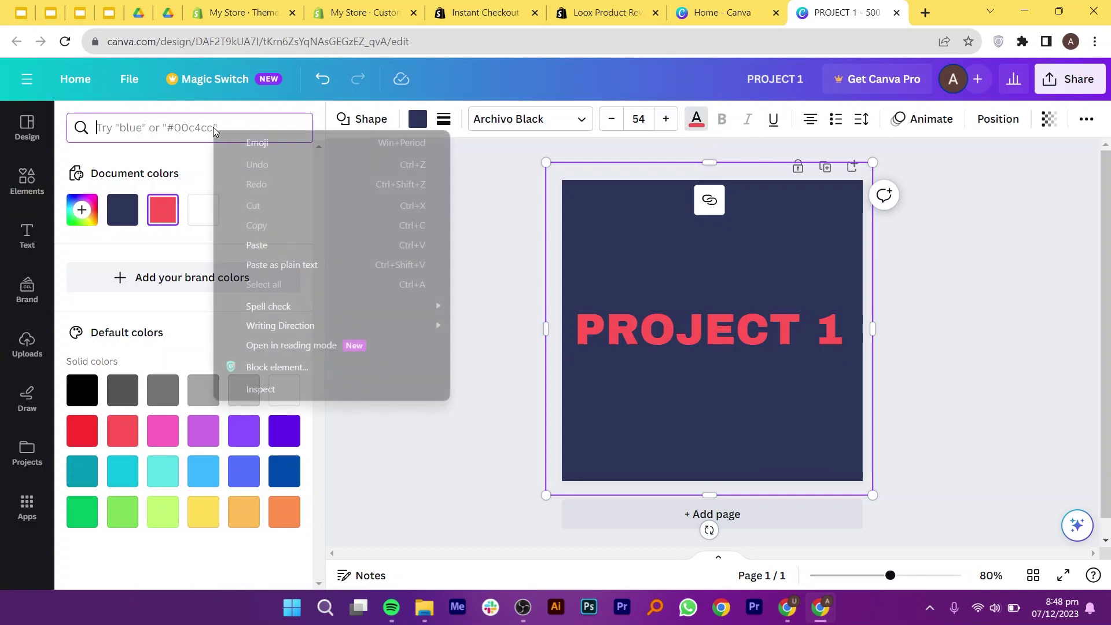
{"action": "left_click", "coordinate": [272, 241]}
{"action": "left_click_drag", "start_coordinate": [121, 128], "coordinate": [75, 133]}
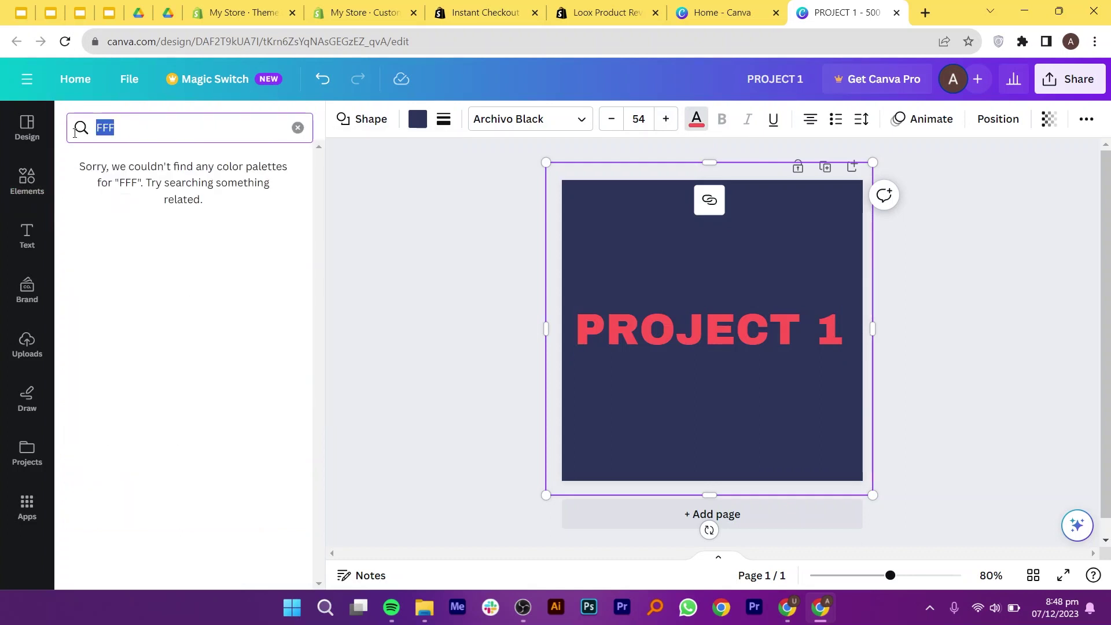
{"action": "left_click", "coordinate": [297, 128]}
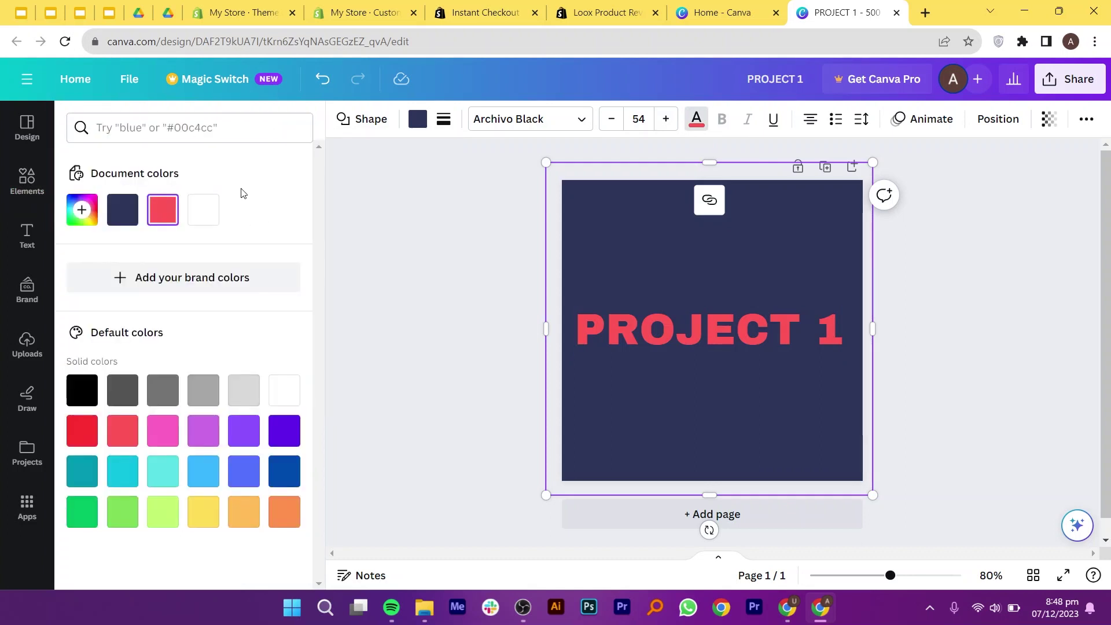
{"action": "left_click", "coordinate": [122, 431]}
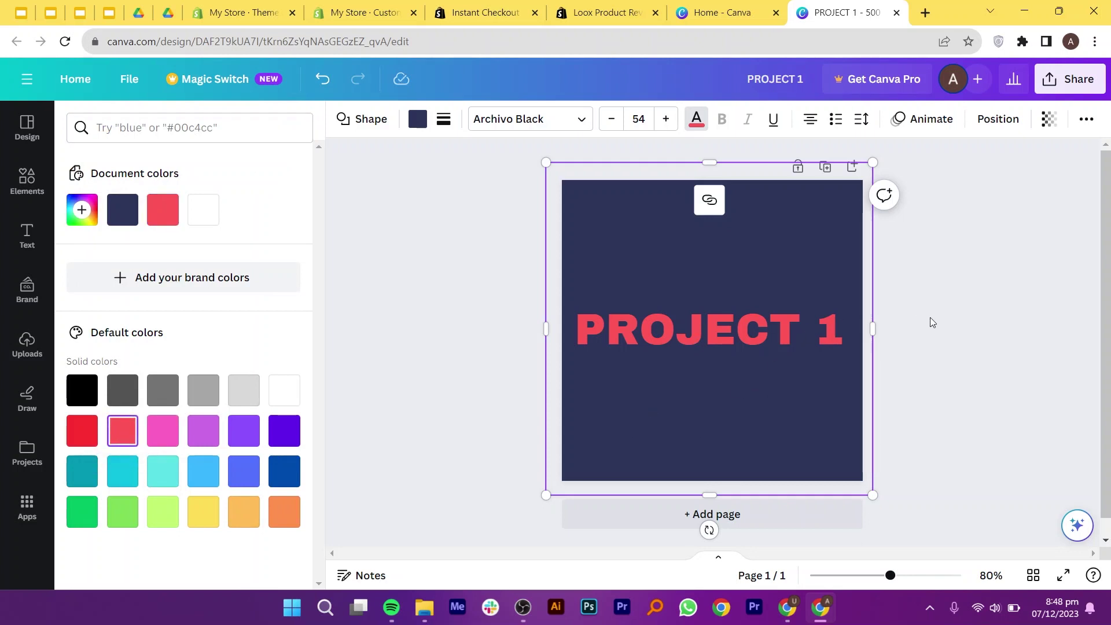
Deselect the heading and shift PROJECT 1 slightly to the right.
{"action": "key", "text": "Escape"}
{"action": "left_click", "coordinate": [943, 308]}
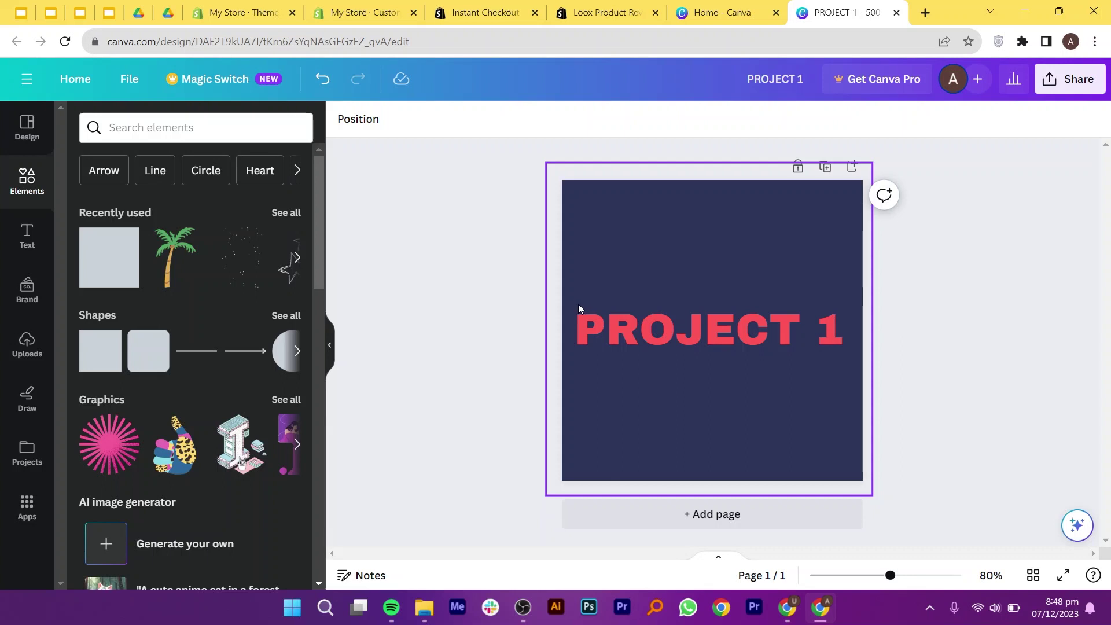
{"action": "left_click_drag", "start_coordinate": [581, 305], "coordinate": [881, 328]}
Crop Screenshot (407).png down to the PROJECT 1 graphic.
{"action": "left_click", "coordinate": [970, 322]}
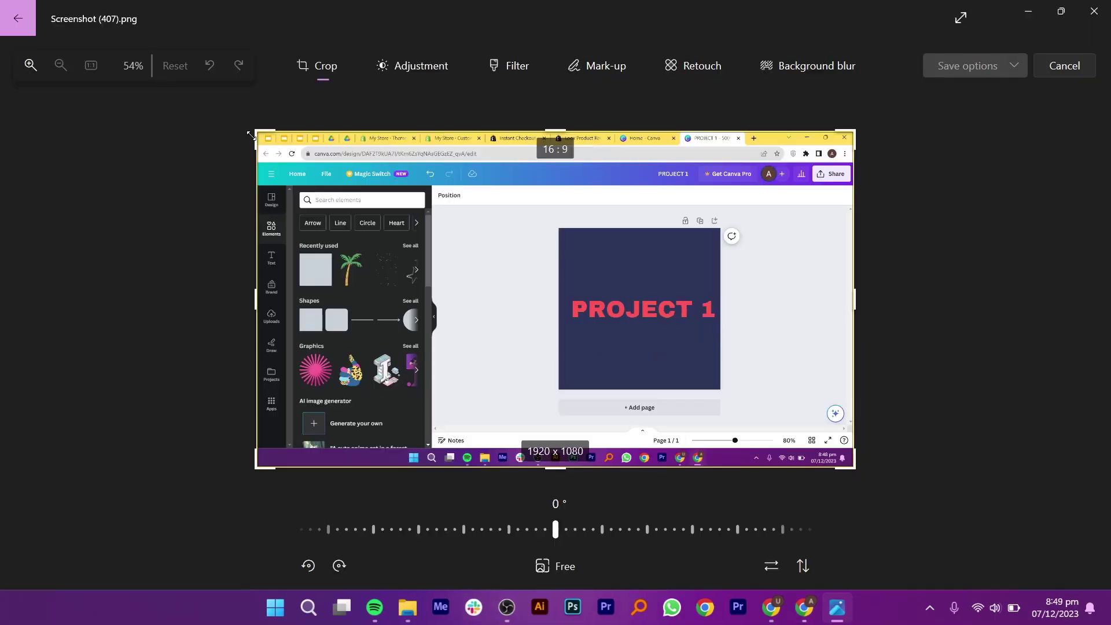
{"action": "left_click_drag", "start_coordinate": [250, 136], "coordinate": [540, 248]}
{"action": "left_click_drag", "start_coordinate": [855, 468], "coordinate": [720, 384]}
{"action": "left_click_drag", "start_coordinate": [805, 466], "coordinate": [560, 259]}
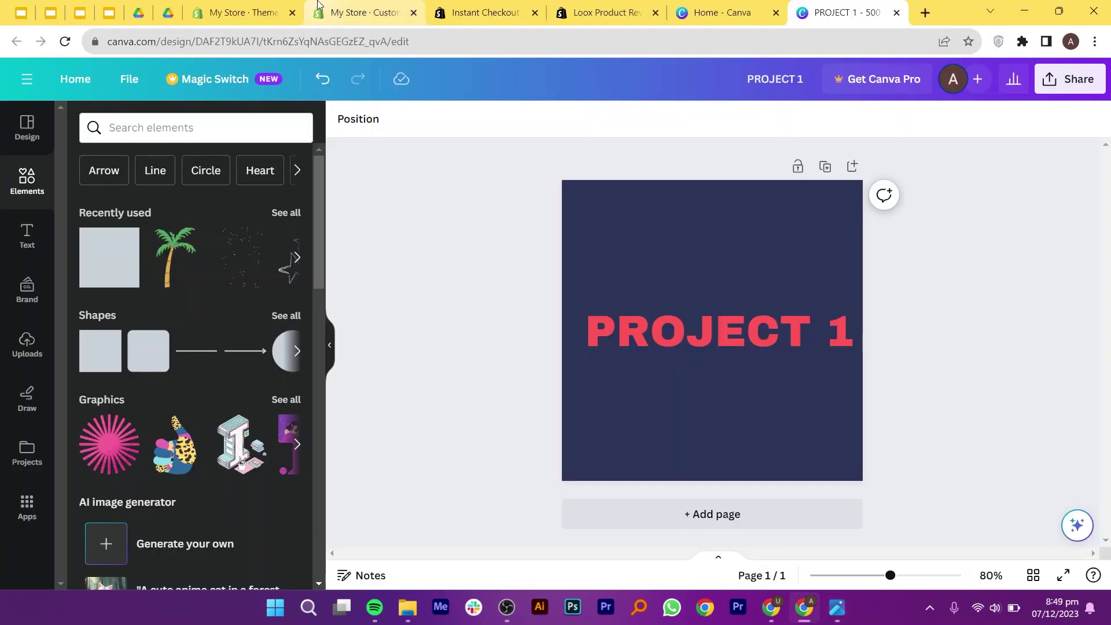
Back in the Shopify theme editor, open the theme's settings.
{"action": "left_click", "coordinate": [362, 12]}
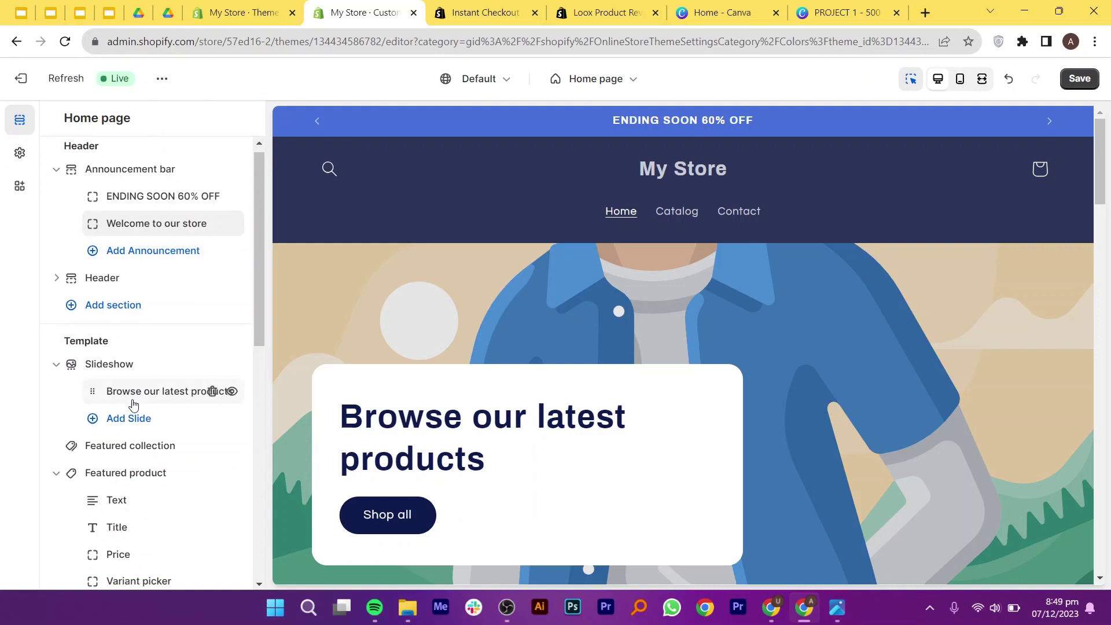
{"action": "scroll", "coordinate": [133, 399], "scroll_direction": "down", "scroll_amount": 5}
{"action": "scroll", "coordinate": [134, 400], "scroll_direction": "up", "scroll_amount": 5}
{"action": "left_click", "coordinate": [19, 152]}
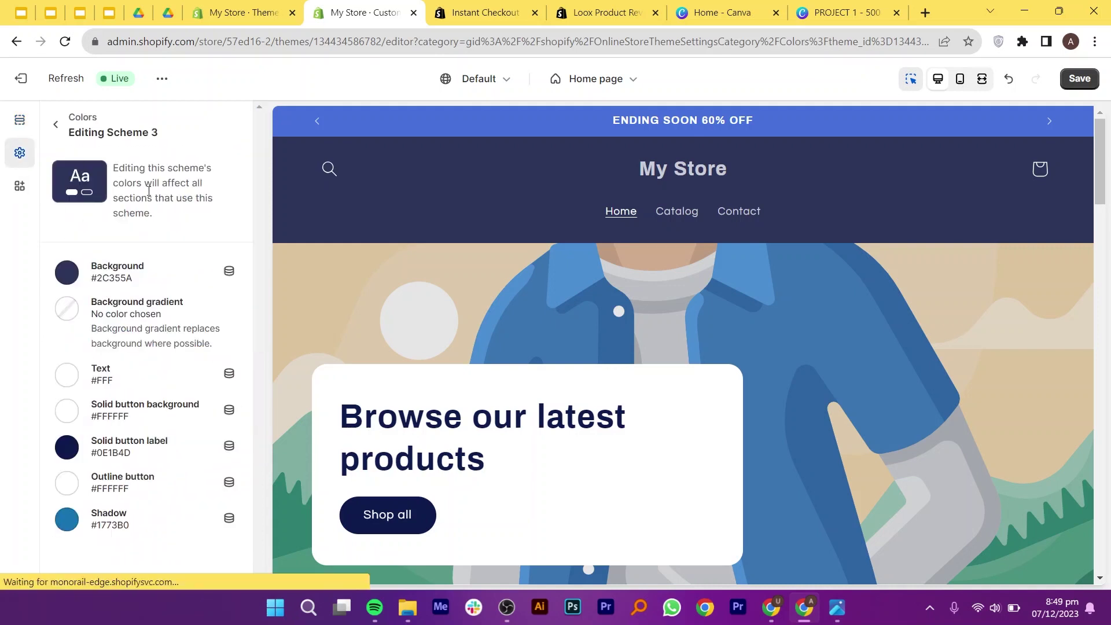
Upload Screenshot (407).png as the store logo, then return to the home page sections list.
{"action": "left_click", "coordinate": [139, 224]}
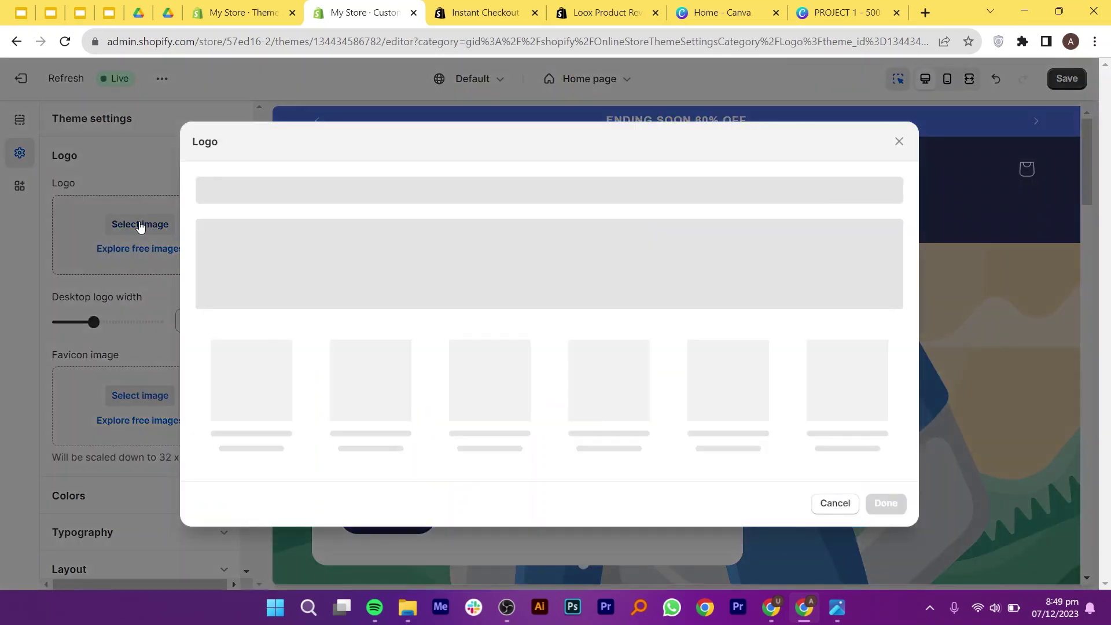
{"action": "left_click", "coordinate": [546, 411]}
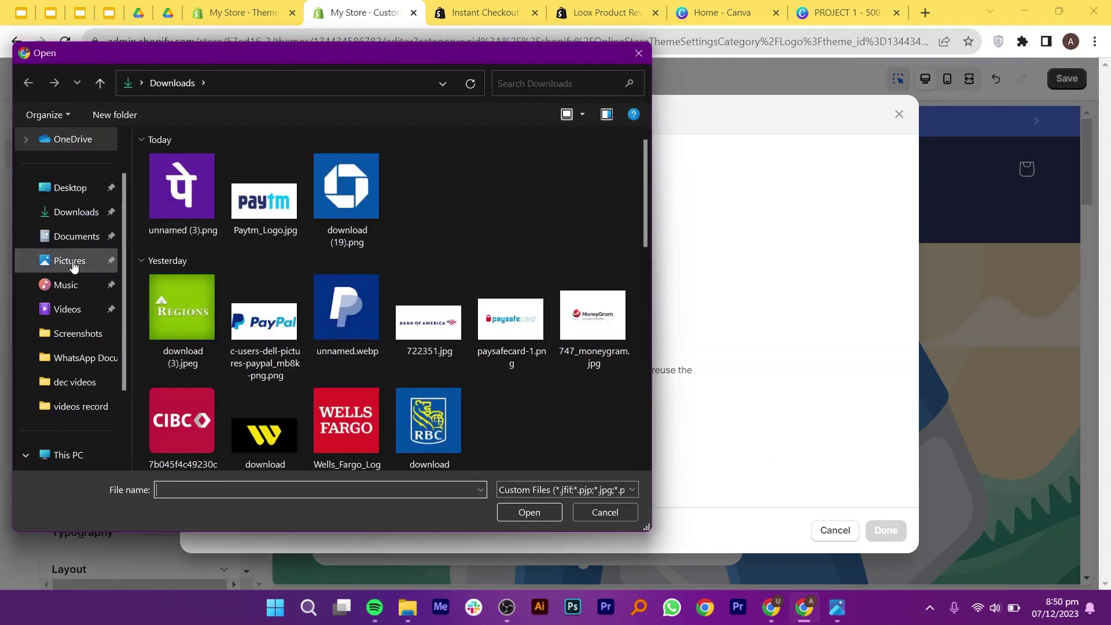
{"action": "left_click", "coordinate": [81, 334]}
{"action": "left_click", "coordinate": [277, 296]}
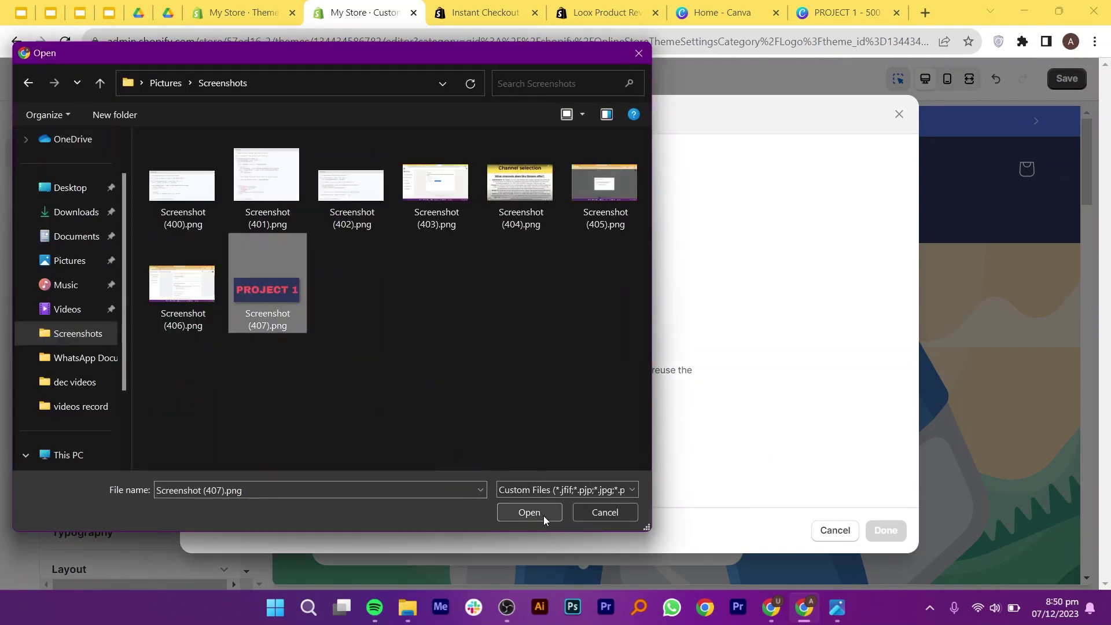
{"action": "left_click", "coordinate": [529, 512]}
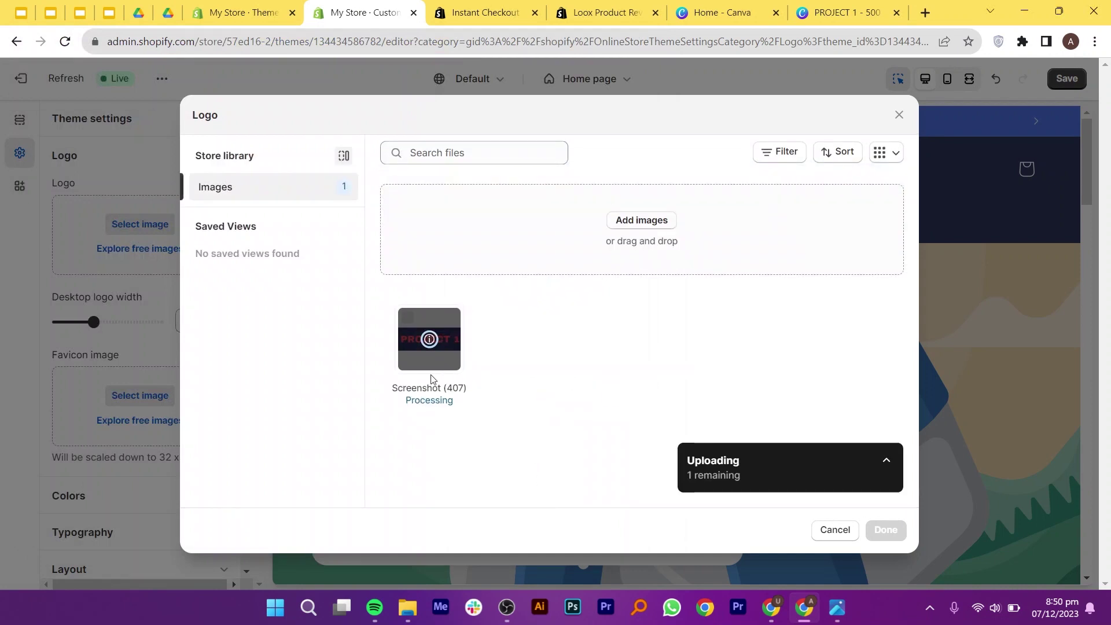
{"action": "left_click", "coordinate": [885, 529]}
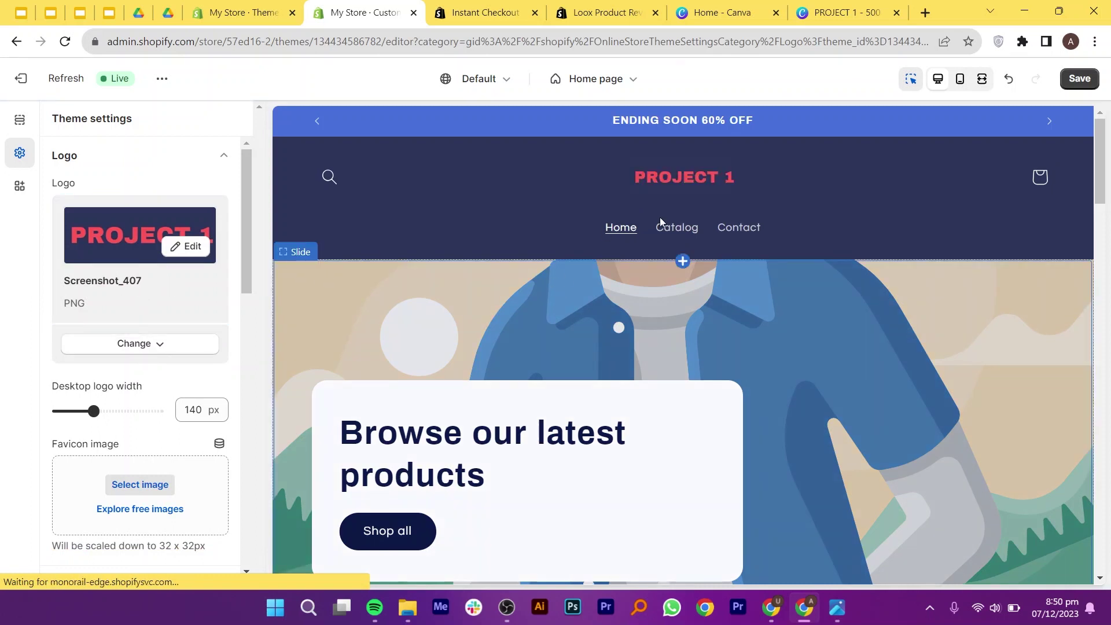
{"action": "left_click", "coordinate": [20, 119]}
{"action": "scroll", "coordinate": [109, 393], "scroll_direction": "down", "scroll_amount": 2}
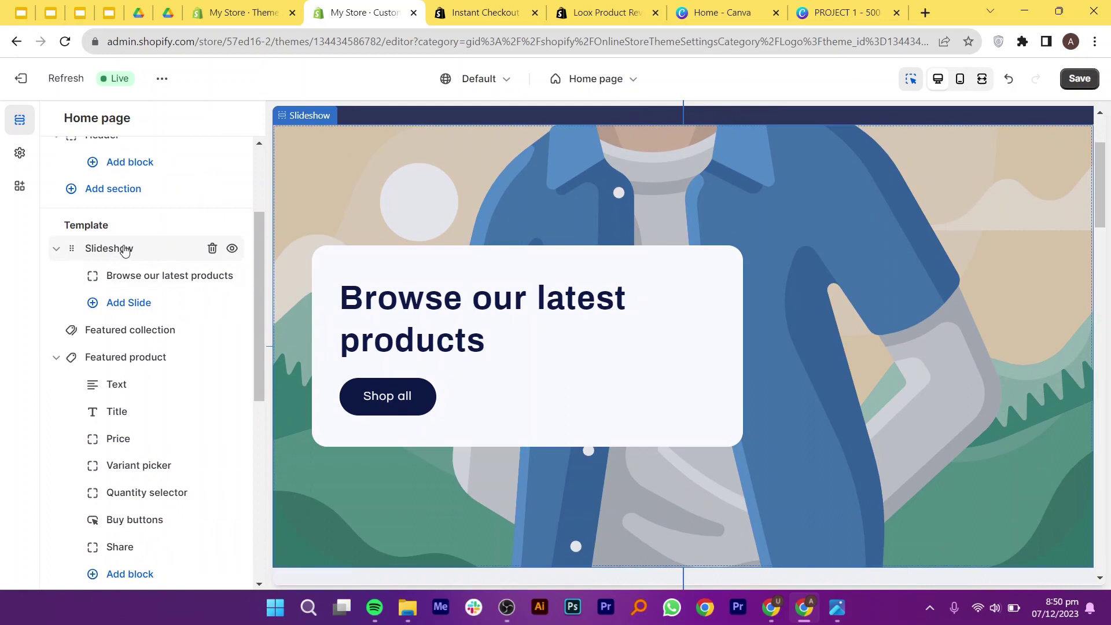
Set the slideshow slide's background to the Screenshot_407 PROJECT 1 image.
{"action": "left_click", "coordinate": [154, 276]}
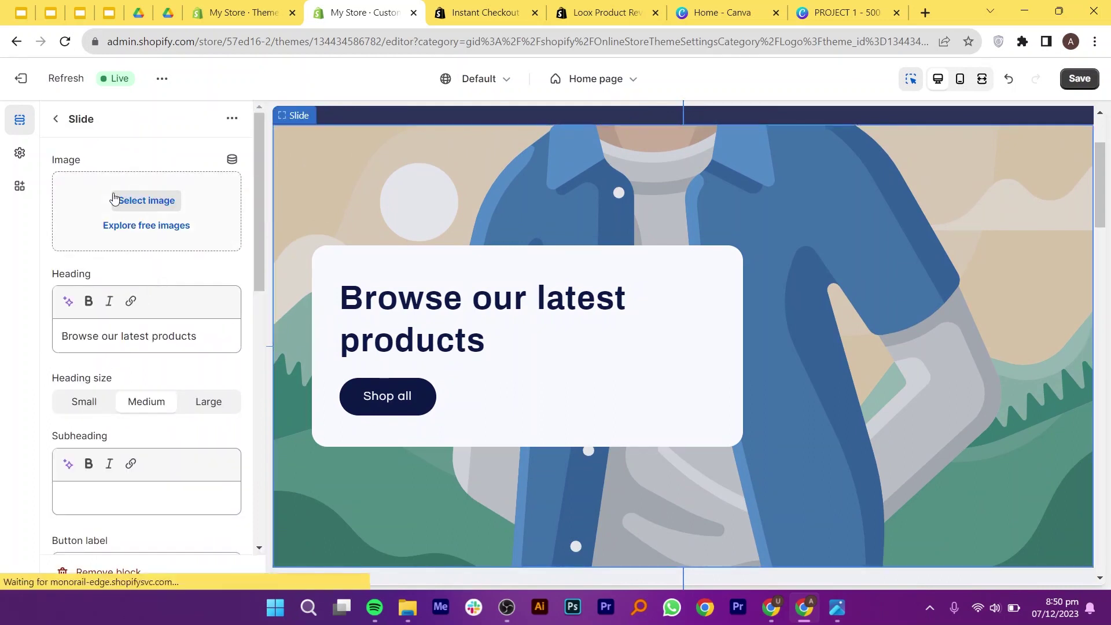
{"action": "left_click", "coordinate": [143, 200]}
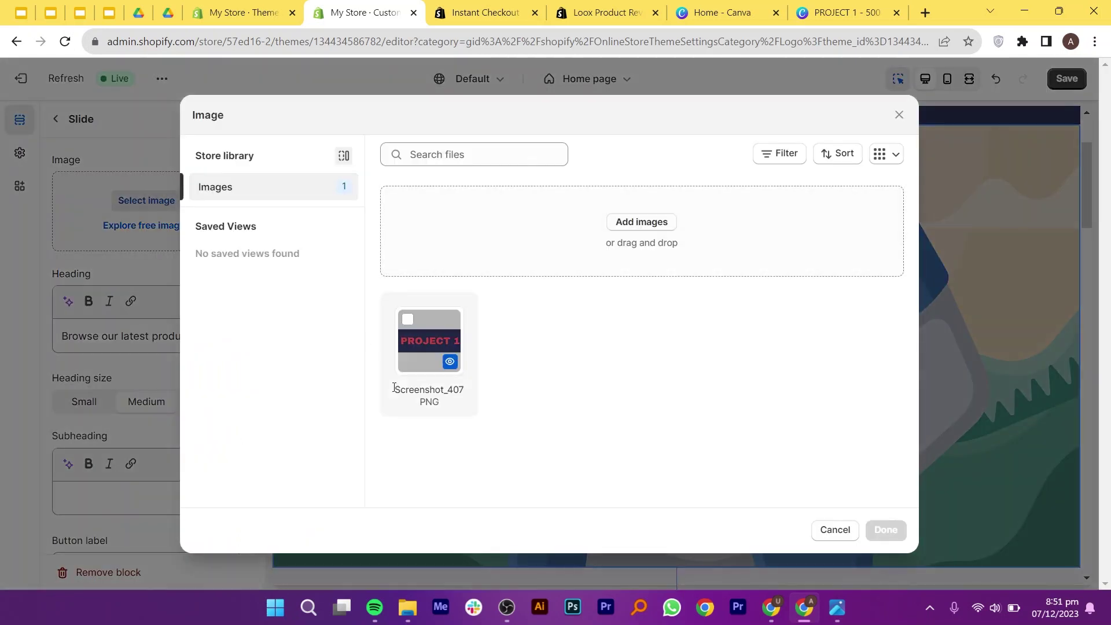
{"action": "left_click", "coordinate": [407, 322]}
{"action": "left_click", "coordinate": [886, 530]}
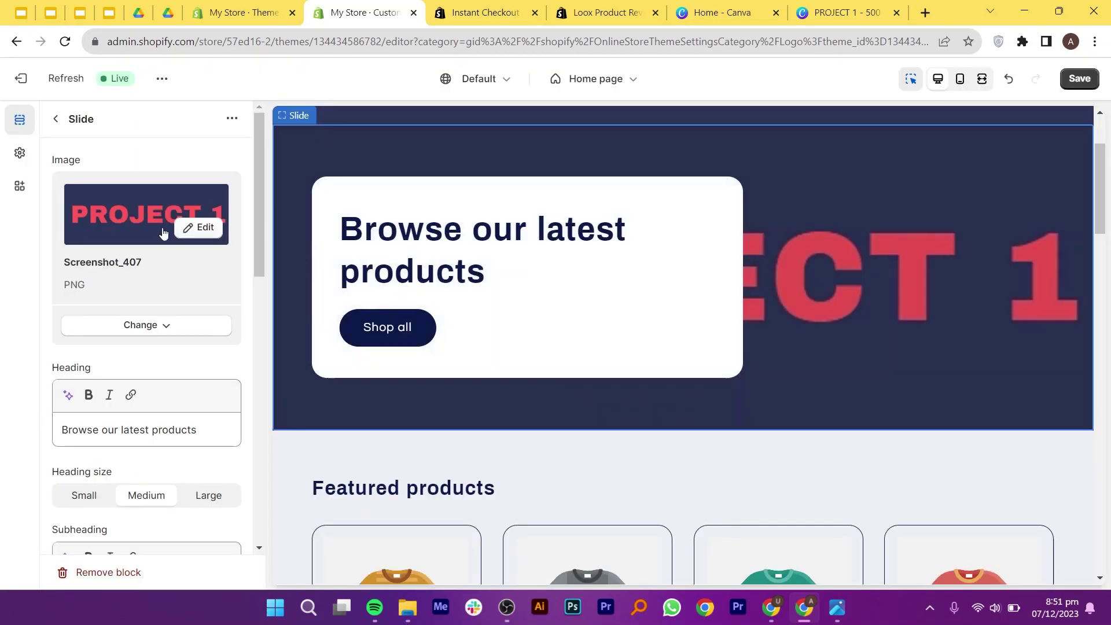
Open Shopify's free stock image library for searching.
{"action": "left_click", "coordinate": [158, 327]}
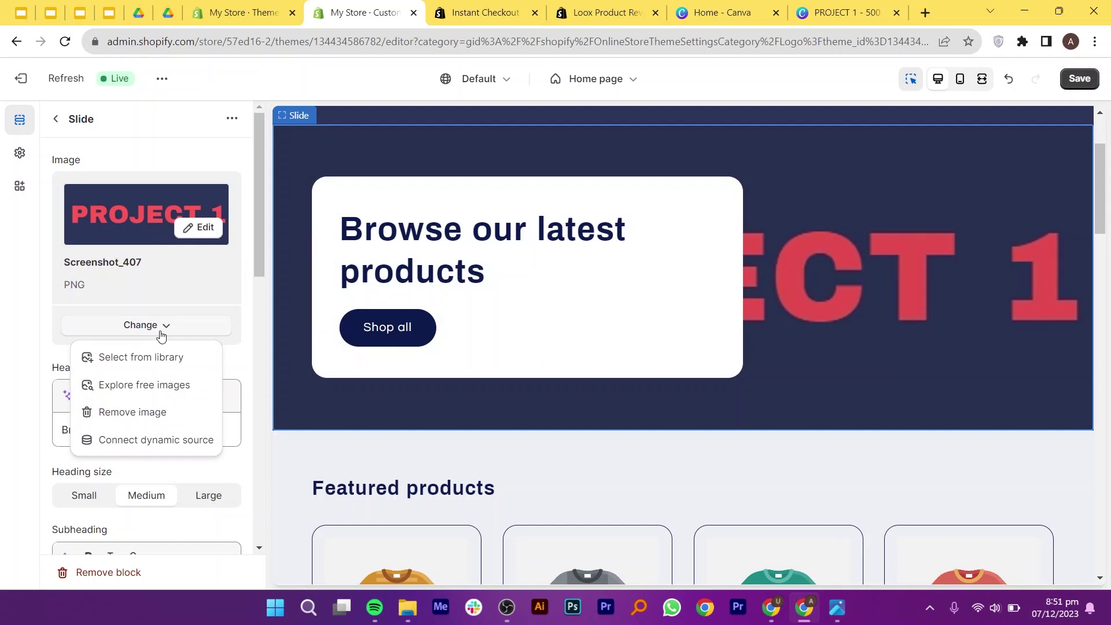
{"action": "left_click", "coordinate": [169, 382]}
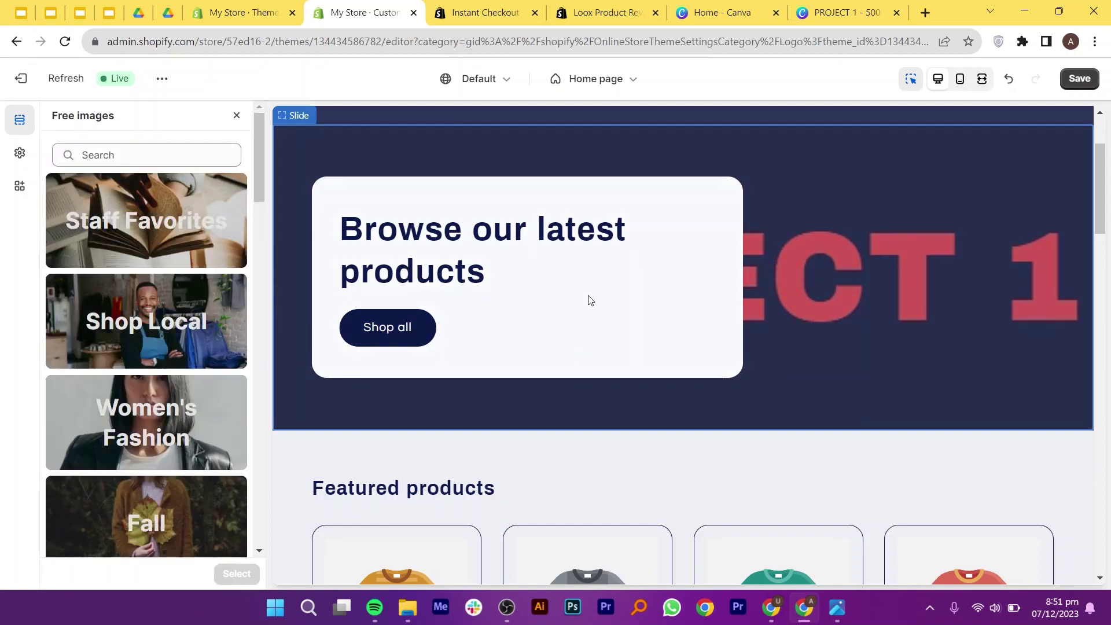
{"action": "left_click", "coordinate": [132, 156]}
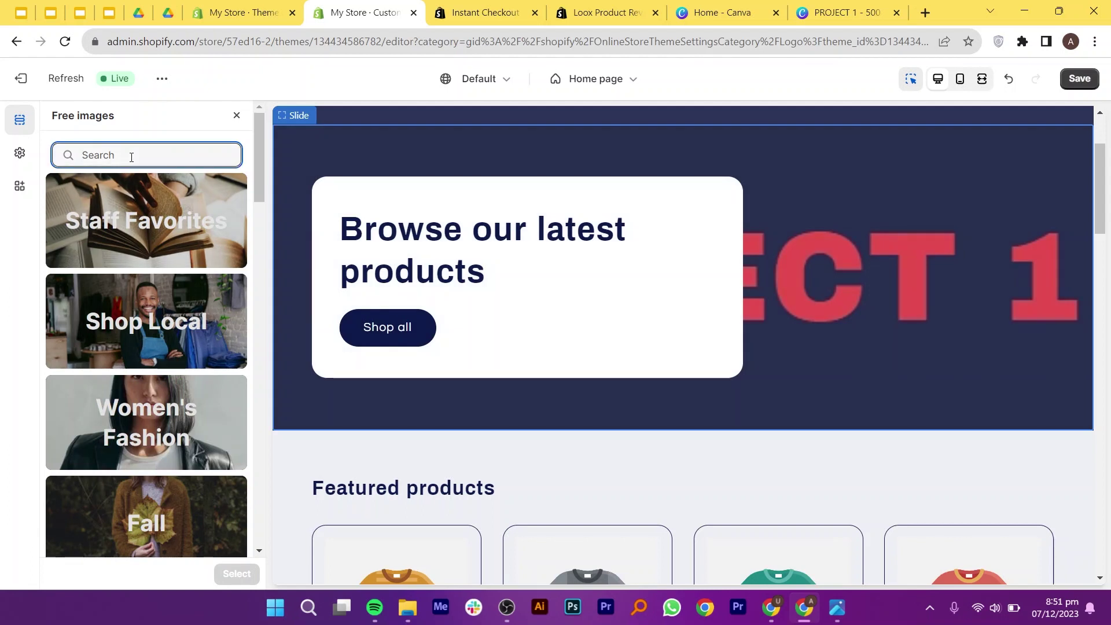
Search Google Images for 'galaxy star' in a new tab.
{"action": "key", "text": "ctrl+t"}
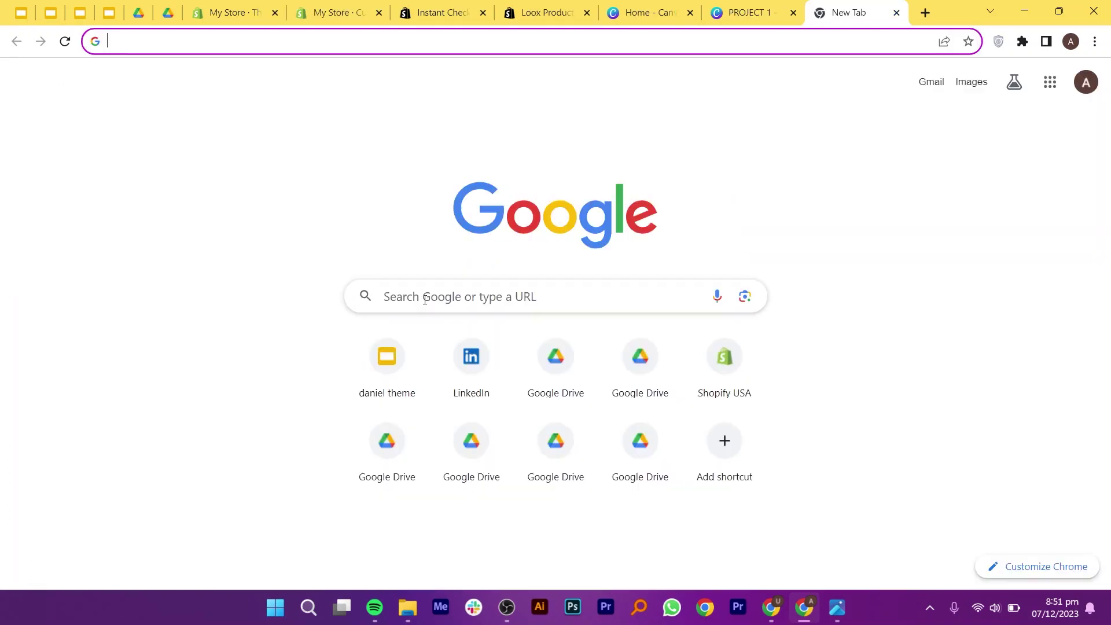
{"action": "left_click", "coordinate": [425, 295]}
{"action": "type", "text": "galaxy star"}
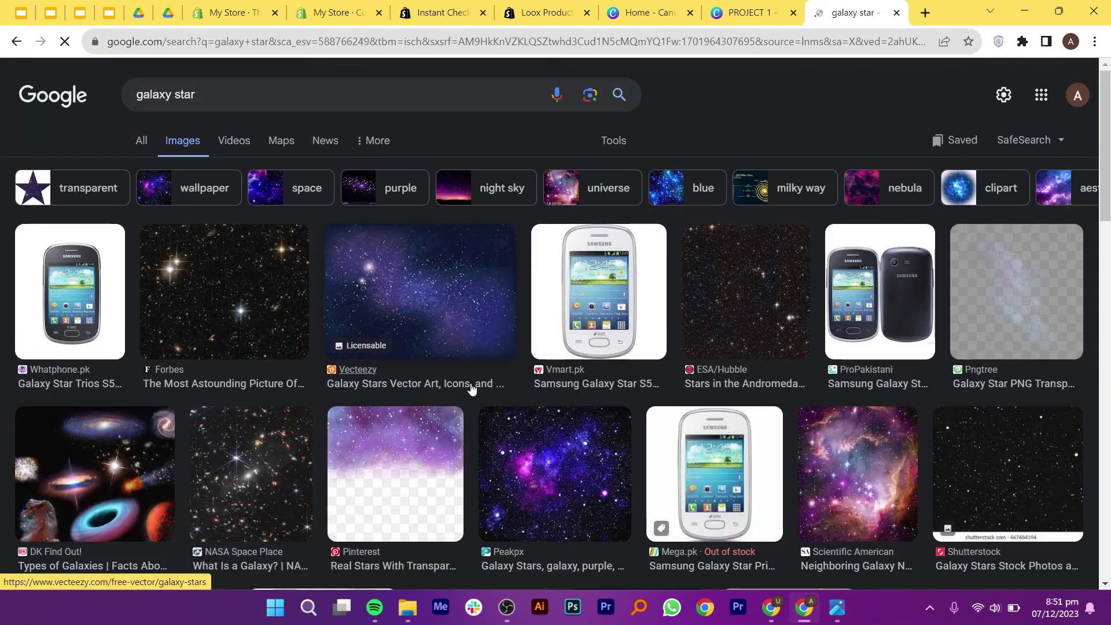
{"action": "scroll", "coordinate": [472, 386], "scroll_direction": "down", "scroll_amount": 1}
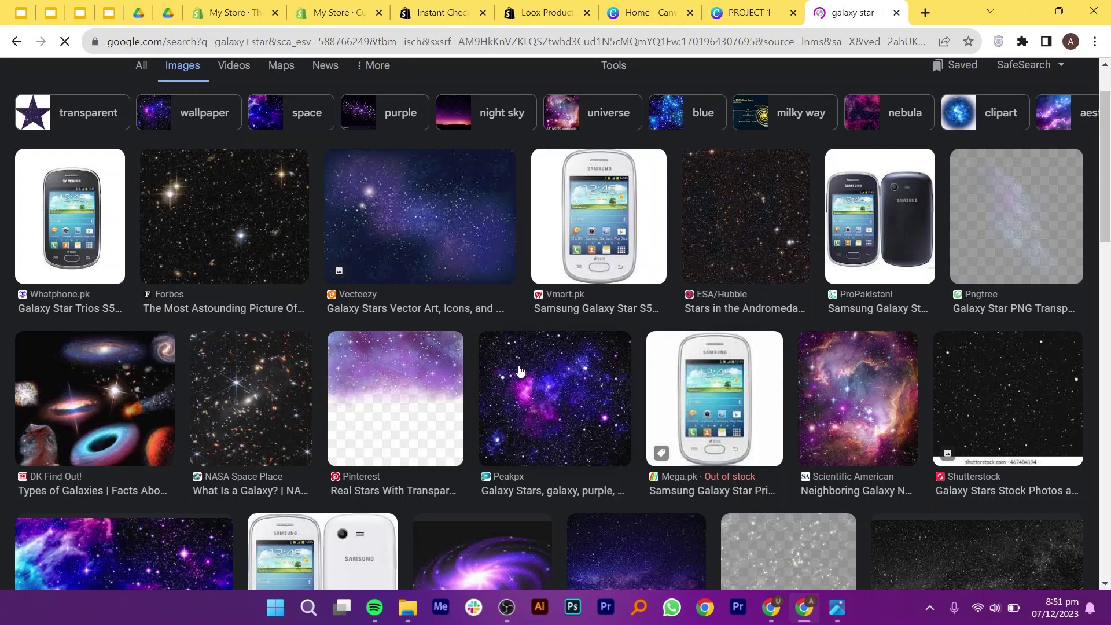
Save the dark ESA/Hubble star-field photo to the computer, then close Shopify's free images panel.
{"action": "right_click", "coordinate": [763, 217]}
{"action": "left_click", "coordinate": [810, 368]}
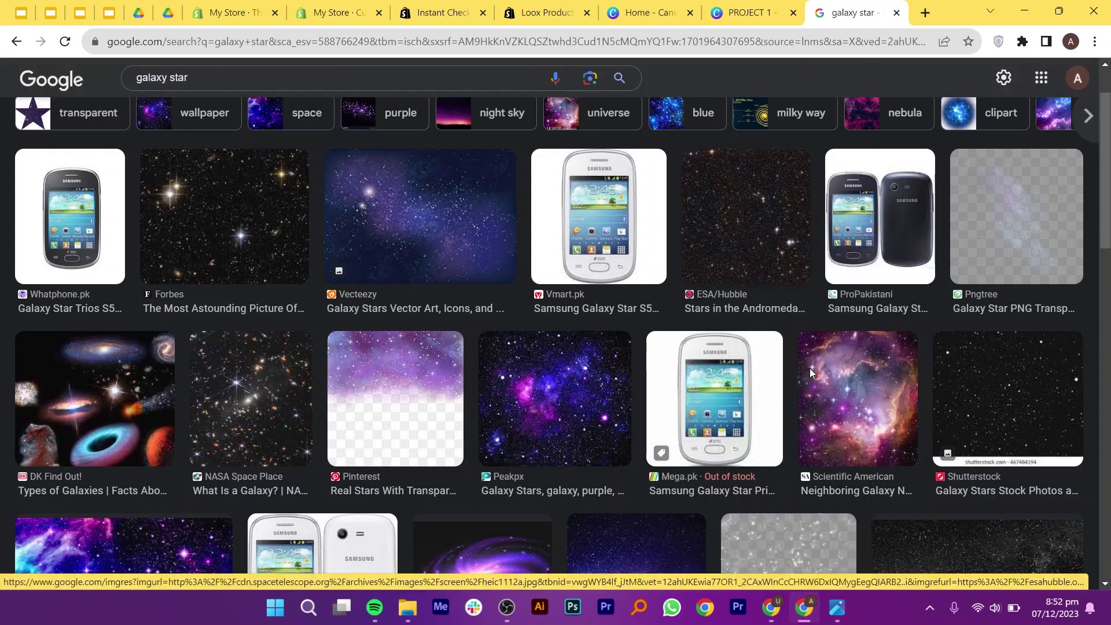
{"action": "left_click", "coordinate": [519, 512]}
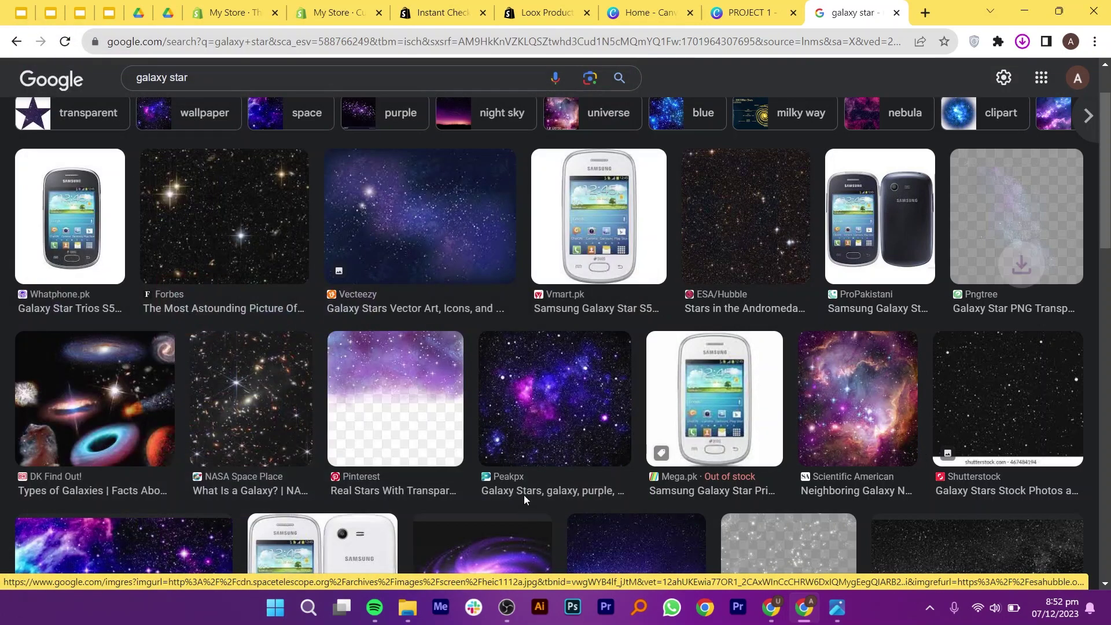
{"action": "left_click", "coordinate": [325, 11]}
{"action": "left_click", "coordinate": [236, 115]}
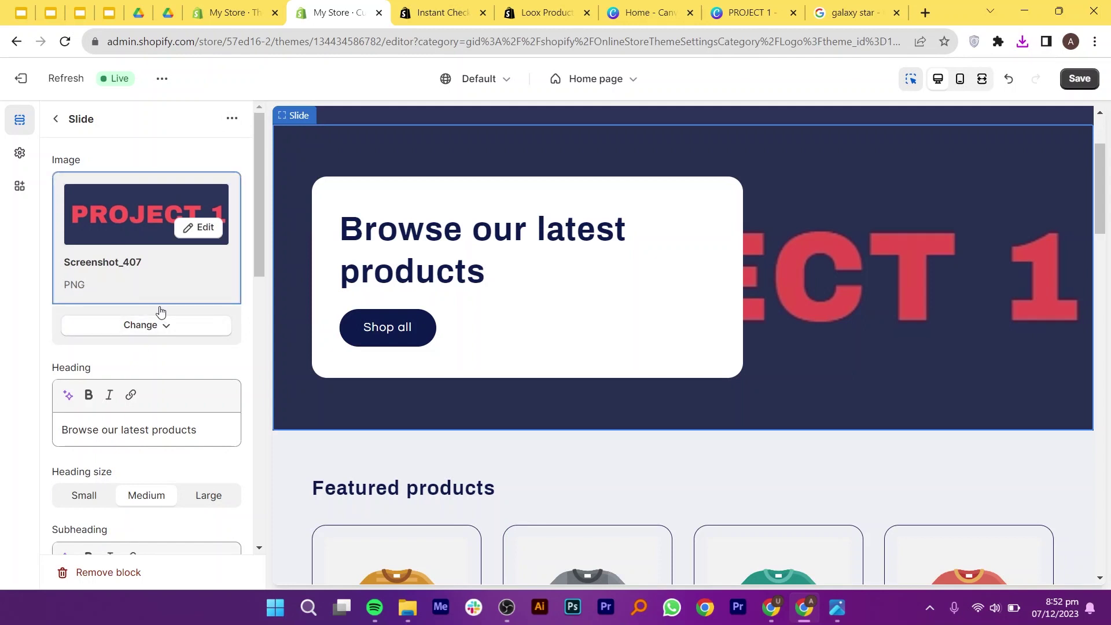
Upload download (4).jpeg and set it as the slide's background image.
{"action": "left_click", "coordinate": [155, 327]}
{"action": "left_click", "coordinate": [166, 358]}
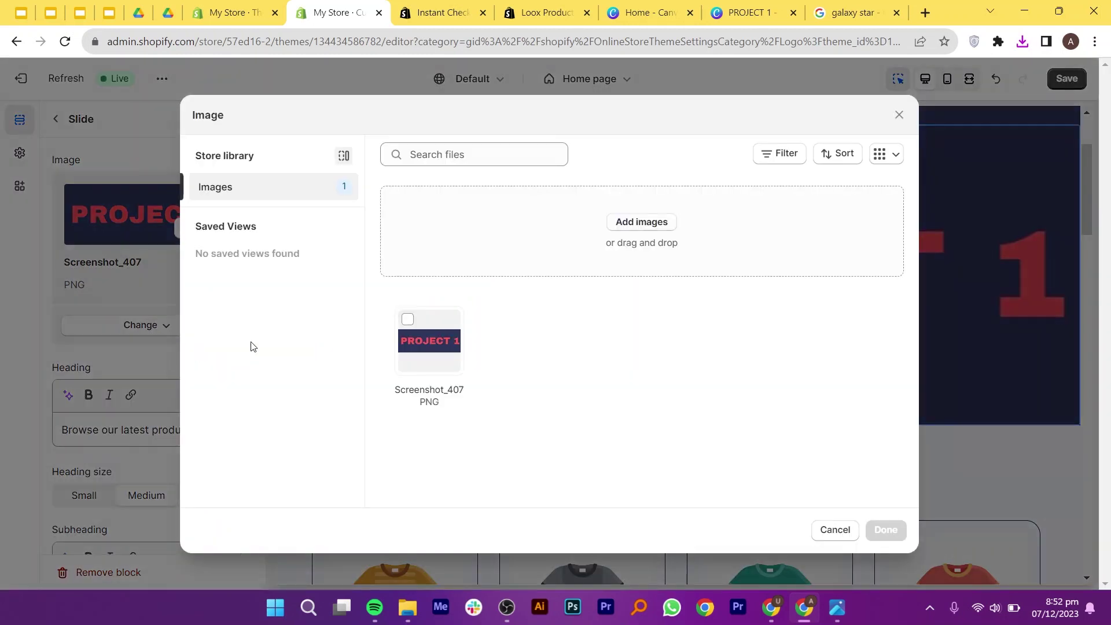
{"action": "left_click", "coordinate": [639, 221]}
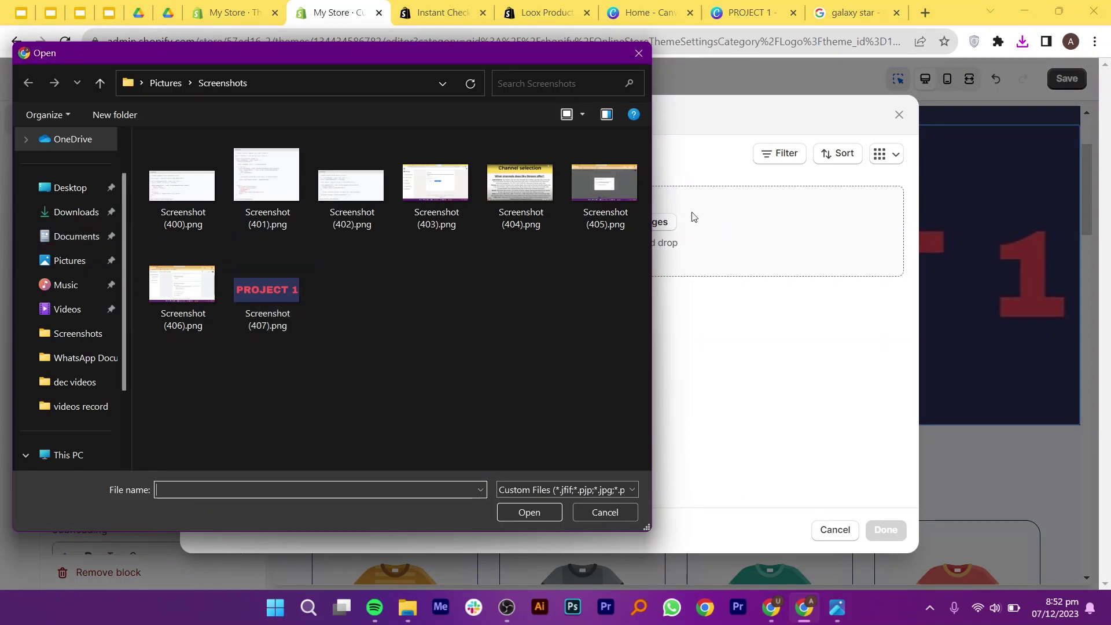
{"action": "left_click", "coordinate": [74, 212]}
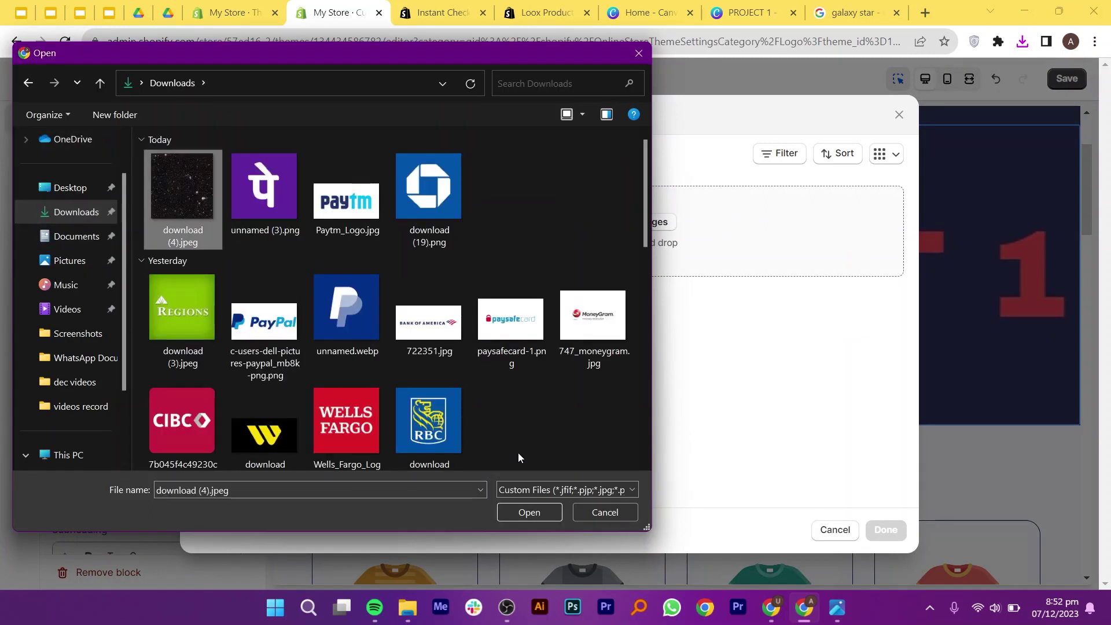
{"action": "left_click", "coordinate": [528, 514]}
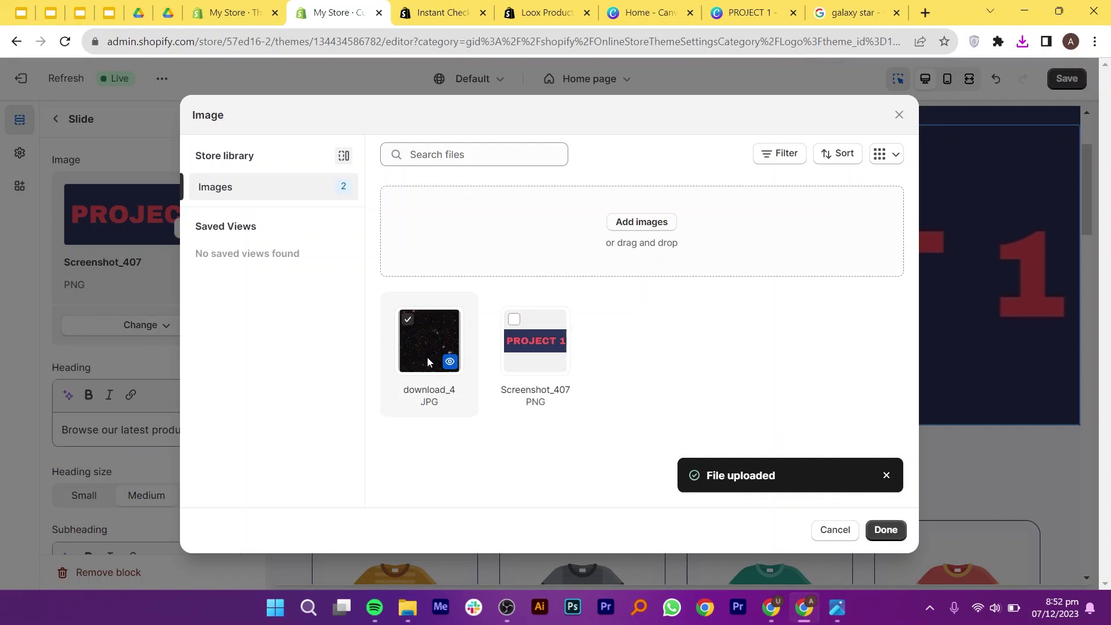
{"action": "double_click", "coordinate": [427, 357]}
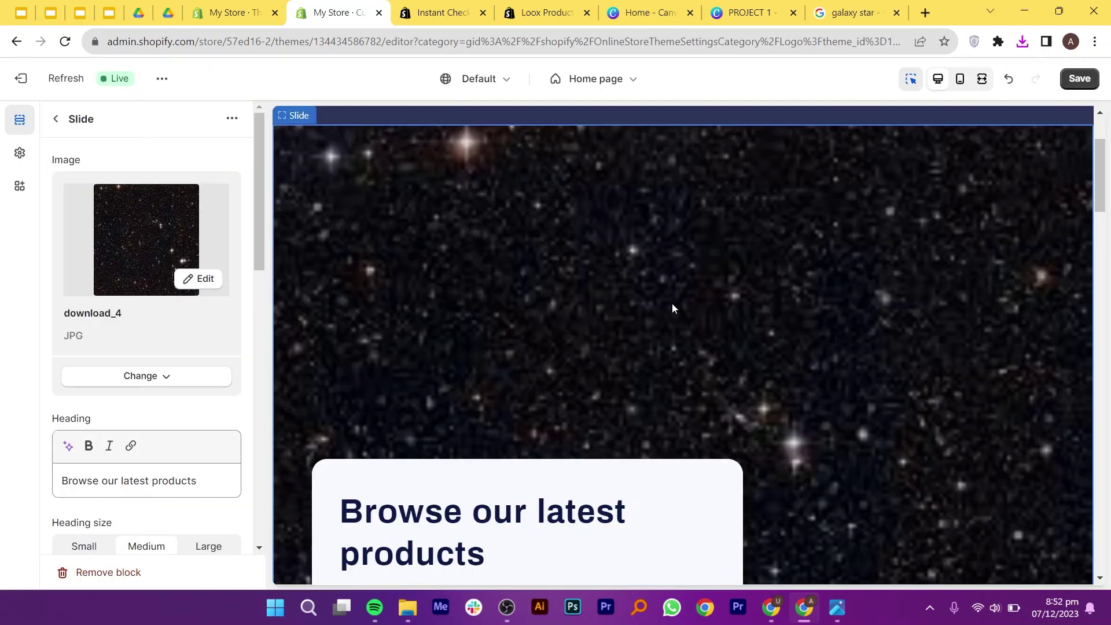
{"action": "scroll", "coordinate": [631, 324], "scroll_direction": "up", "scroll_amount": 1}
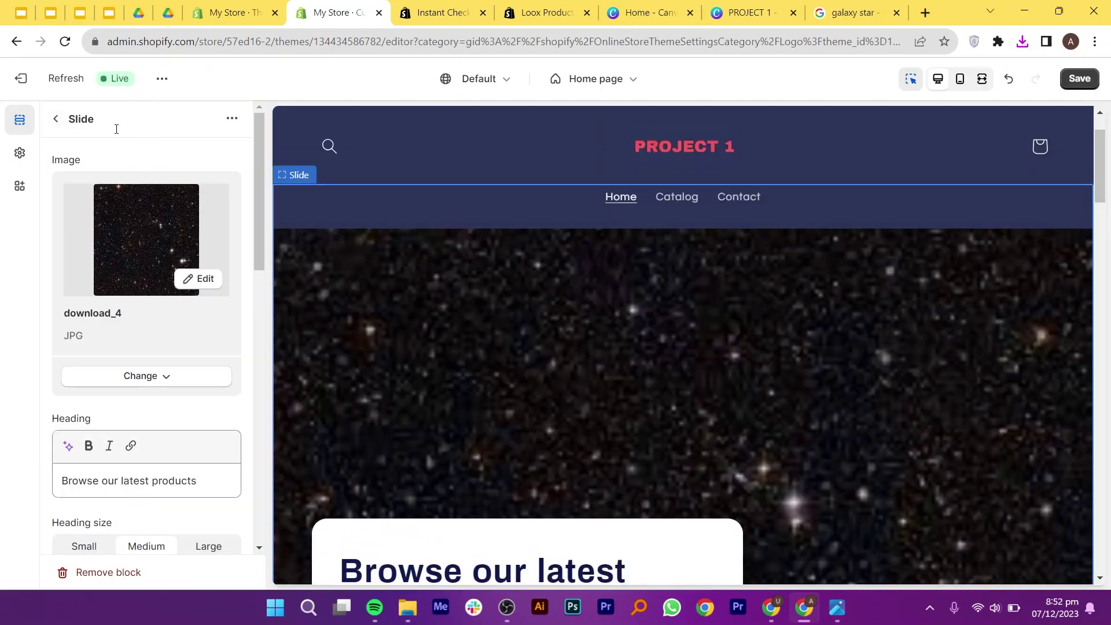
Change the slide heading to 'TURN ANY ROOM INTO YOUR OWN PERSONAL GALAXY'.
{"action": "left_click", "coordinate": [56, 119]}
{"action": "left_click", "coordinate": [148, 350]}
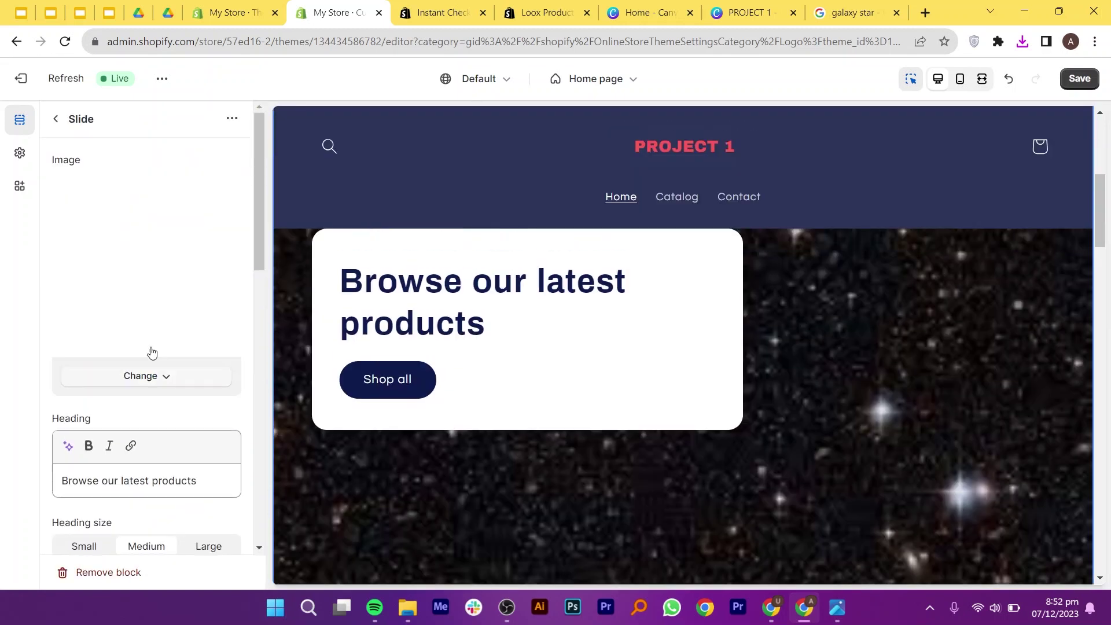
{"action": "scroll", "coordinate": [144, 376], "scroll_direction": "down", "scroll_amount": 2}
{"action": "triple_click", "coordinate": [75, 330]}
{"action": "type", "text": "TURN"}
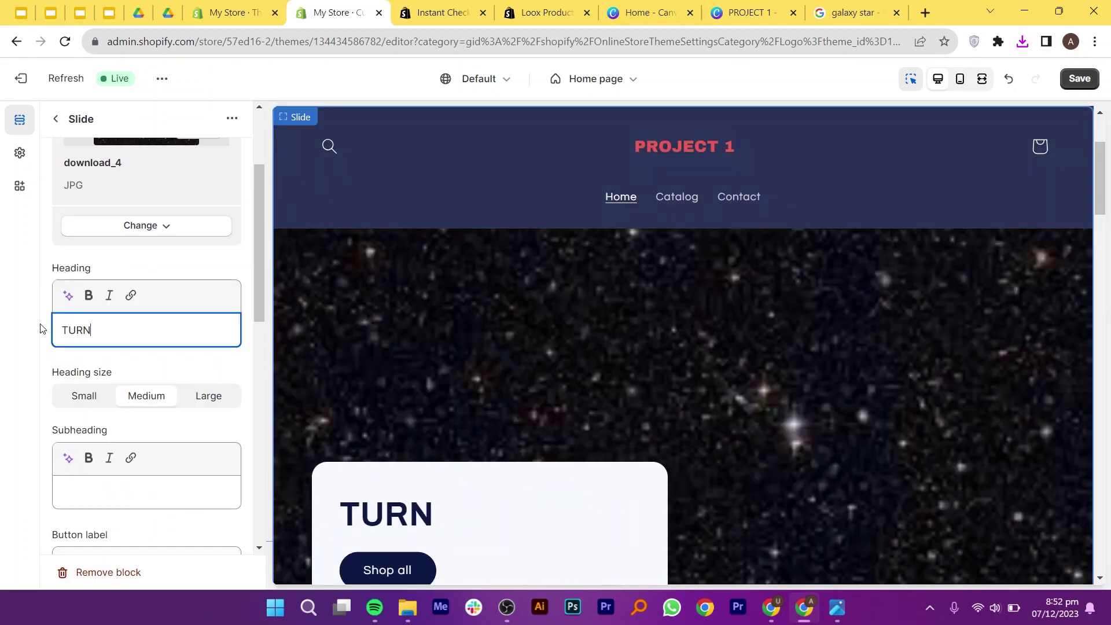
{"action": "type", "text": " ANY ROOM INTO YOUR OWN PERSONAL"}
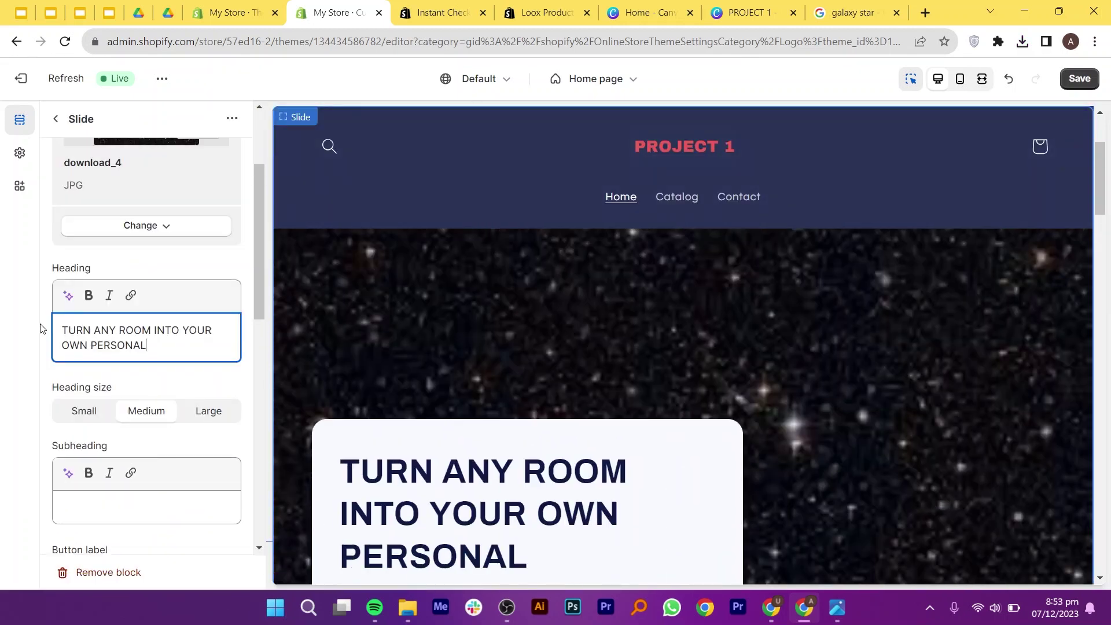
{"action": "type", "text": " GALAXY"}
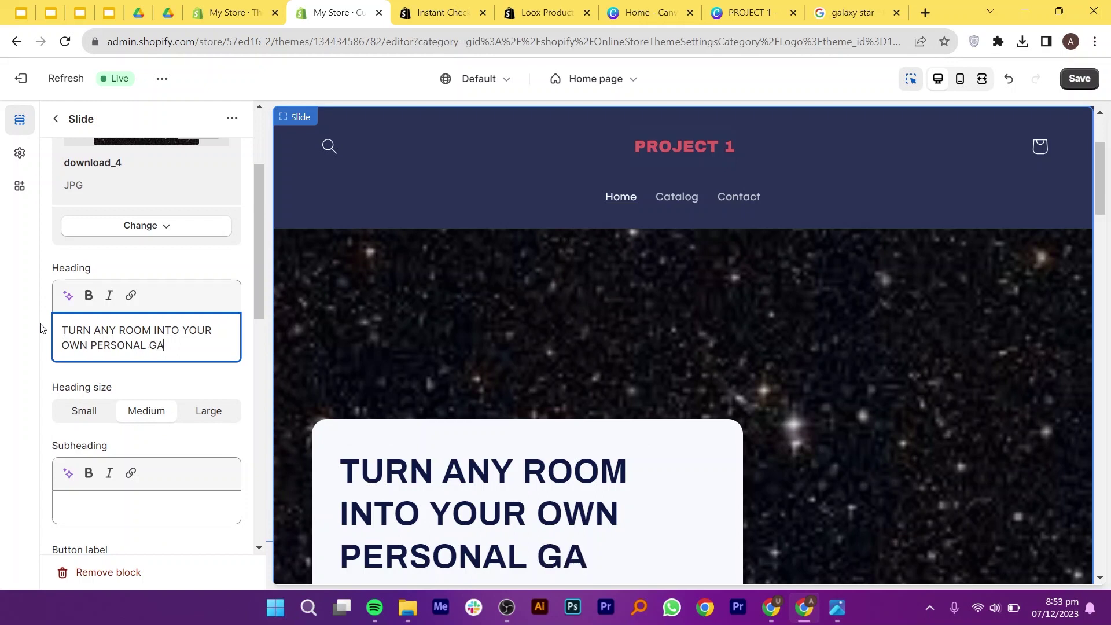
{"action": "left_click", "coordinate": [55, 119]}
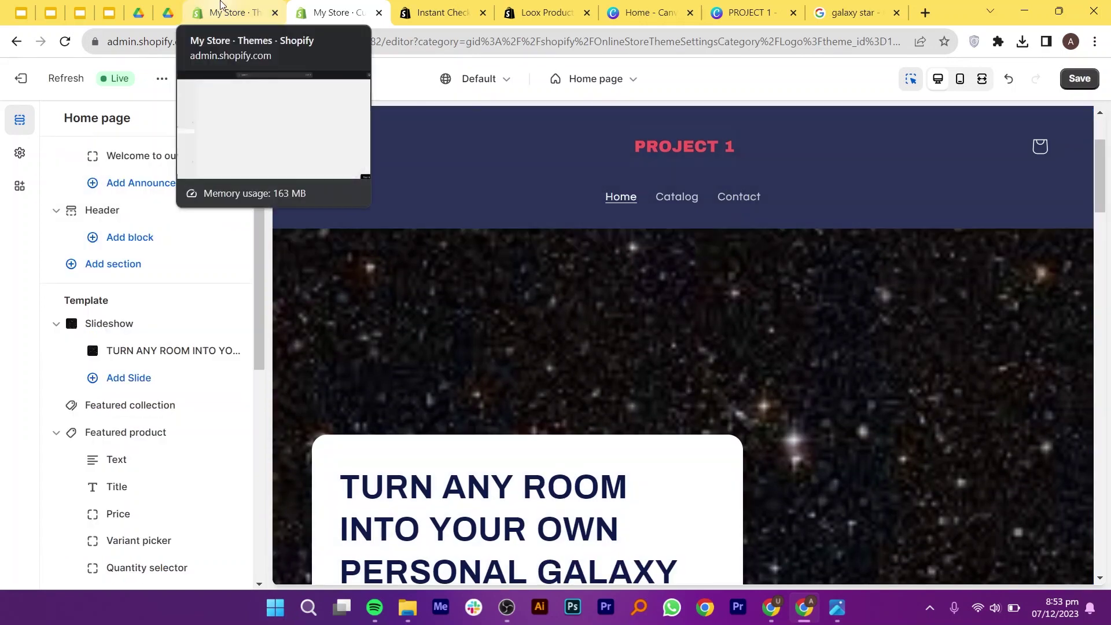
Open the empty Products list, search 'ALI EXPRESS' in a new tab, then start a new product.
{"action": "left_click", "coordinate": [234, 13]}
{"action": "left_click", "coordinate": [74, 165]}
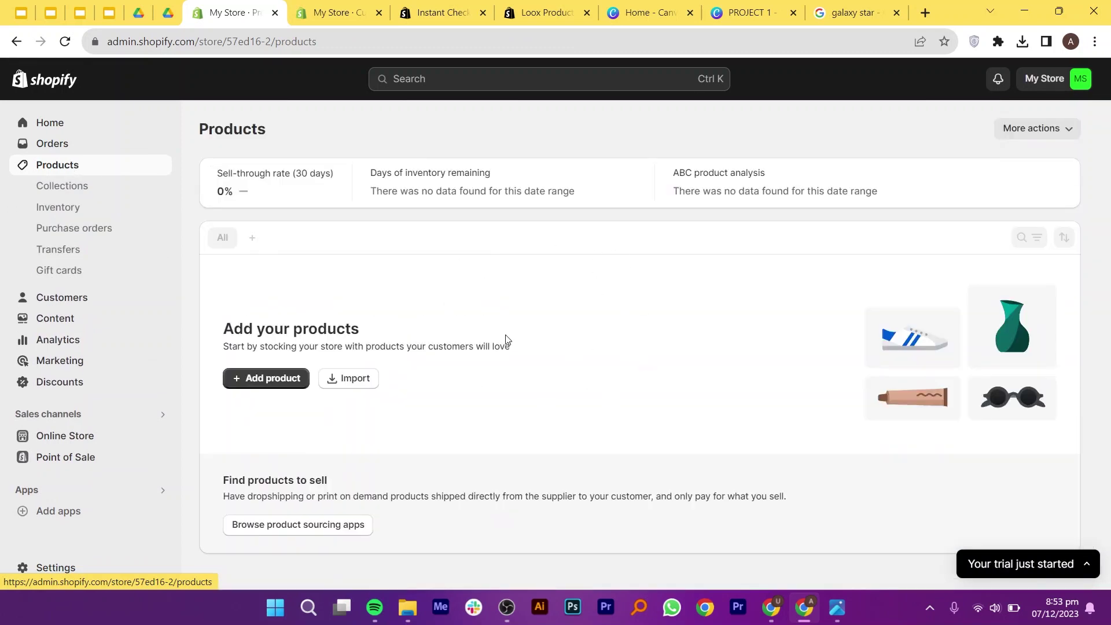
{"action": "left_click", "coordinate": [925, 13]}
{"action": "type", "text": "ALI EXPRESS"}
{"action": "key", "text": "Return"}
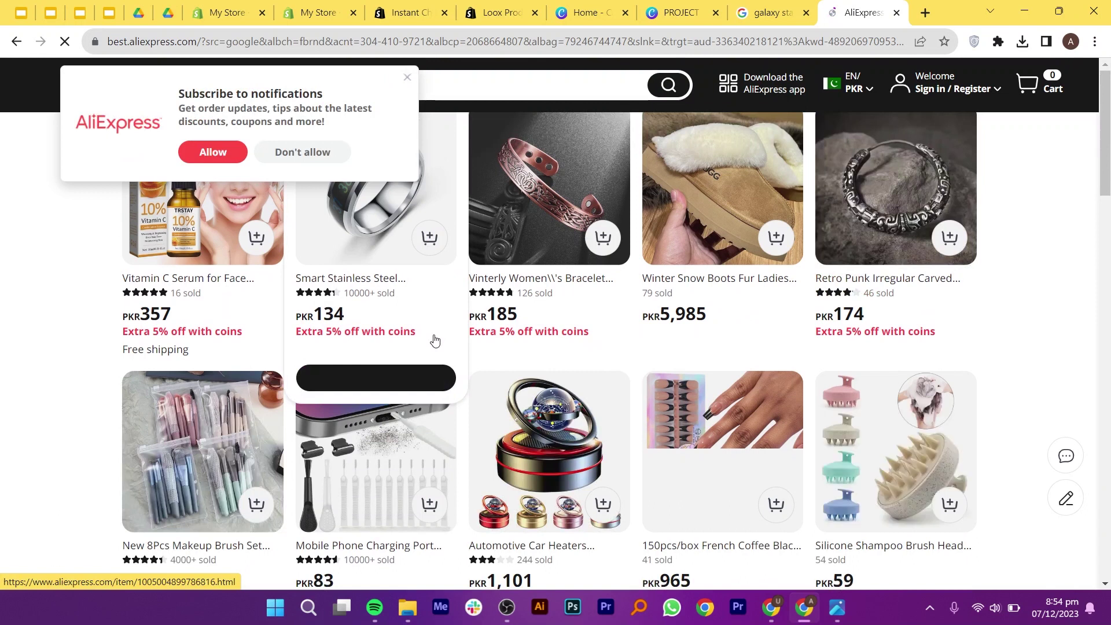
{"action": "left_click", "coordinate": [241, 6]}
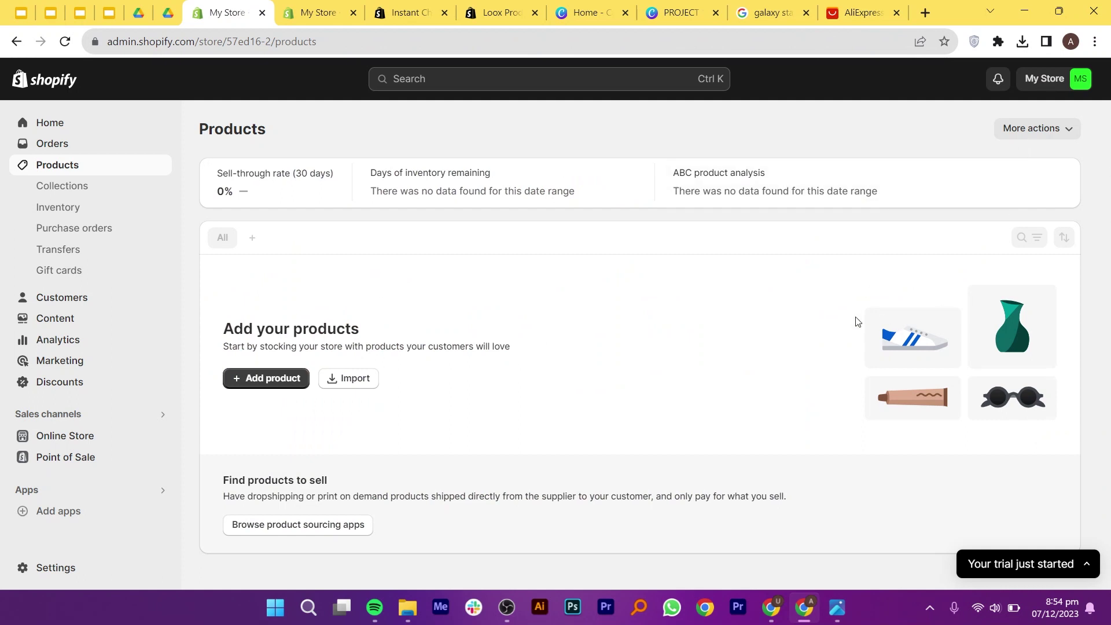
{"action": "left_click", "coordinate": [240, 379]}
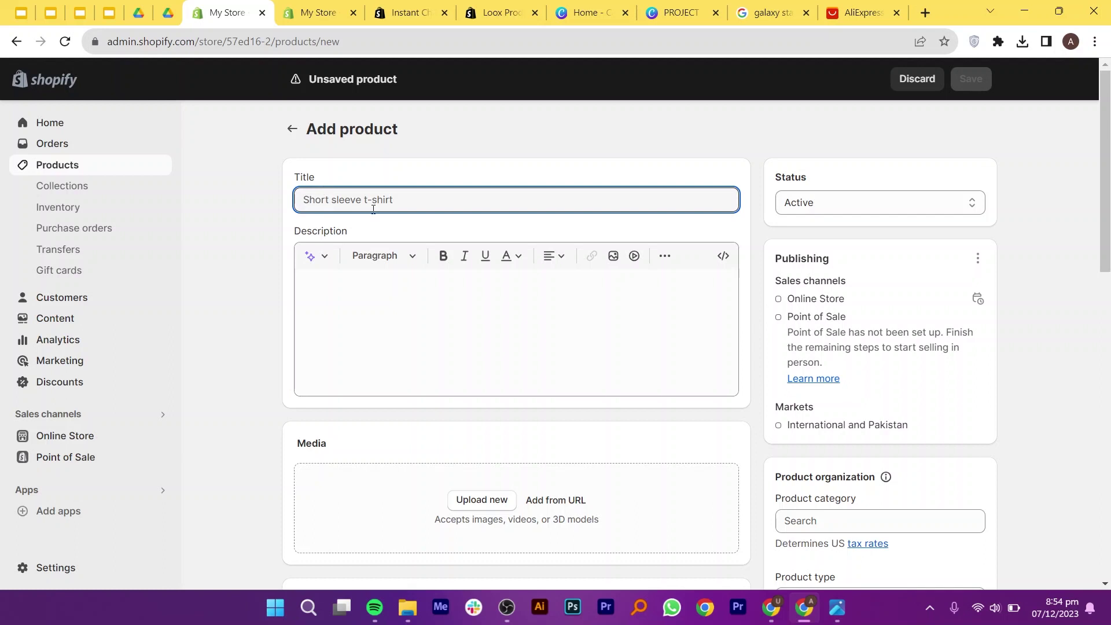
Title the new product GALAXY PROJECTOR and return to the AliExpress tab.
{"action": "type", "text": "GALAXY PROJECTOR"}
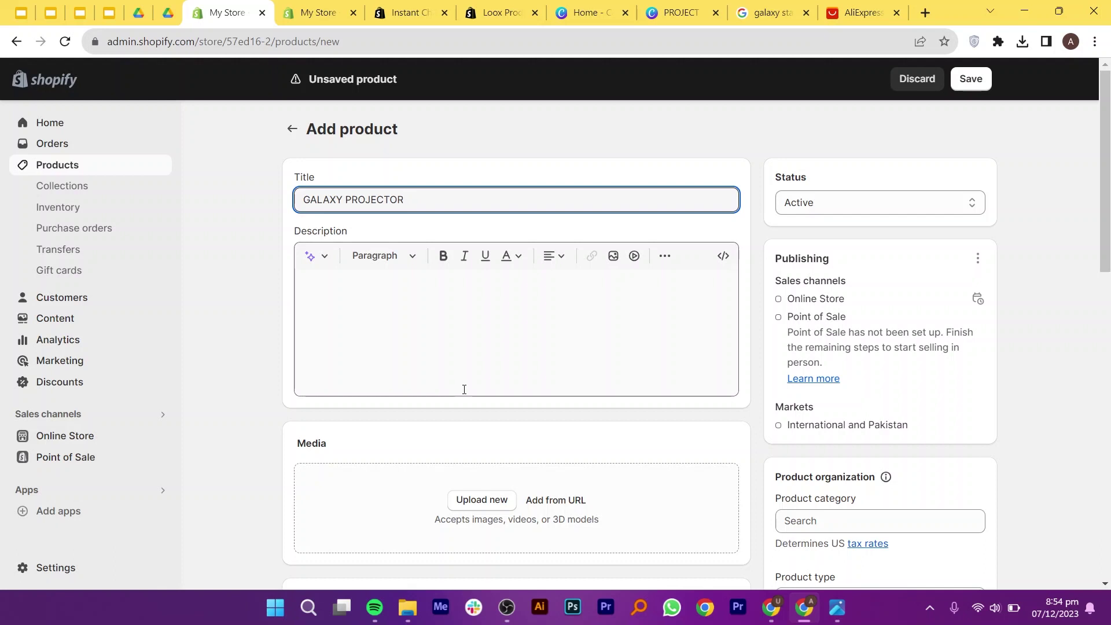
{"action": "key", "text": "ctrl+9"}
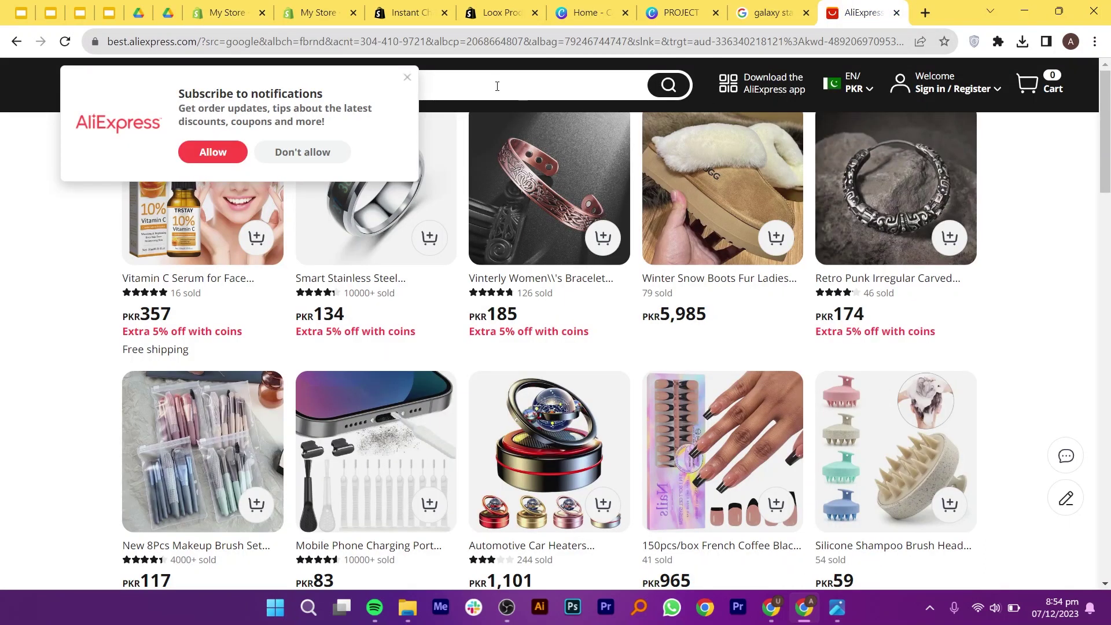
Search AliExpress for 'galaxy projector' and copy the Kids Star Projector's full description.
{"action": "left_click", "coordinate": [415, 84]}
{"action": "type", "text": "galaxy pr"}
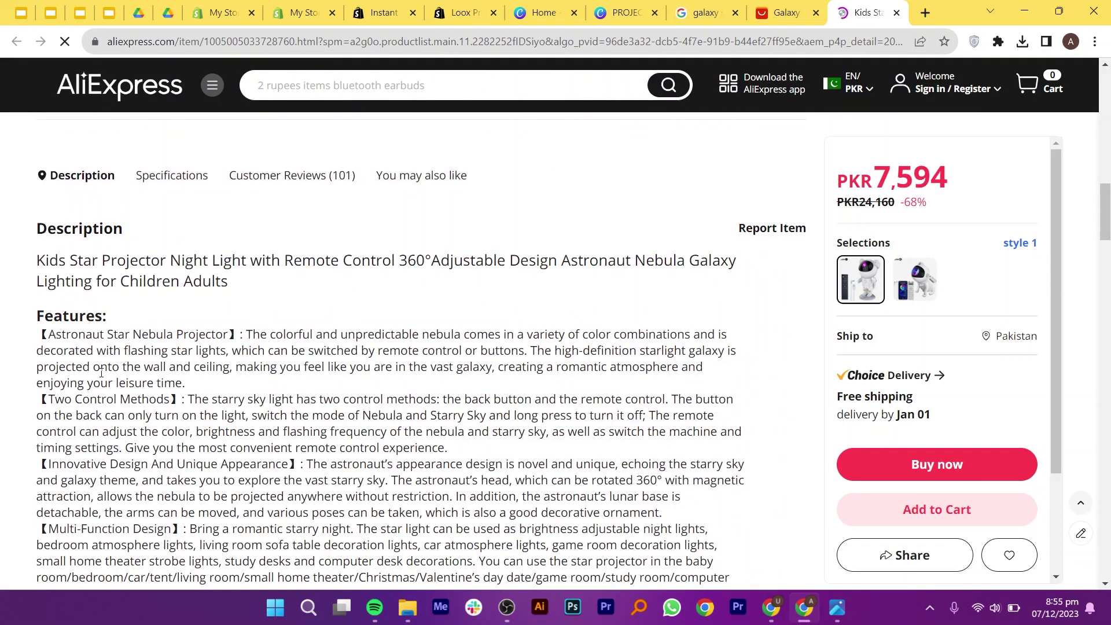
{"action": "left_click_drag", "start_coordinate": [38, 260], "coordinate": [683, 194]}
{"action": "scroll", "coordinate": [283, 399], "scroll_direction": "down", "scroll_amount": 10}
{"action": "right_click", "coordinate": [678, 195]}
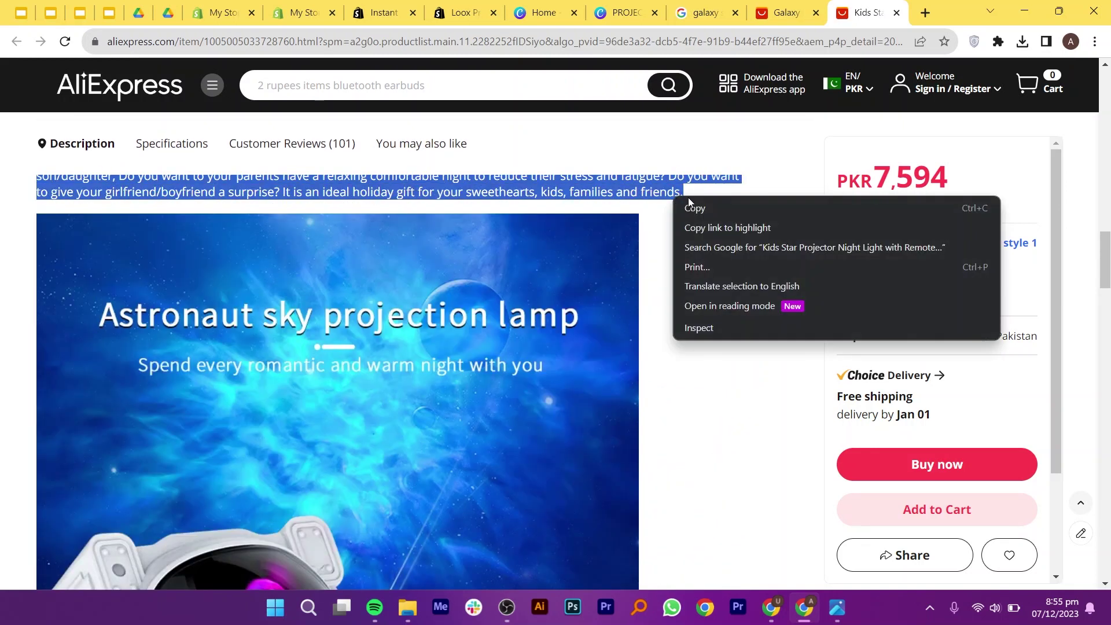
{"action": "left_click", "coordinate": [689, 207]}
Paste the copied description into the GALAXY PROJECTOR product's Description field.
{"action": "left_click", "coordinate": [223, 12]}
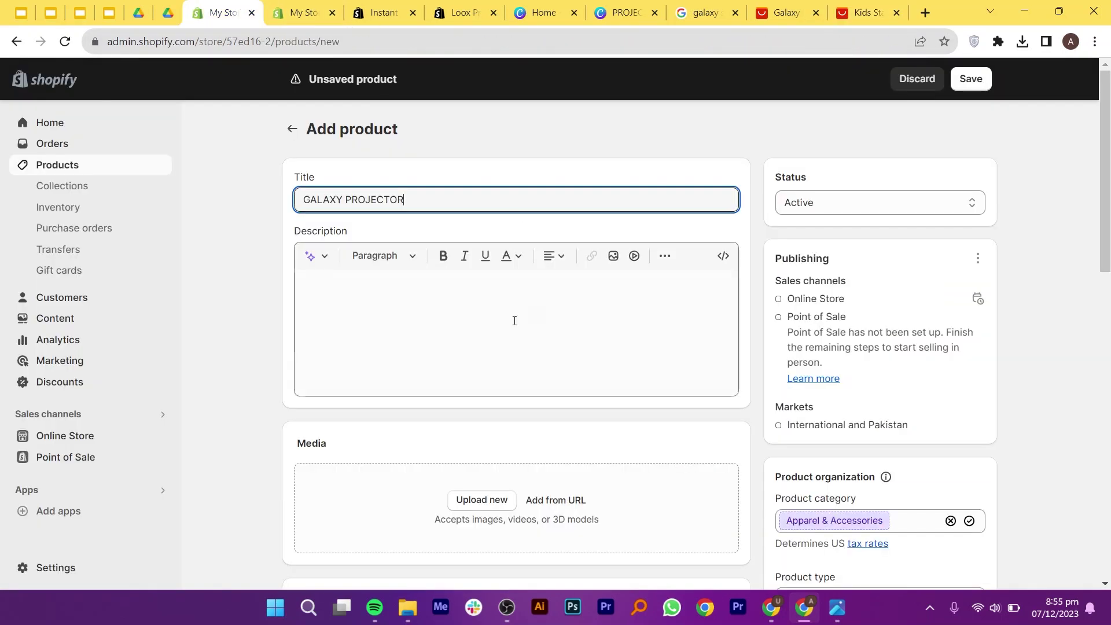
{"action": "right_click", "coordinate": [350, 305]}
{"action": "left_click", "coordinate": [390, 149]}
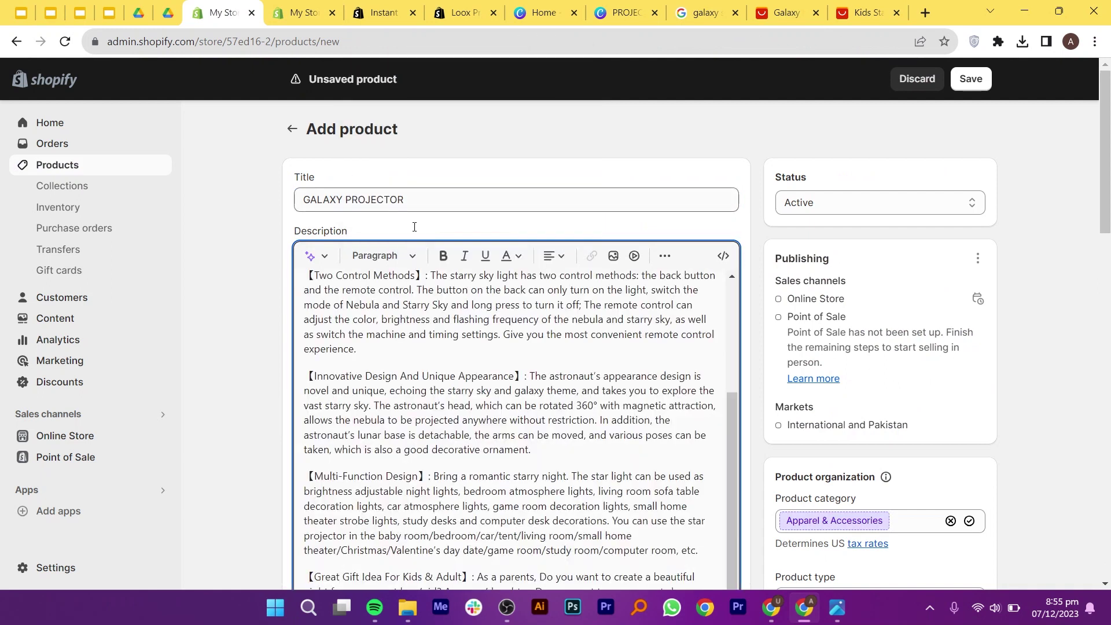
{"action": "scroll", "coordinate": [460, 429], "scroll_direction": "down", "scroll_amount": 1}
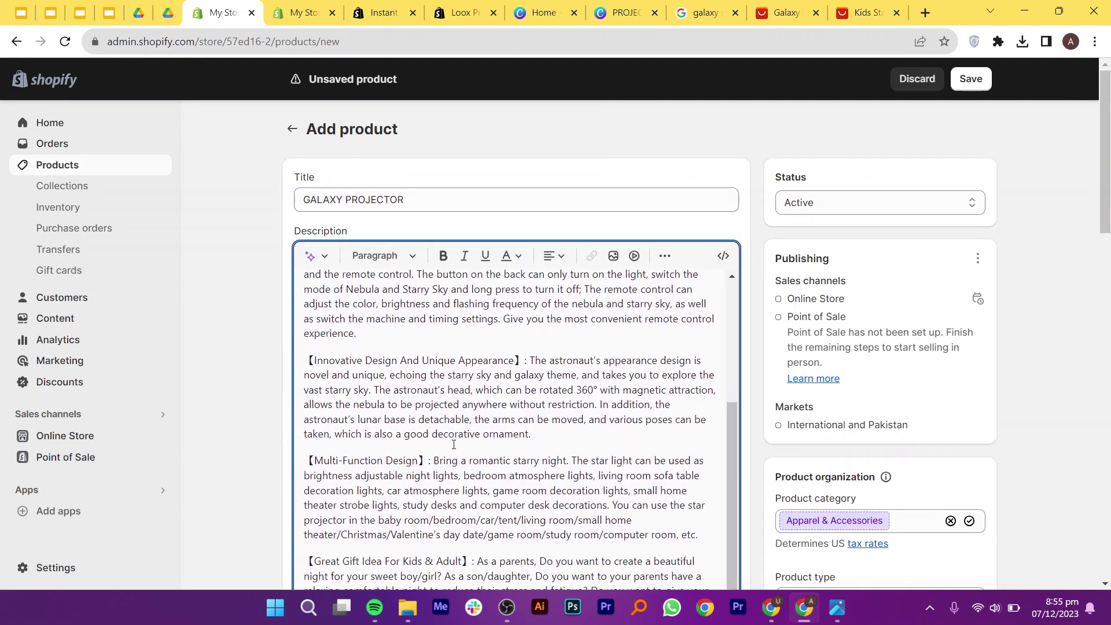
{"action": "scroll", "coordinate": [454, 444], "scroll_direction": "down", "scroll_amount": 5}
{"action": "scroll", "coordinate": [451, 448], "scroll_direction": "up", "scroll_amount": 5}
{"action": "left_click", "coordinate": [866, 12]}
Browse the astronaut projector's second, third and fourth product photos on AliExpress.
{"action": "scroll", "coordinate": [317, 412], "scroll_direction": "down", "scroll_amount": 3}
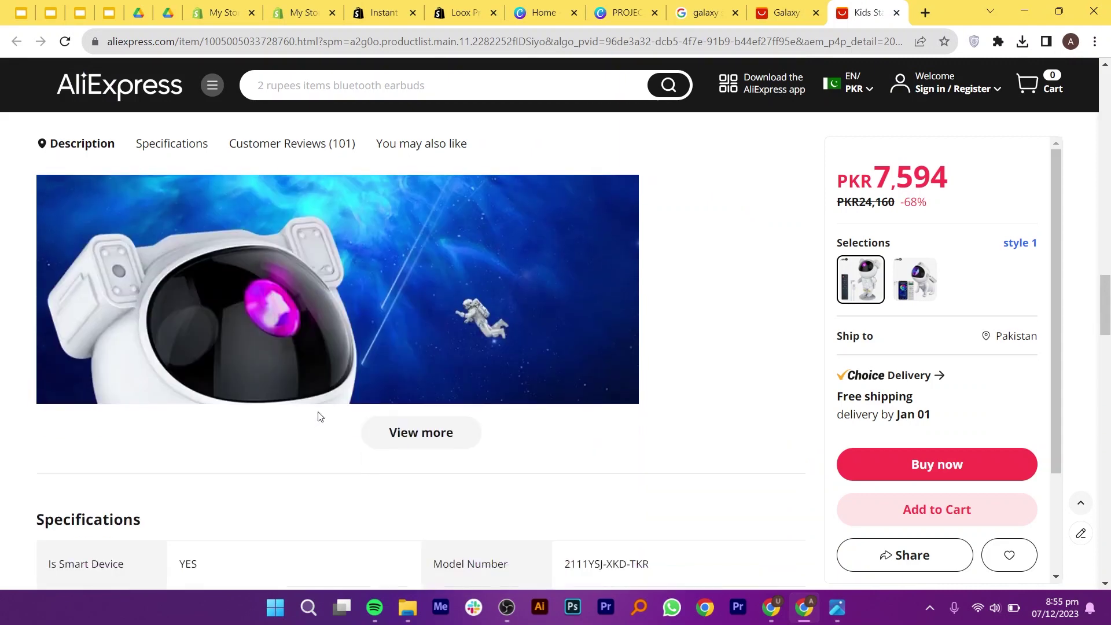
{"action": "scroll", "coordinate": [318, 411], "scroll_direction": "up", "scroll_amount": 5}
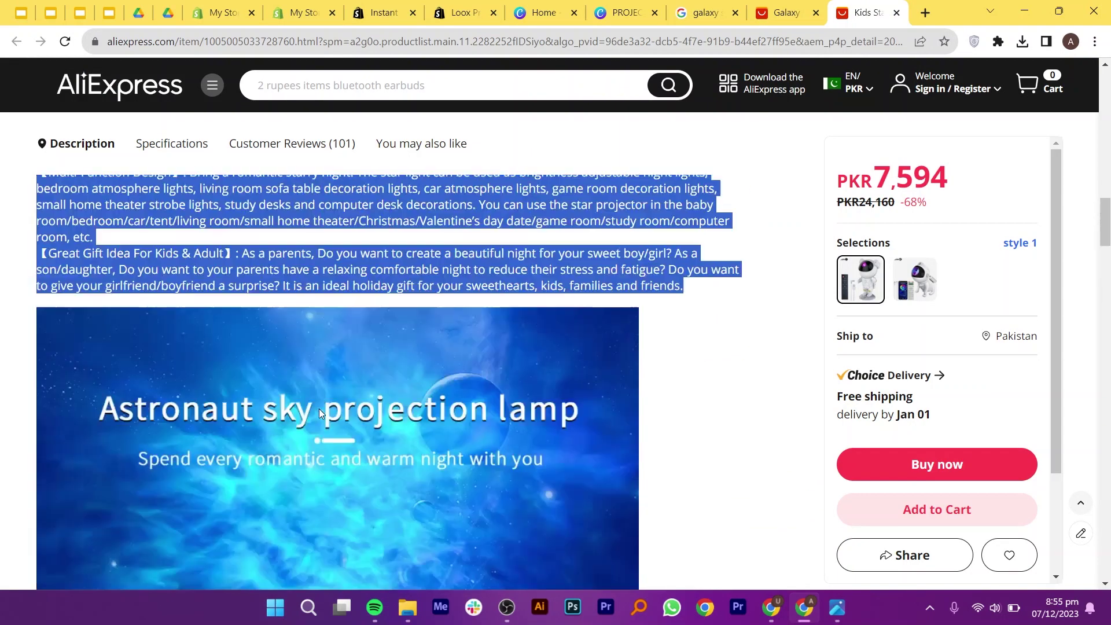
{"action": "scroll", "coordinate": [318, 408], "scroll_direction": "up", "scroll_amount": 15}
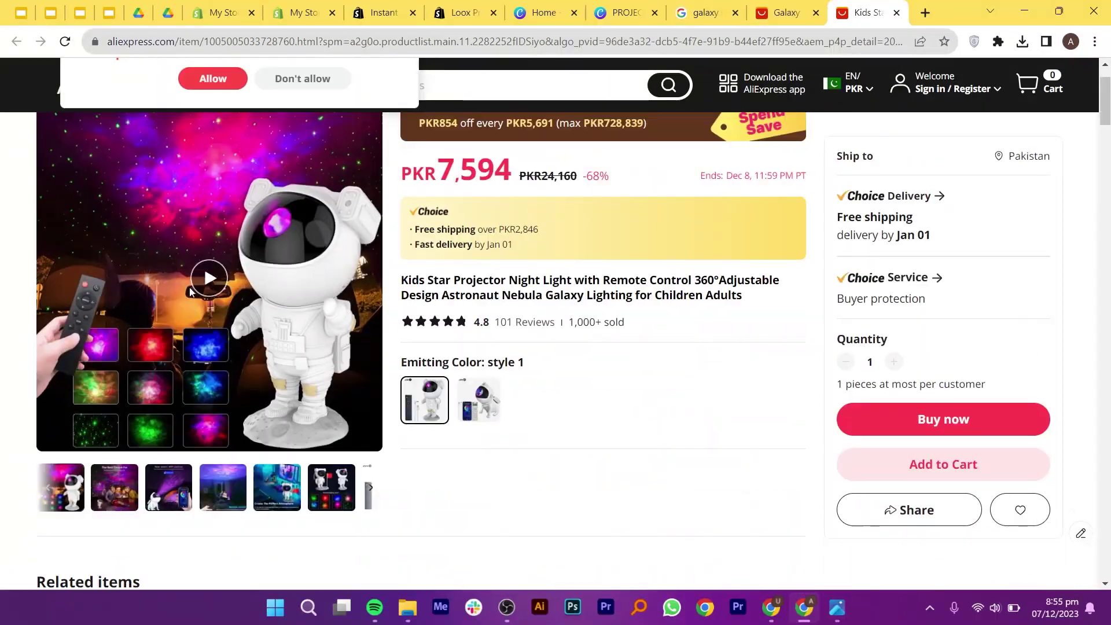
{"action": "left_click", "coordinate": [128, 477]}
{"action": "left_click", "coordinate": [161, 498]}
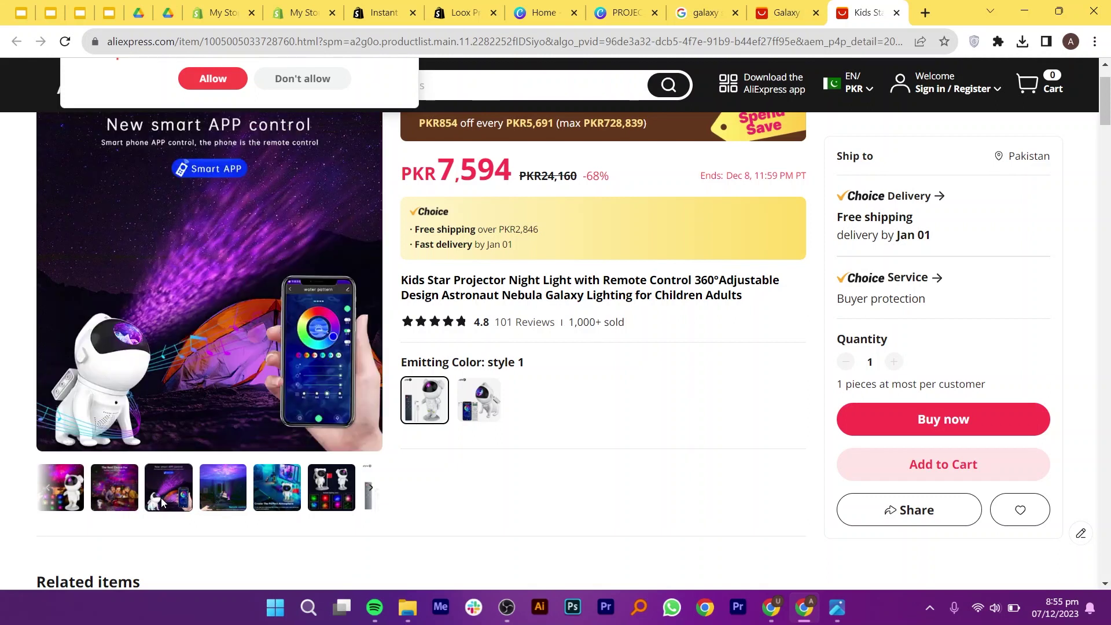
{"action": "left_click", "coordinate": [203, 505]}
Save the AliExpress product page into the Downloads folder.
{"action": "right_click", "coordinate": [201, 197]}
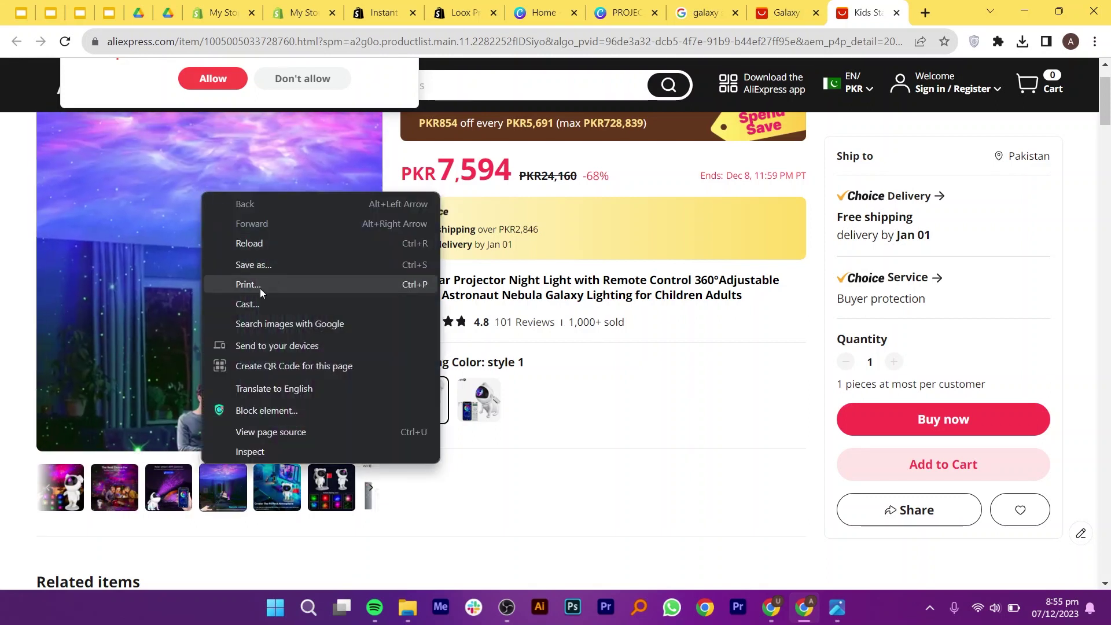
{"action": "right_click", "coordinate": [157, 225]}
{"action": "left_click", "coordinate": [215, 298]}
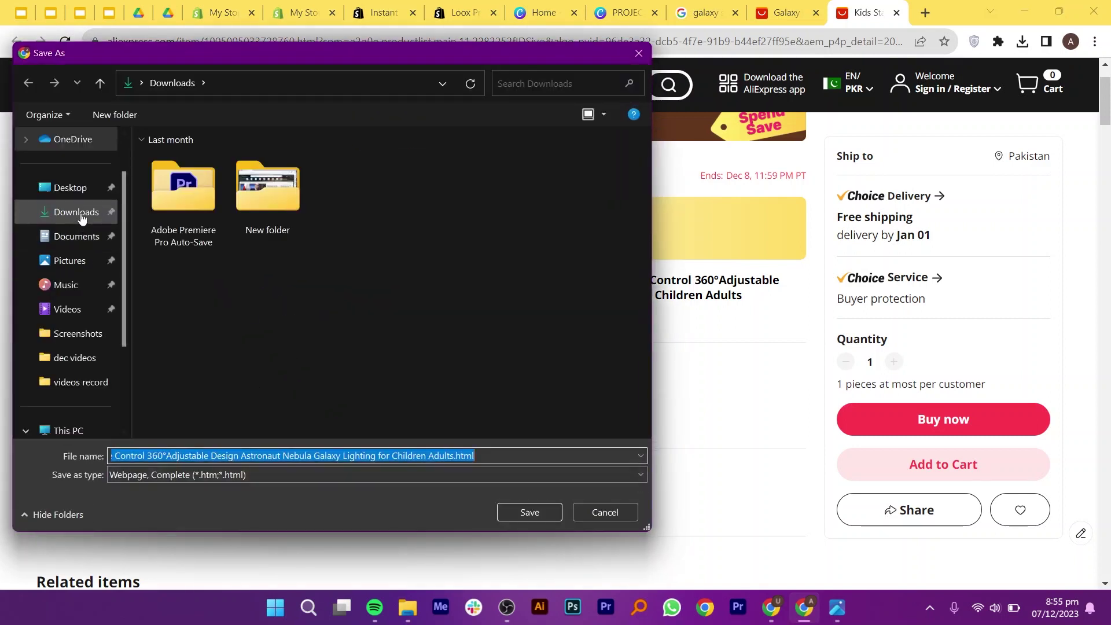
{"action": "left_click", "coordinate": [79, 212]}
{"action": "left_click", "coordinate": [515, 511]}
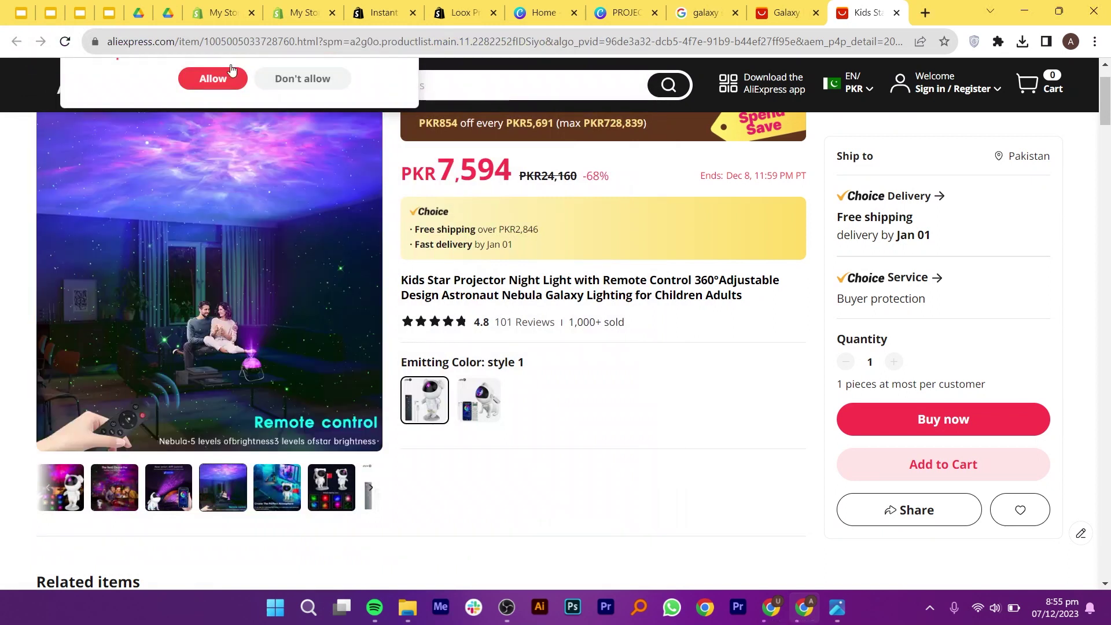
{"action": "left_click", "coordinate": [227, 14]}
Start uploading GALAXY PROJECTOR media, checking the Downloads and then Documents folders for an image.
{"action": "scroll", "coordinate": [397, 150], "scroll_direction": "up", "scroll_amount": 3}
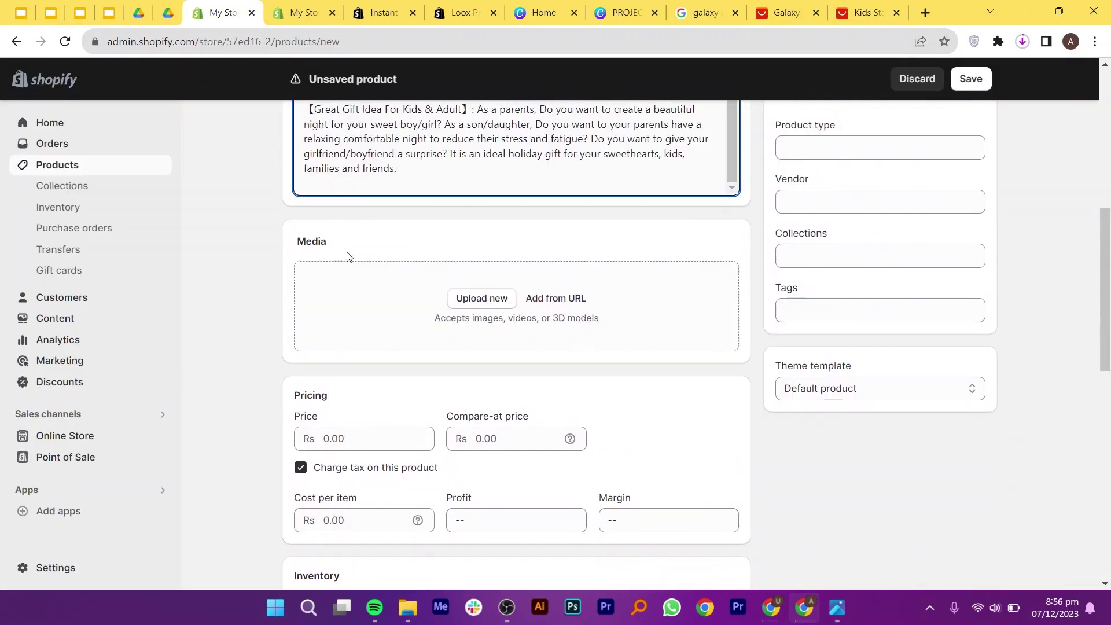
{"action": "left_click", "coordinate": [473, 298]}
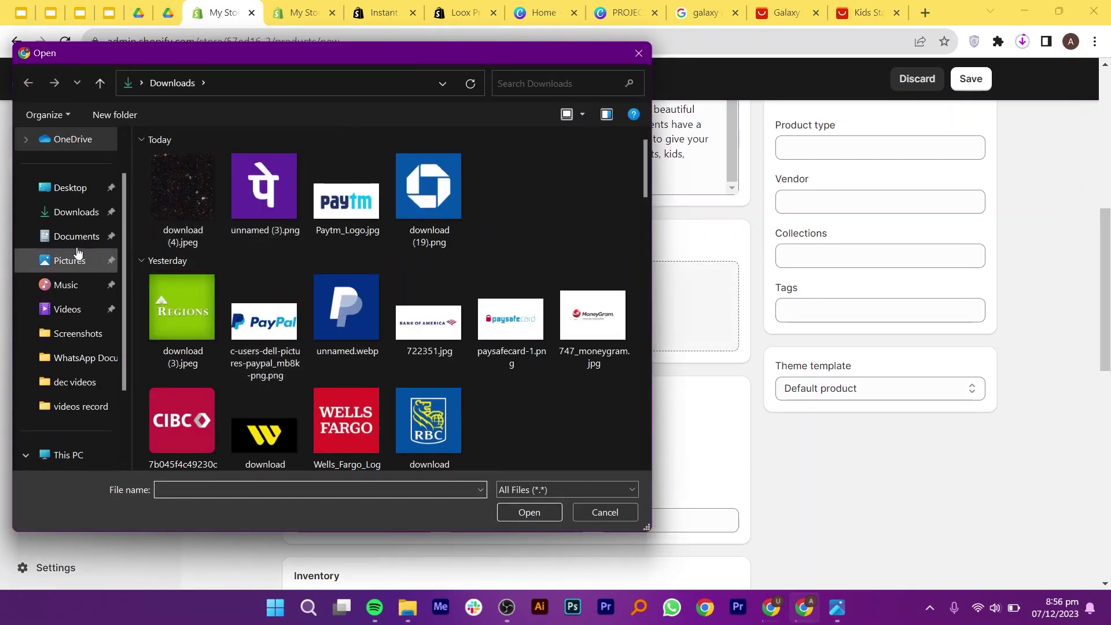
{"action": "left_click", "coordinate": [81, 214]}
{"action": "left_click", "coordinate": [81, 236]}
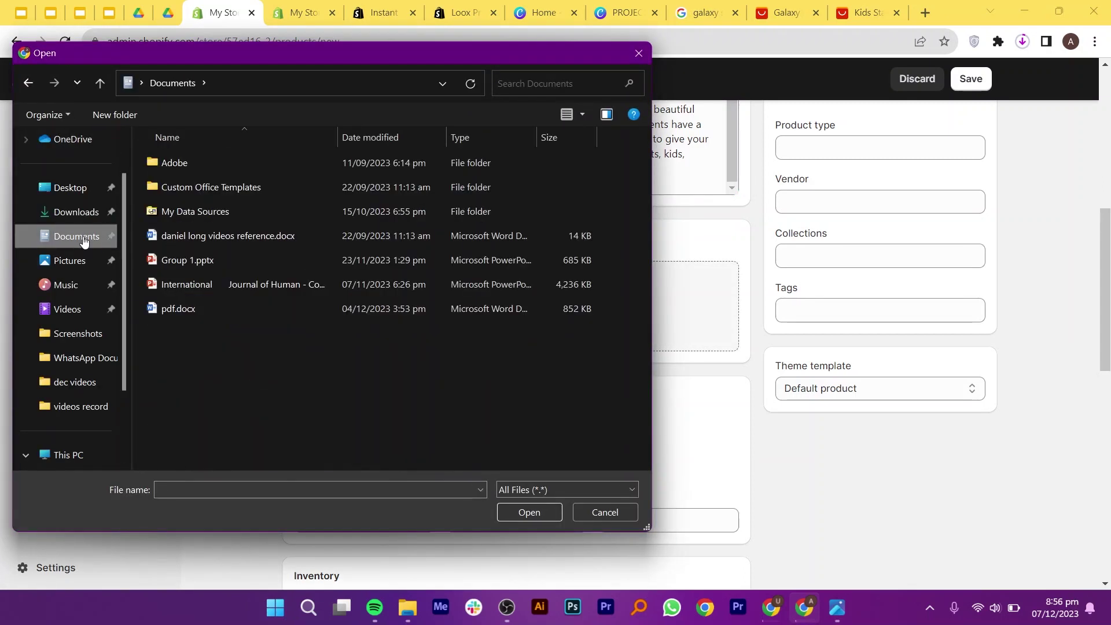
{"action": "key", "text": "ctrl+t"}
Search Google Images for 'galaxy projector light' and save the Ubuy Pakistan starry projector image.
{"action": "type", "text": "galaxy"}
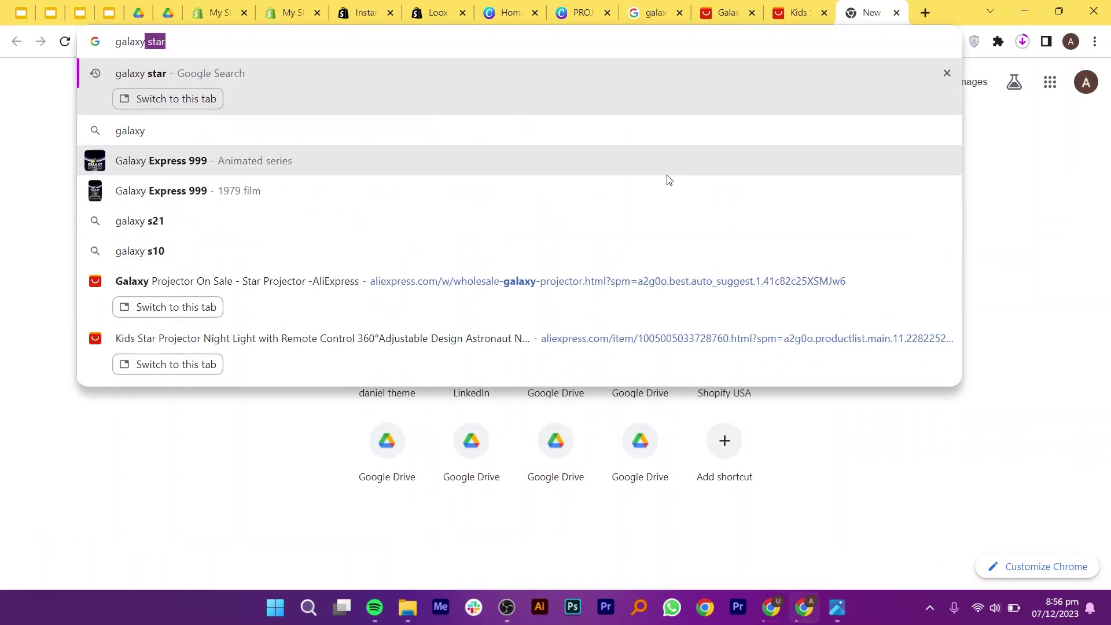
{"action": "type", "text": "project"}
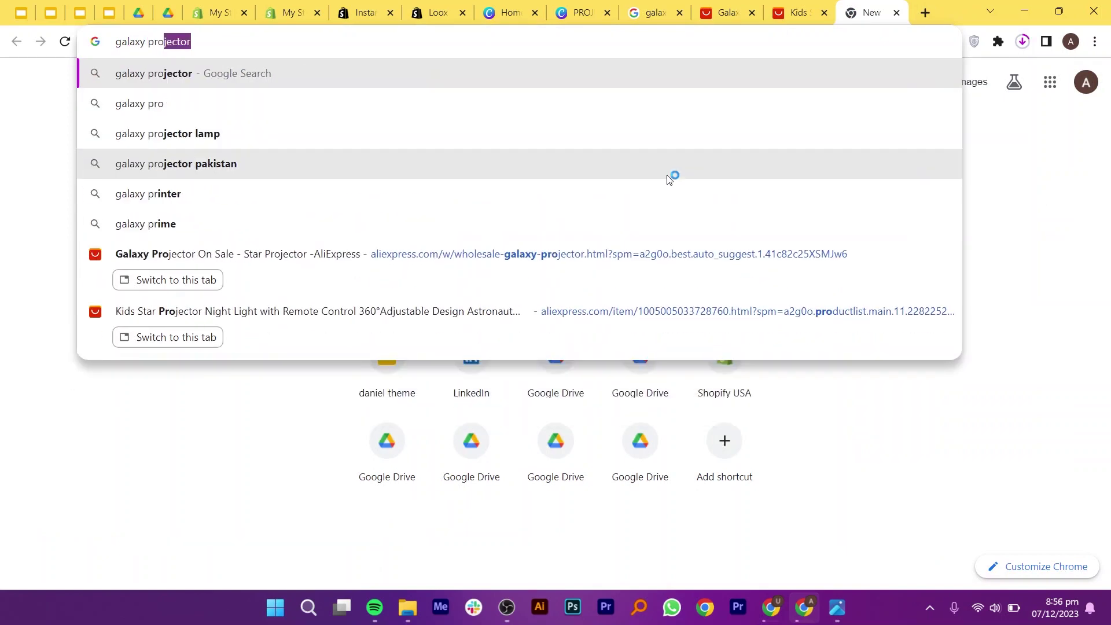
{"action": "left_click", "coordinate": [688, 224]}
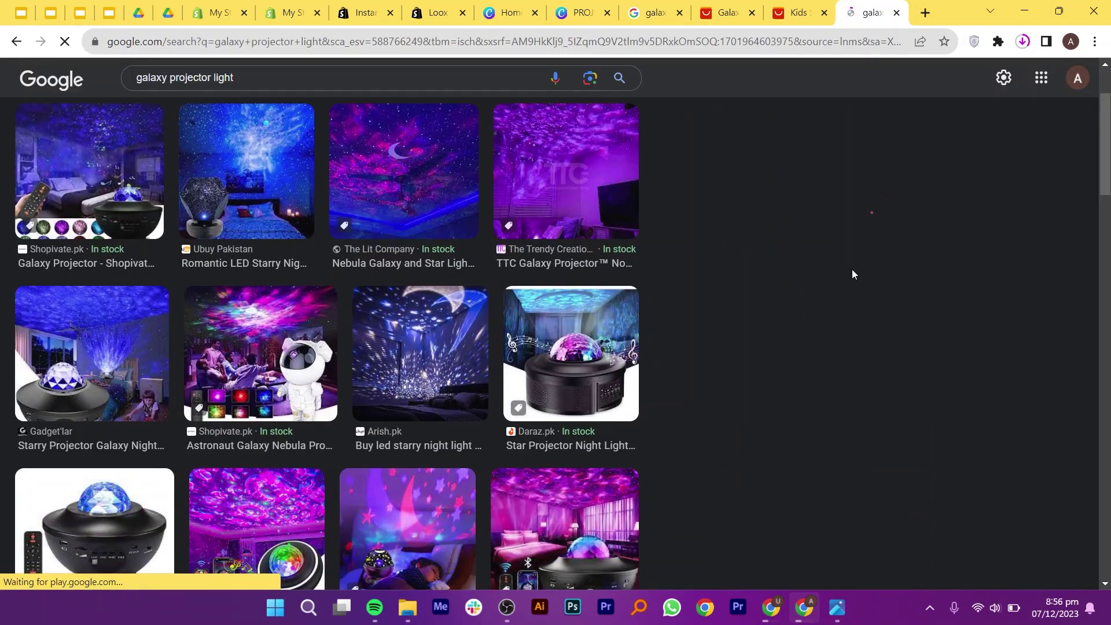
{"action": "left_click", "coordinate": [246, 171]}
{"action": "right_click", "coordinate": [817, 252]}
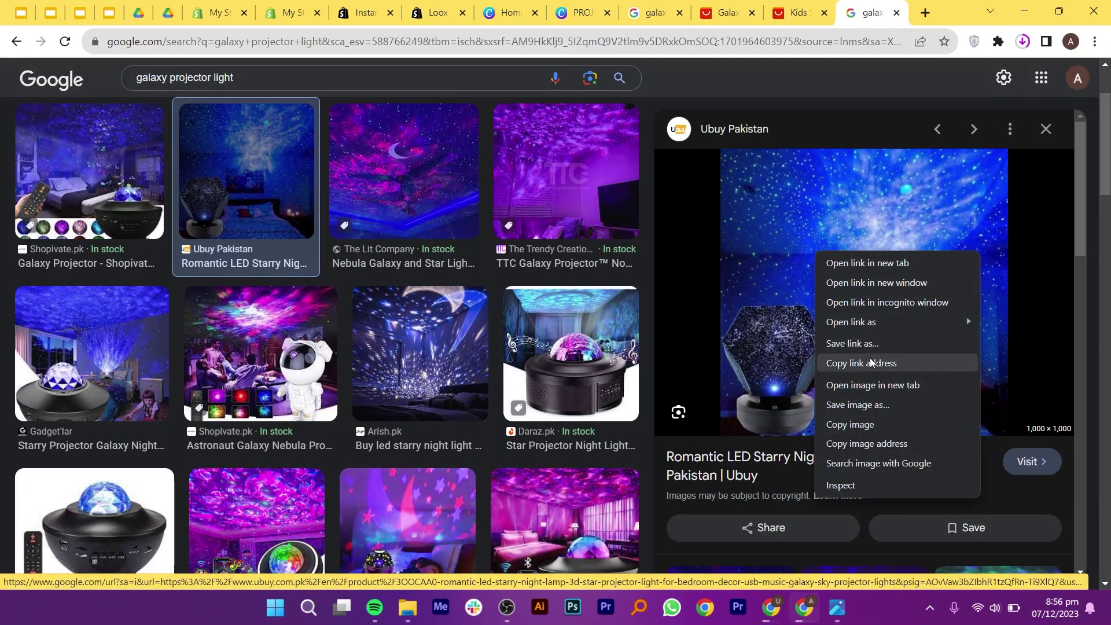
{"action": "left_click", "coordinate": [865, 405]}
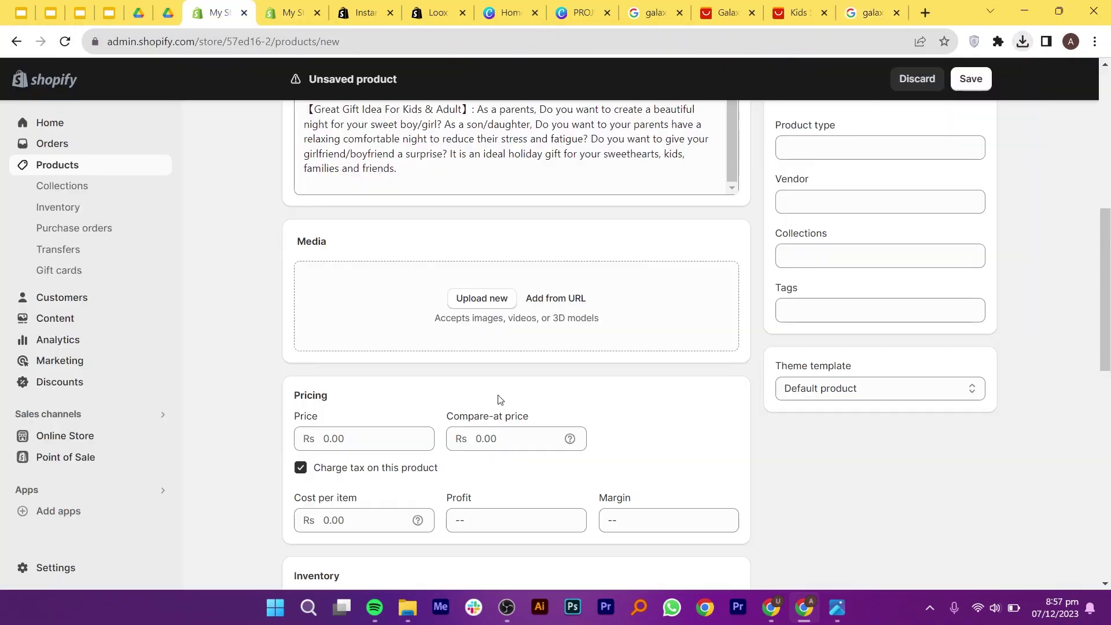
{"action": "left_click", "coordinate": [479, 298]}
Upload the saved galaxy image as media and set price 36.99 with compare-at price 99.99.
{"action": "double_click", "coordinate": [467, 470]}
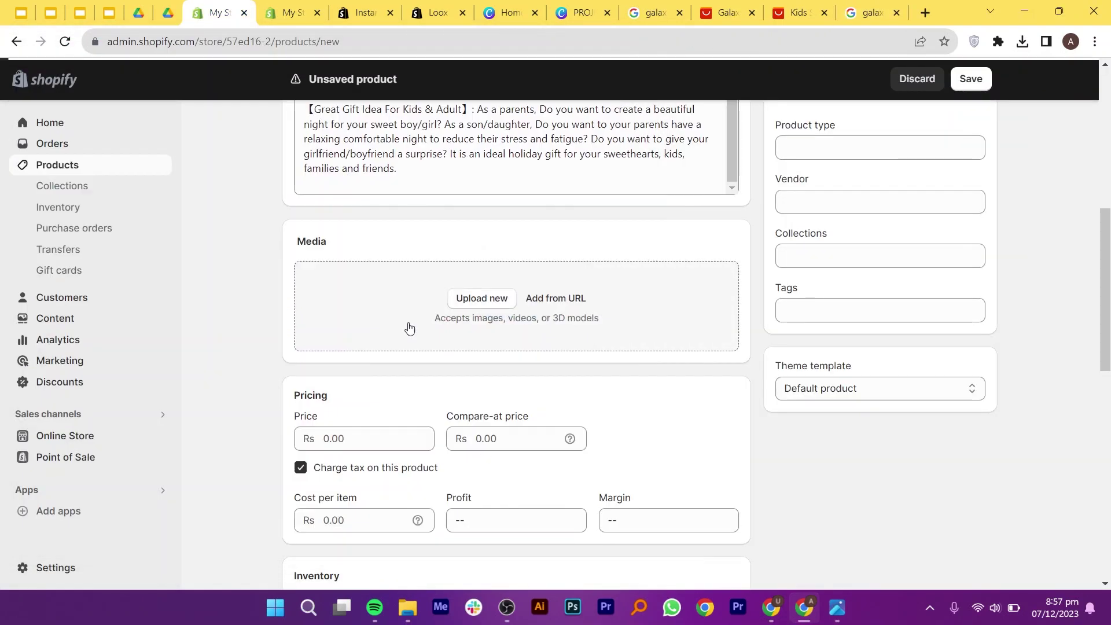
{"action": "scroll", "coordinate": [556, 330], "scroll_direction": "down", "scroll_amount": 5}
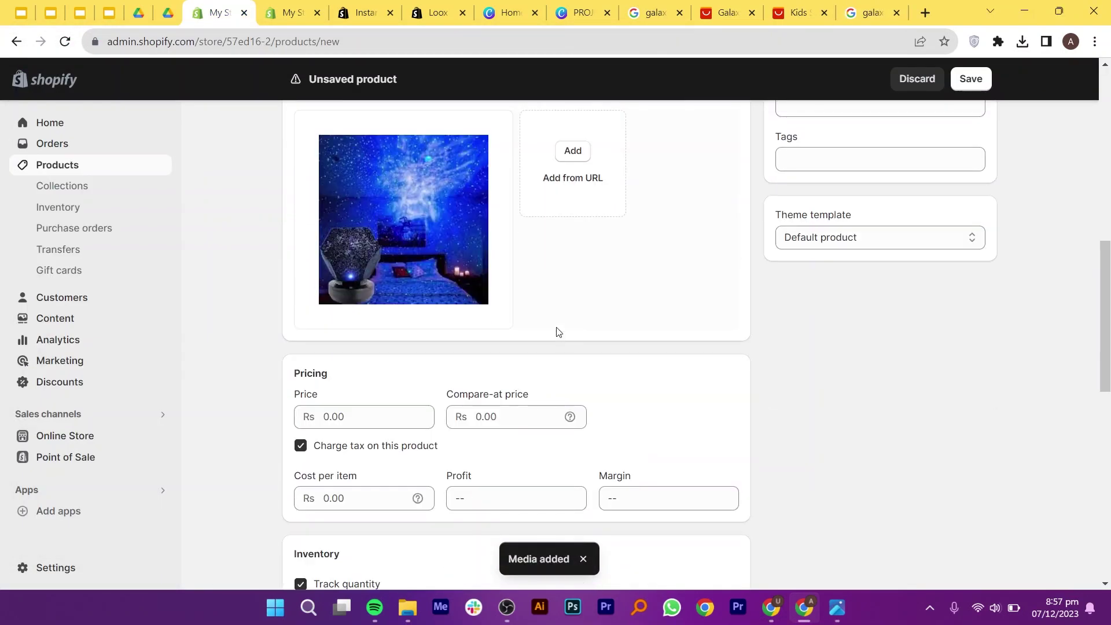
{"action": "left_click", "coordinate": [351, 266]}
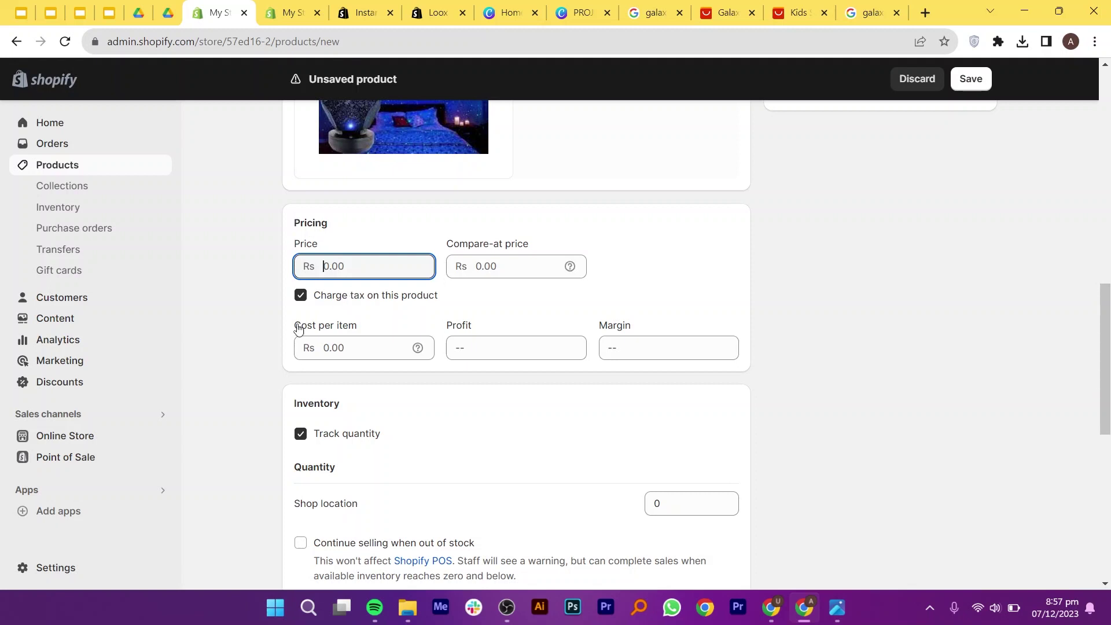
{"action": "type", "text": "36.99"}
{"action": "key", "text": "Tab"}
{"action": "type", "text": "99.99"}
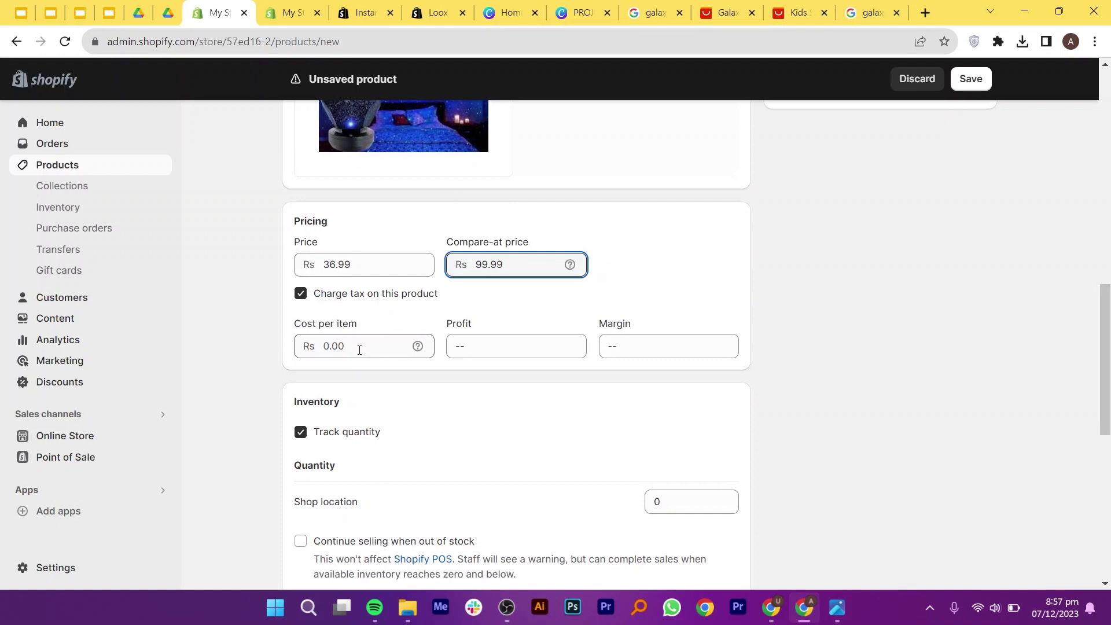
Review the product form and save the GALAXY PROJECTOR listing.
{"action": "scroll", "coordinate": [359, 350], "scroll_direction": "down", "scroll_amount": 1}
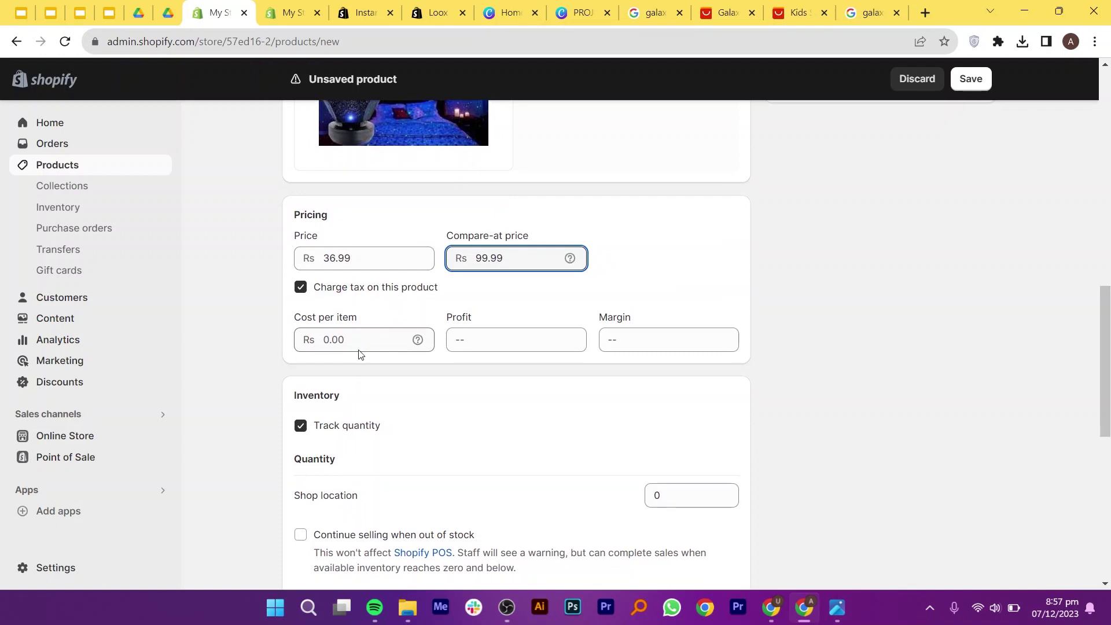
{"action": "scroll", "coordinate": [359, 354], "scroll_direction": "down", "scroll_amount": 8}
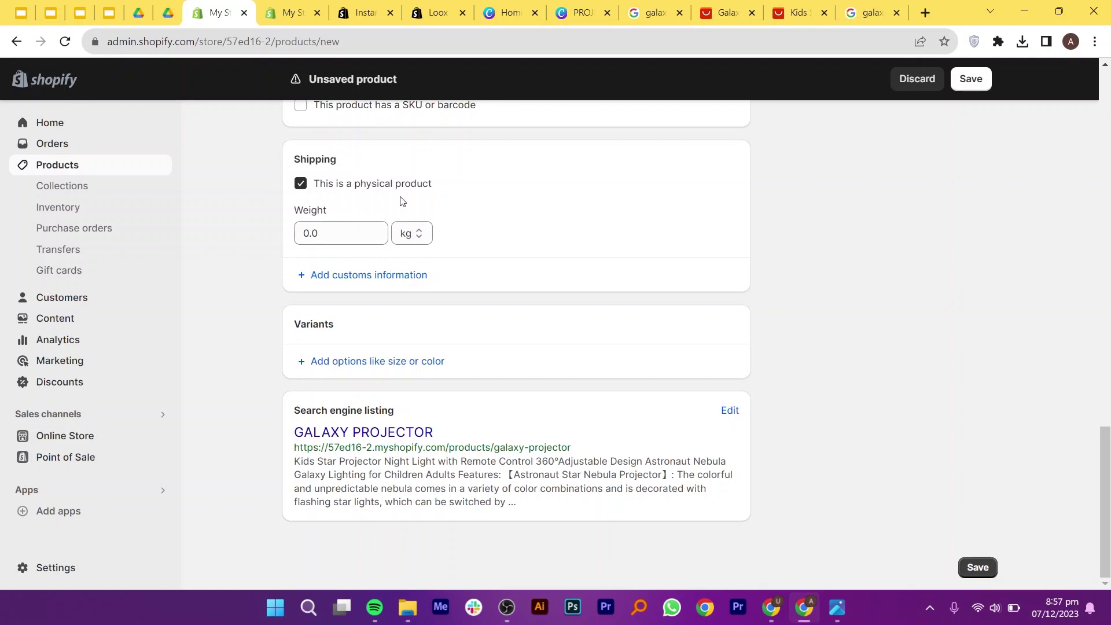
{"action": "scroll", "coordinate": [459, 296], "scroll_direction": "up", "scroll_amount": 10}
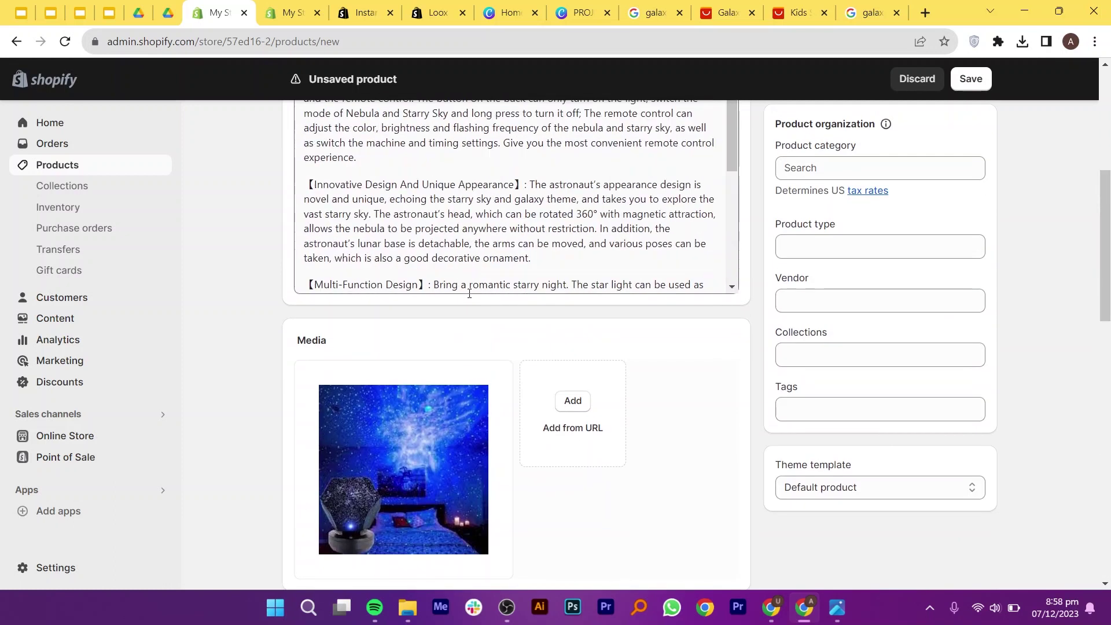
{"action": "scroll", "coordinate": [618, 306], "scroll_direction": "up", "scroll_amount": 6}
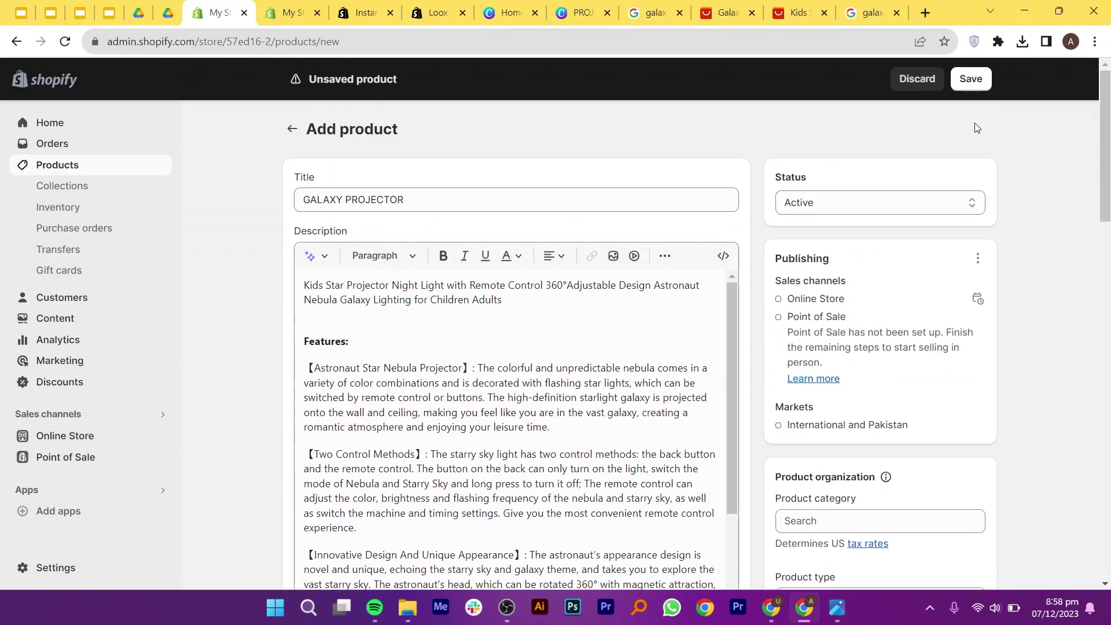
{"action": "left_click", "coordinate": [976, 85]}
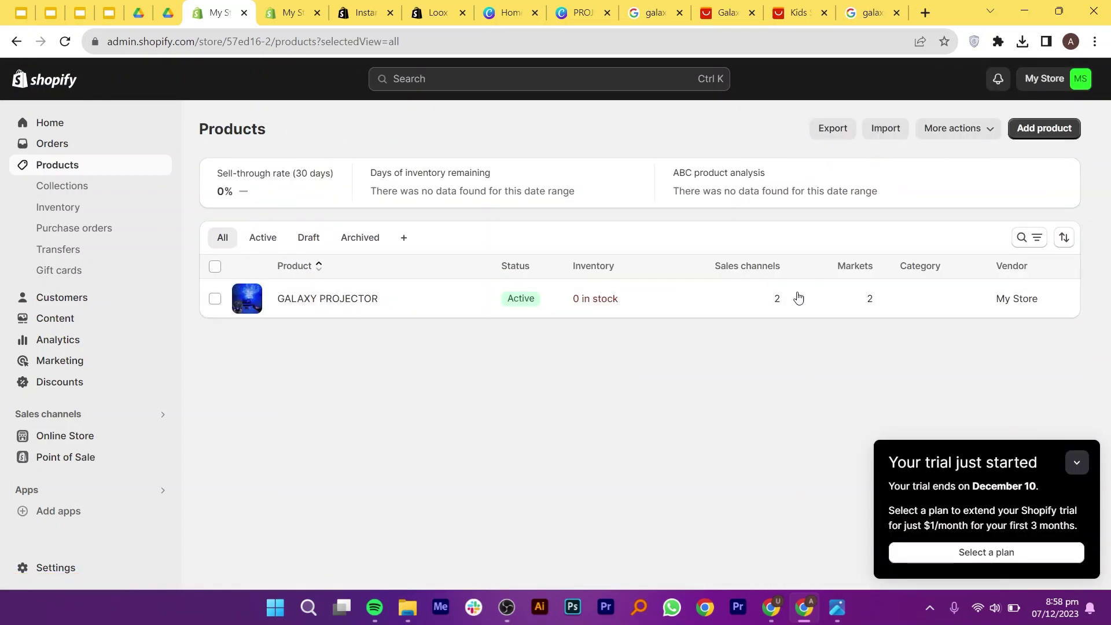
Point the slideshow slide's Shop all button link to the GALAXY PROJECTOR product.
{"action": "left_click", "coordinate": [311, 14]}
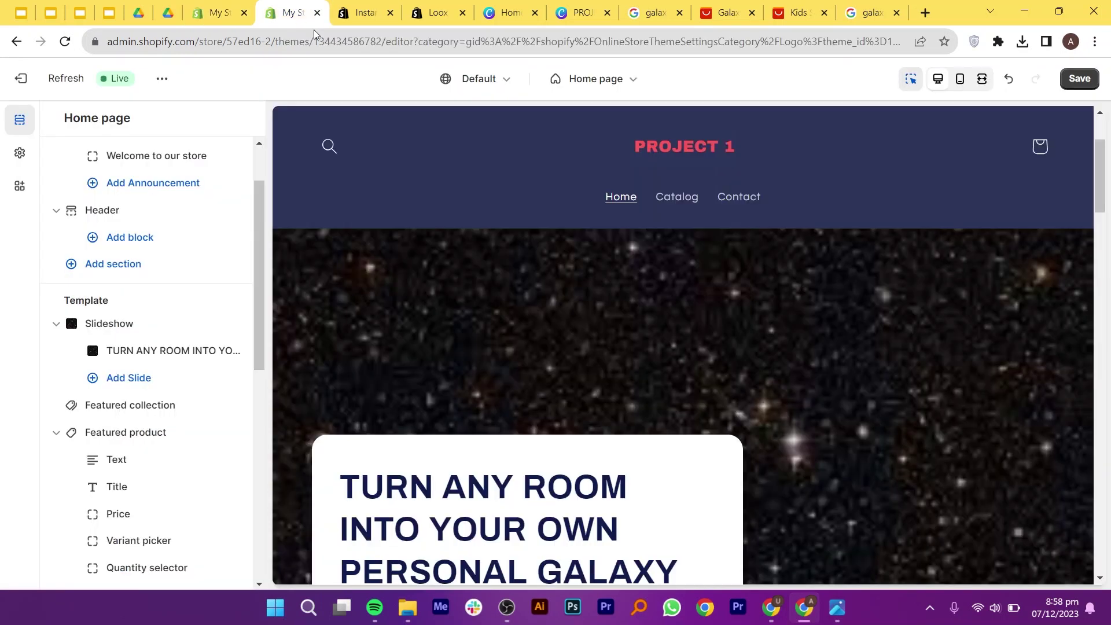
{"action": "left_click", "coordinate": [317, 299]}
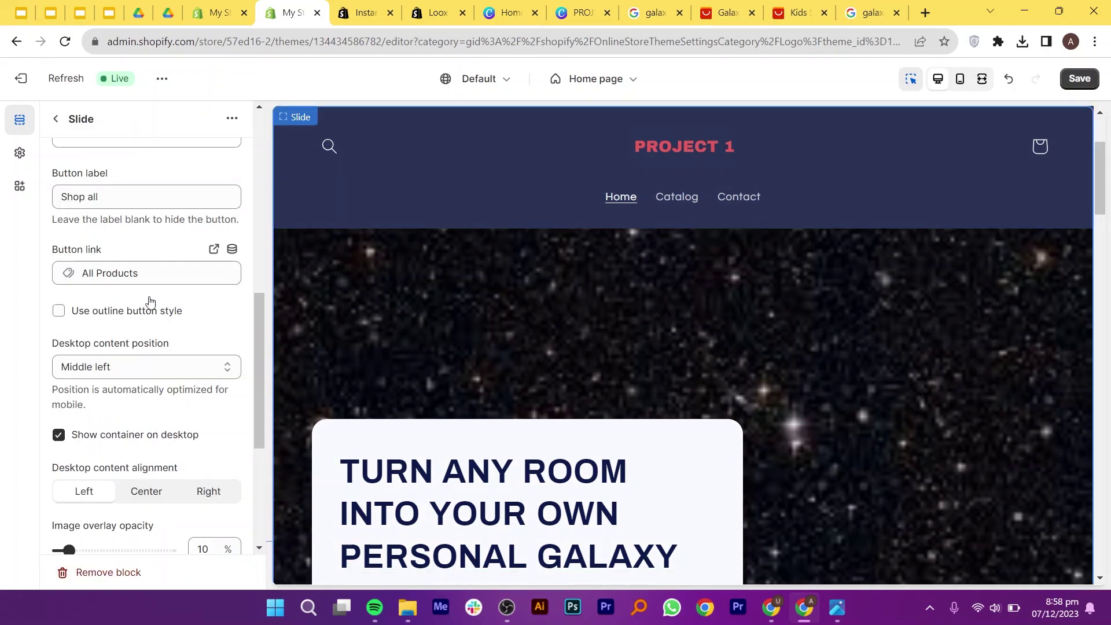
{"action": "left_click", "coordinate": [143, 275]}
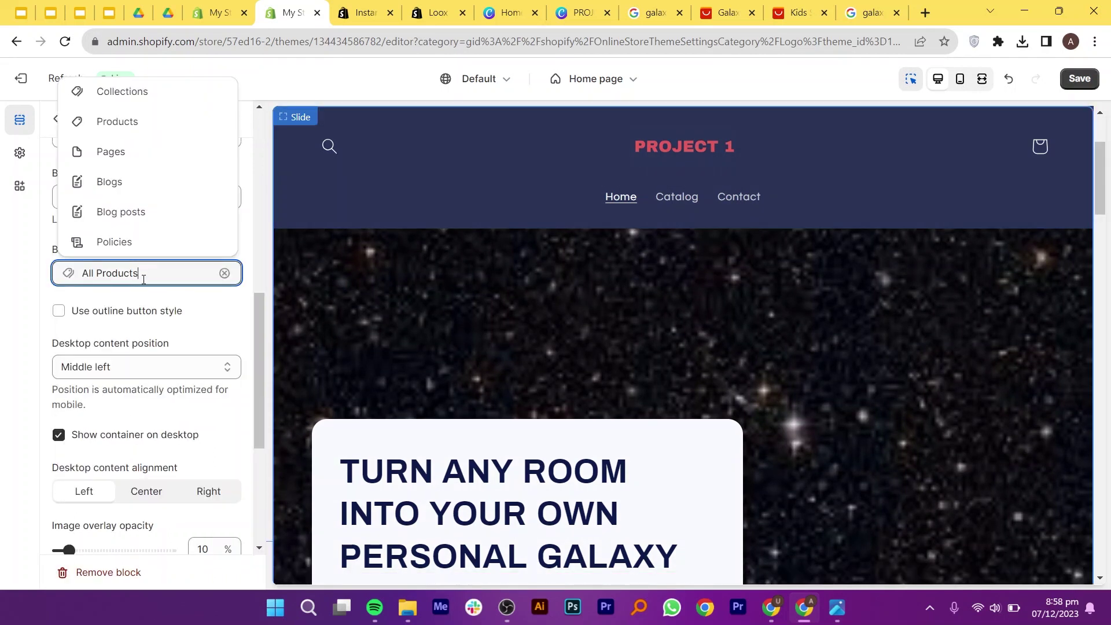
{"action": "left_click", "coordinate": [149, 120]}
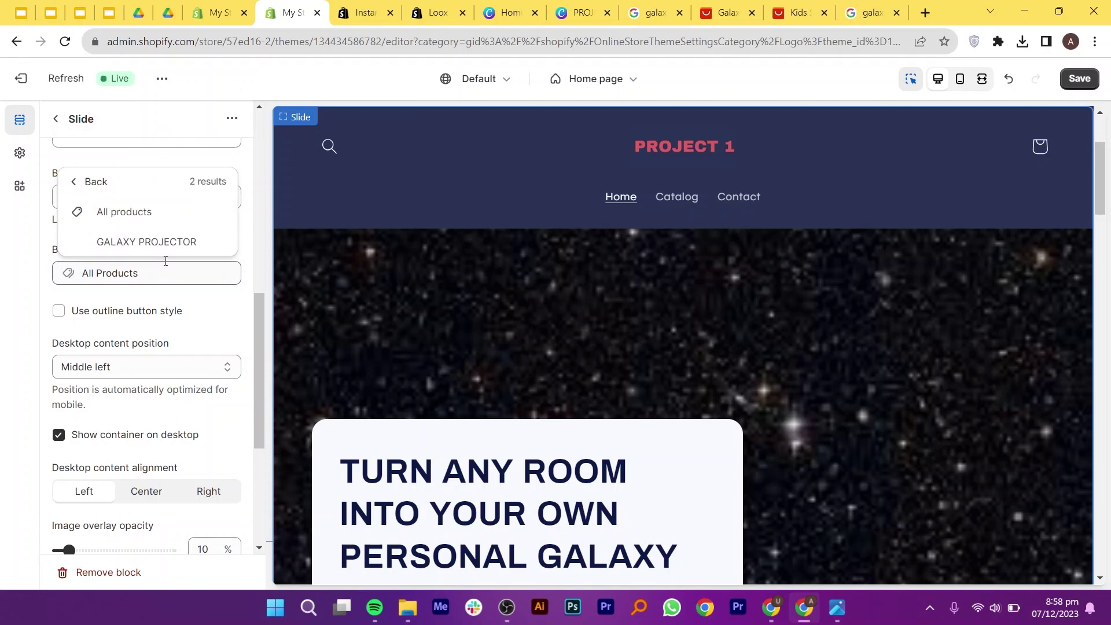
{"action": "left_click", "coordinate": [164, 243]}
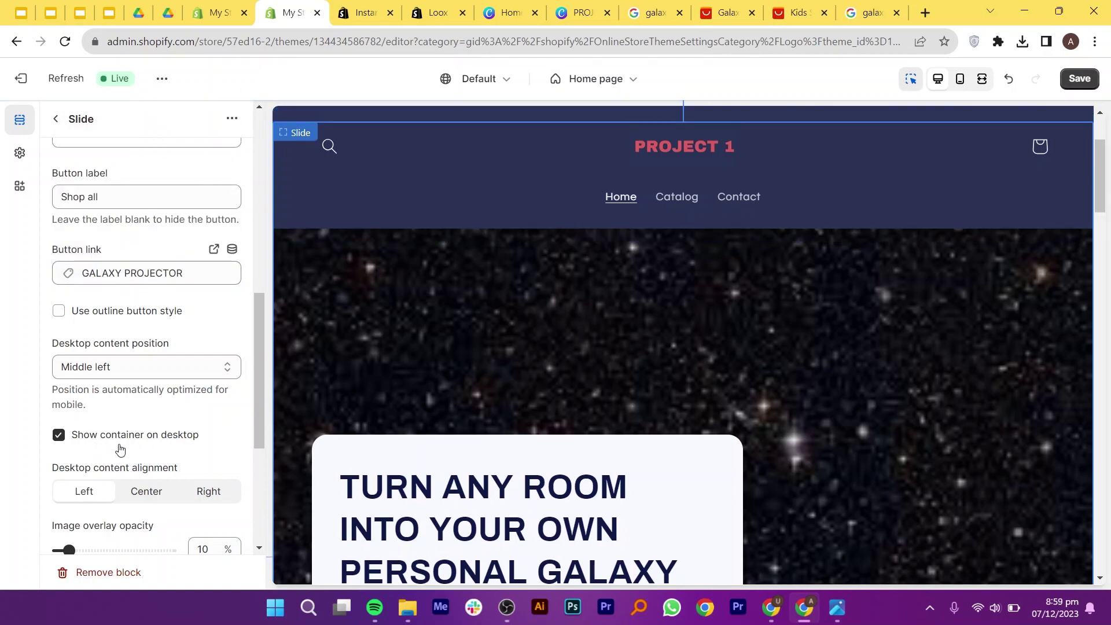
{"action": "scroll", "coordinate": [120, 448], "scroll_direction": "down", "scroll_amount": 3}
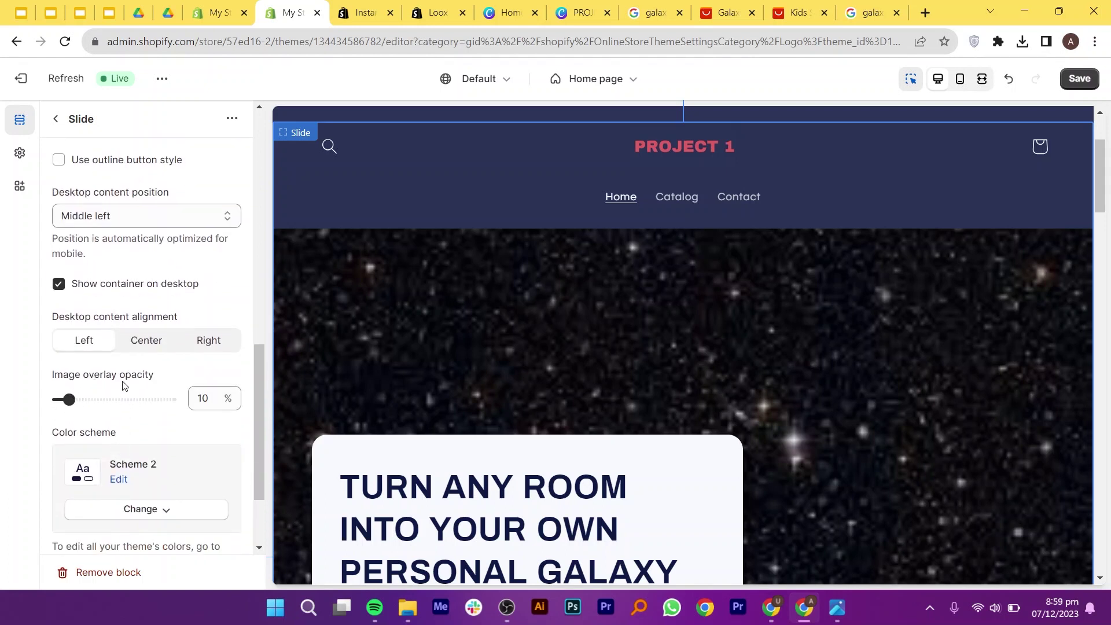
Choose GALAXY PROJECTOR as the home page's Featured product.
{"action": "left_click", "coordinate": [56, 119]}
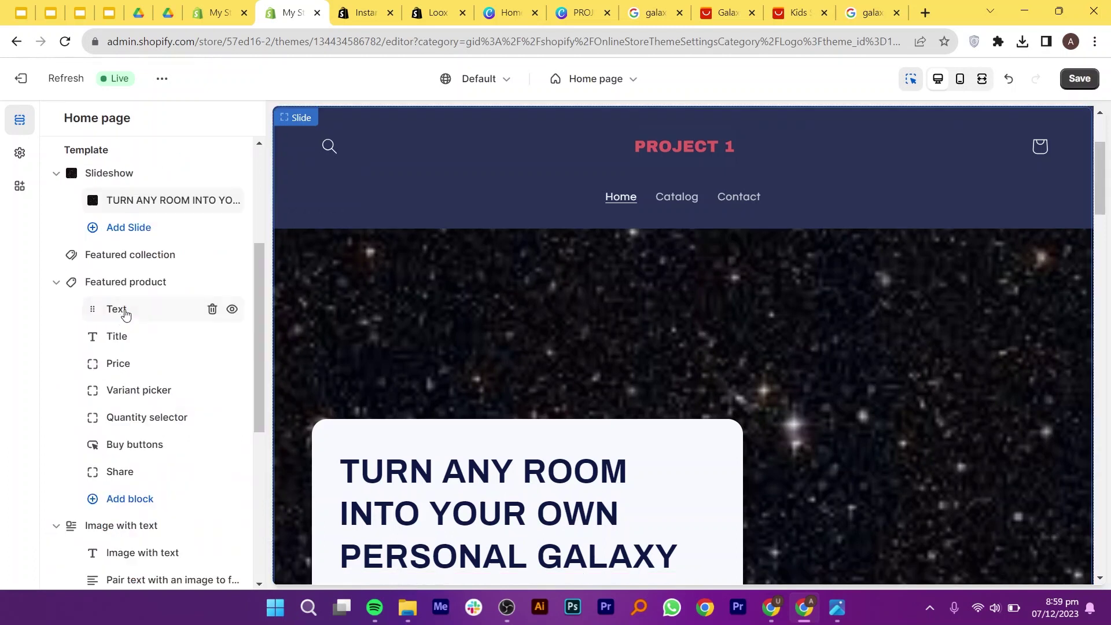
{"action": "left_click", "coordinate": [137, 284]}
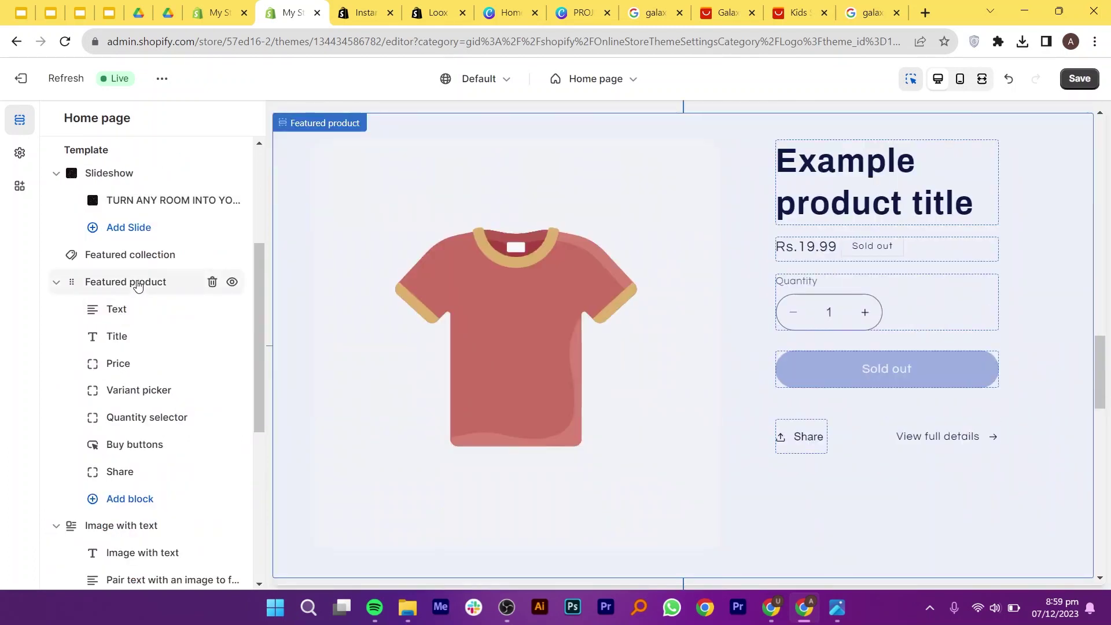
{"action": "left_click", "coordinate": [147, 184]}
{"action": "left_click", "coordinate": [154, 243]}
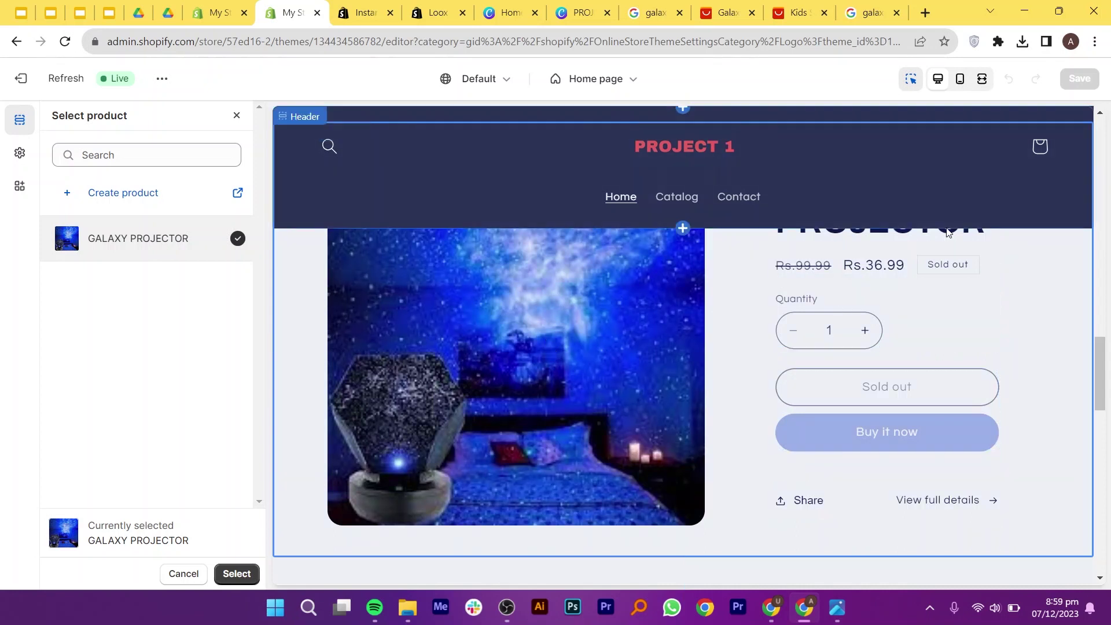
{"action": "scroll", "coordinate": [1029, 294], "scroll_direction": "up", "scroll_amount": 3}
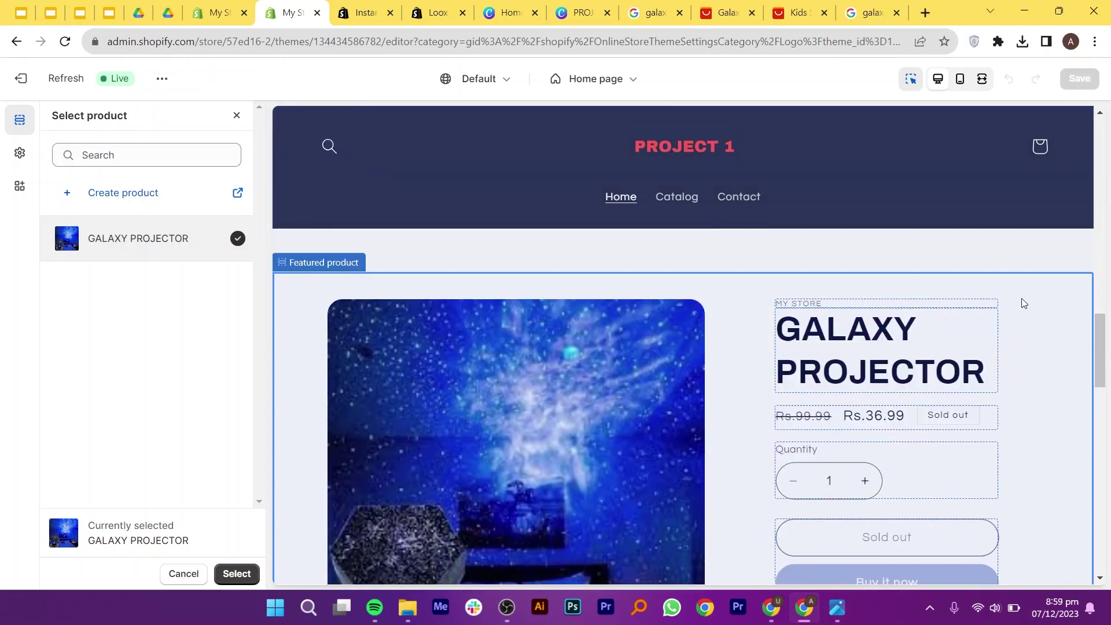
{"action": "scroll", "coordinate": [1021, 301], "scroll_direction": "down", "scroll_amount": 1}
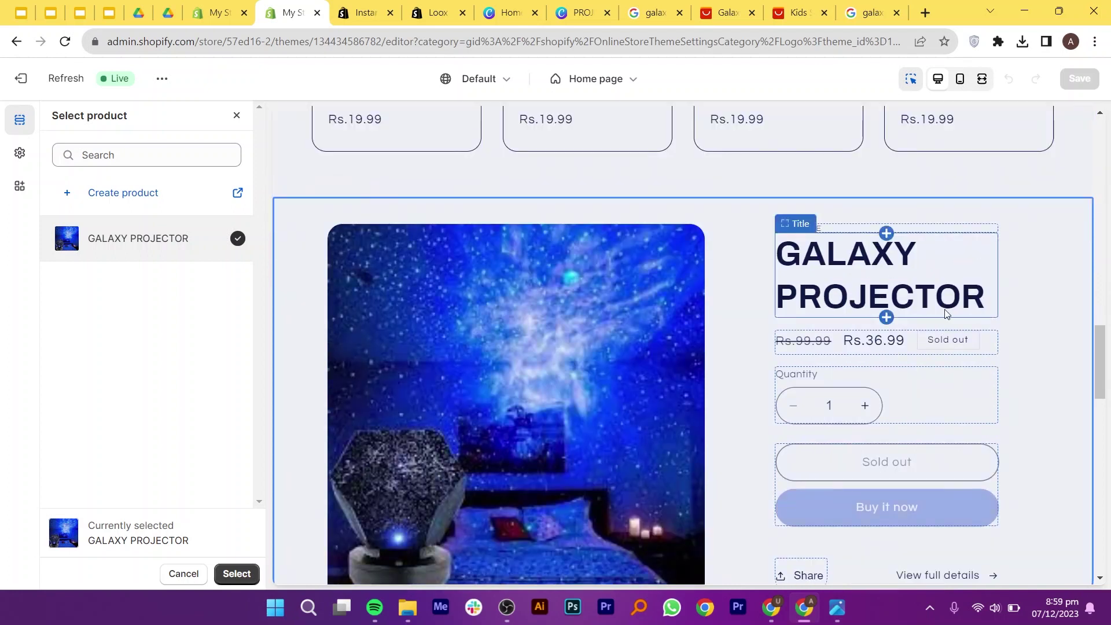
{"action": "left_click", "coordinate": [236, 574]}
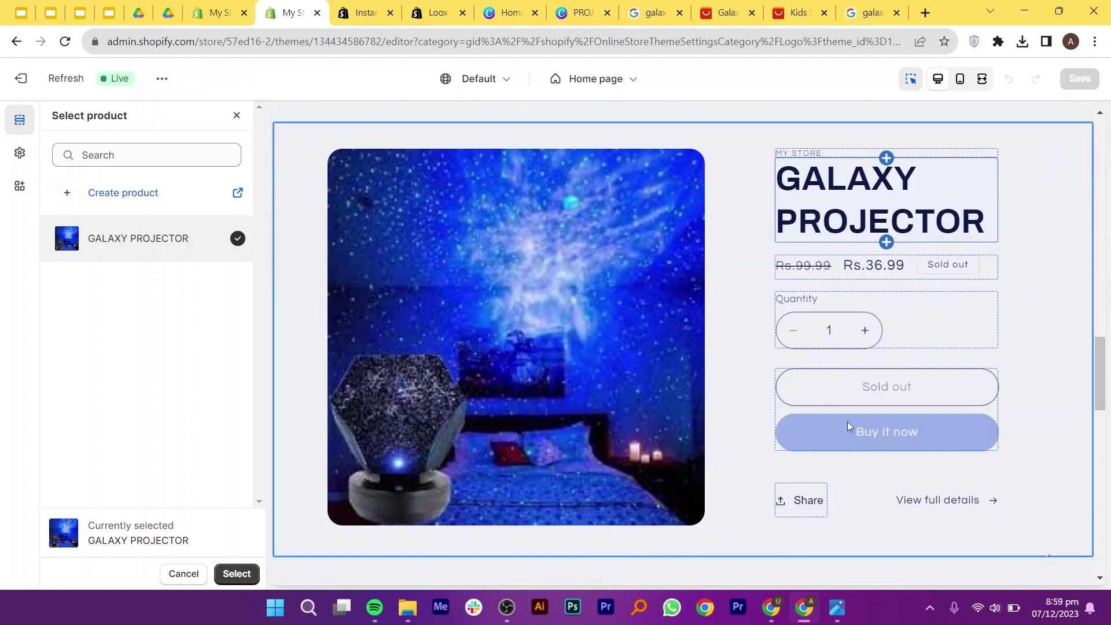
Open the Image with text section and copy the AliExpress product title for its heading.
{"action": "scroll", "coordinate": [132, 416], "scroll_direction": "down", "scroll_amount": 3}
{"action": "left_click", "coordinate": [137, 376]}
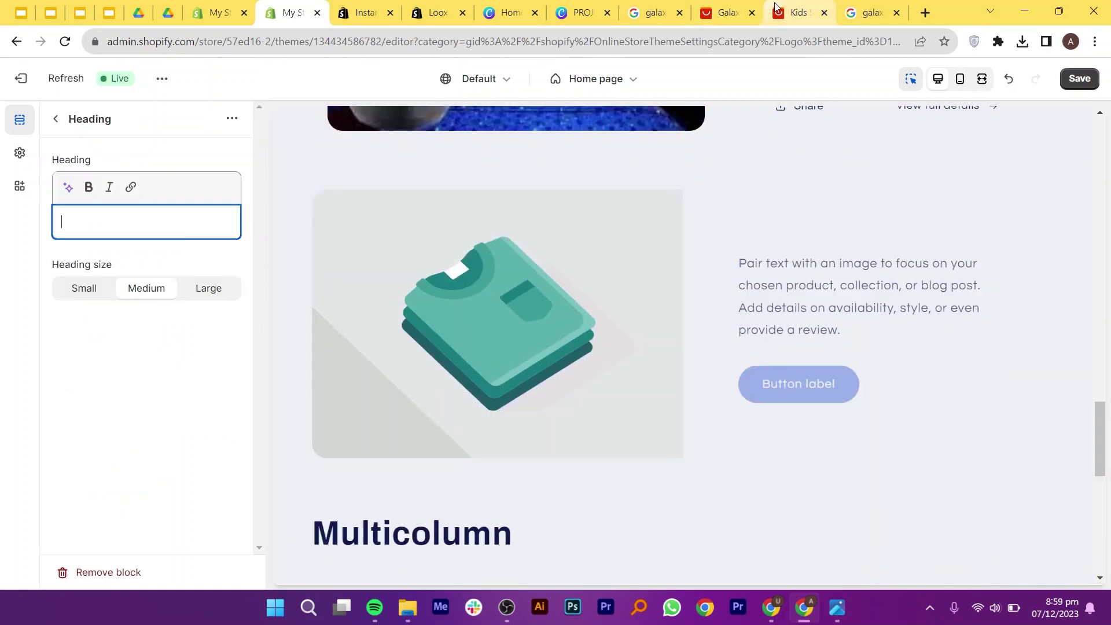
{"action": "left_click", "coordinate": [775, 9]}
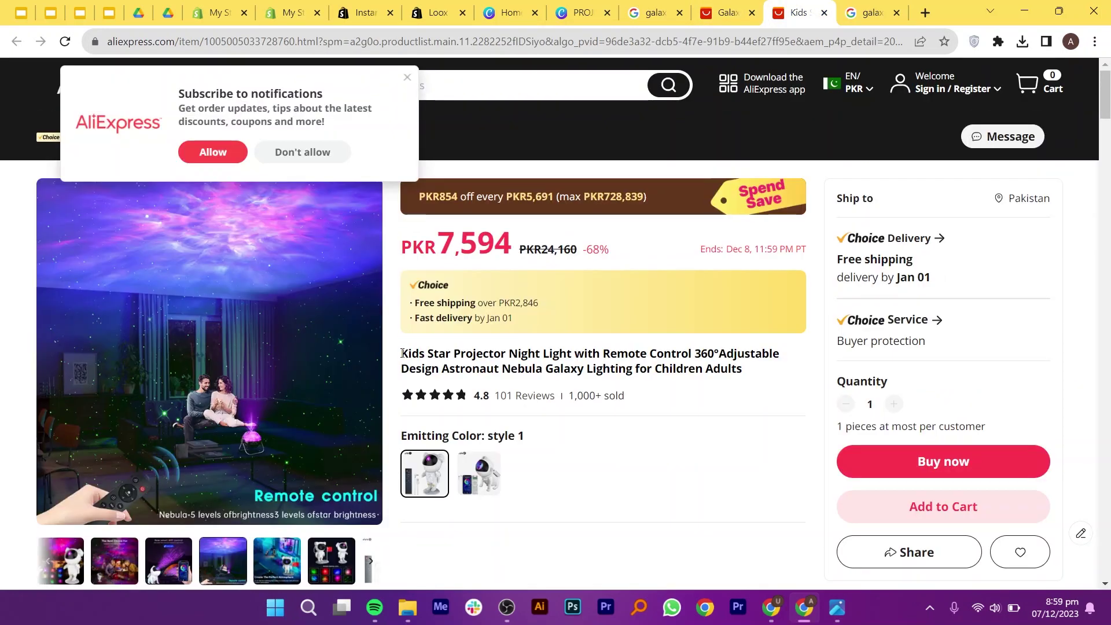
{"action": "left_click_drag", "start_coordinate": [403, 353], "coordinate": [724, 365]}
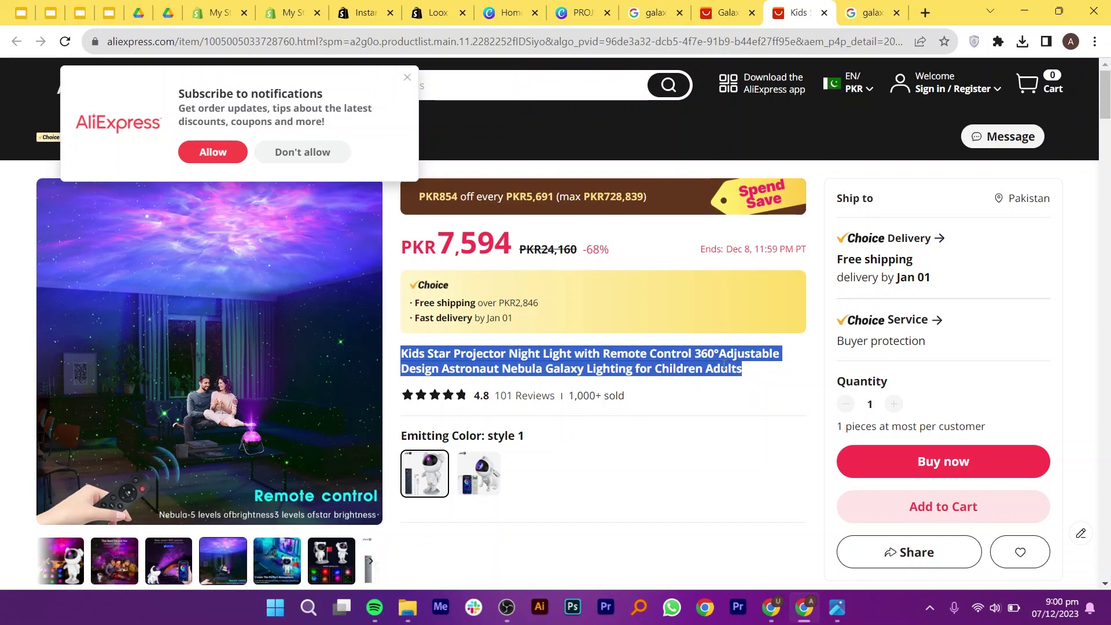
{"action": "left_click", "coordinate": [289, 12]}
Finish the Image with text heading as 'changing colour' and check the sections in the preview.
{"action": "type", "text": "changing c"}
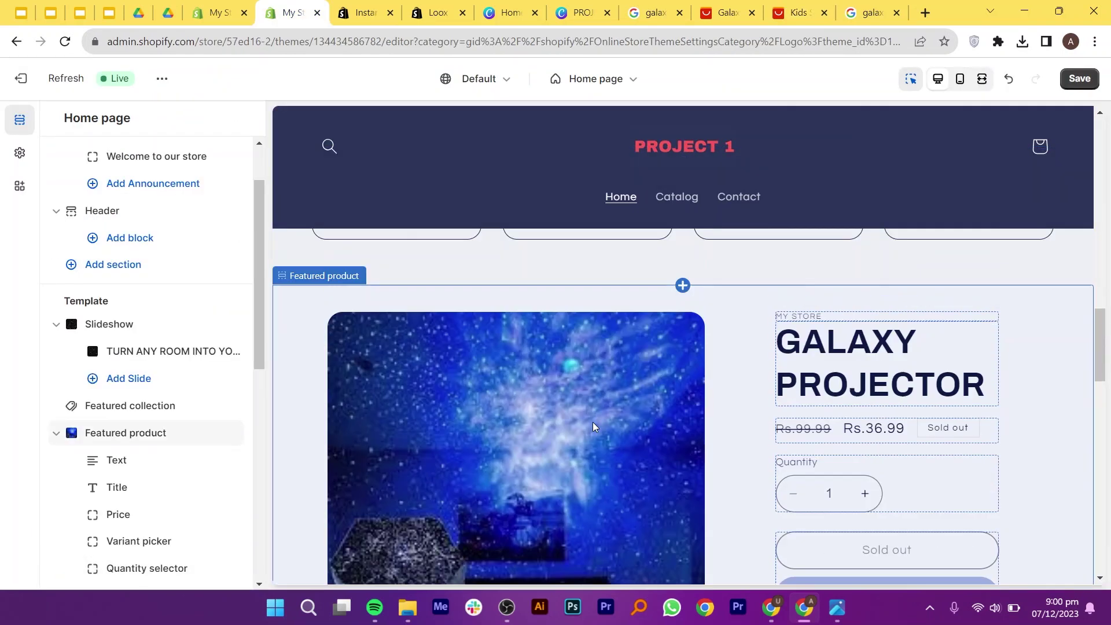
{"action": "scroll", "coordinate": [593, 427], "scroll_direction": "up", "scroll_amount": 1}
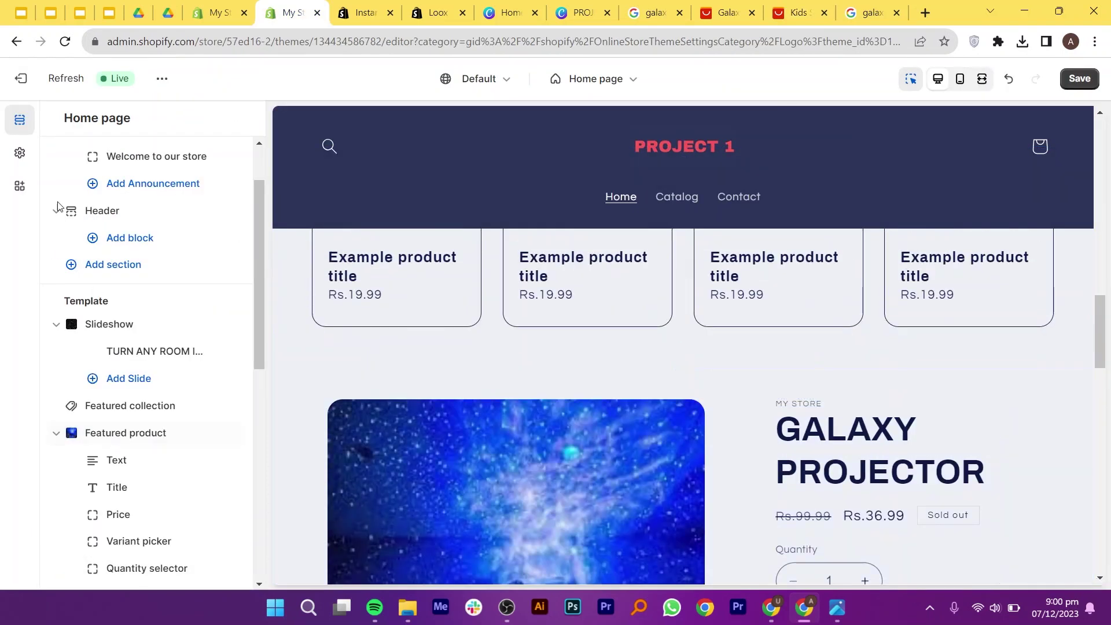
{"action": "scroll", "coordinate": [68, 372], "scroll_direction": "up", "scroll_amount": 1}
{"action": "scroll", "coordinate": [68, 372], "scroll_direction": "up", "scroll_amount": 1}
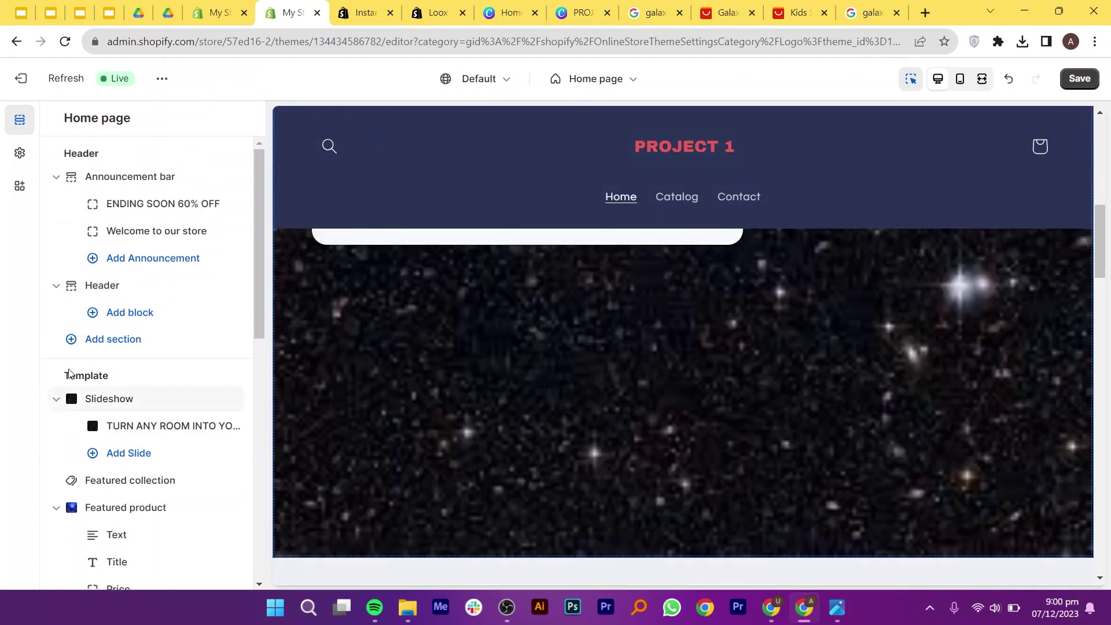
{"action": "scroll", "coordinate": [86, 373], "scroll_direction": "down", "scroll_amount": 6}
{"action": "scroll", "coordinate": [456, 342], "scroll_direction": "down", "scroll_amount": 15}
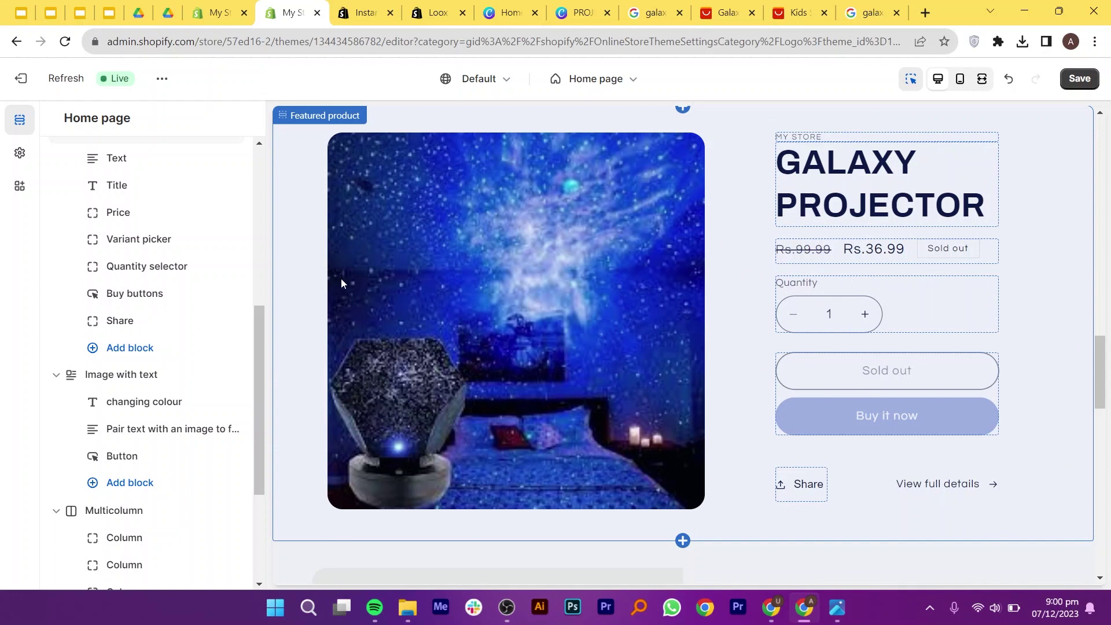
{"action": "scroll", "coordinate": [436, 457], "scroll_direction": "down", "scroll_amount": 3}
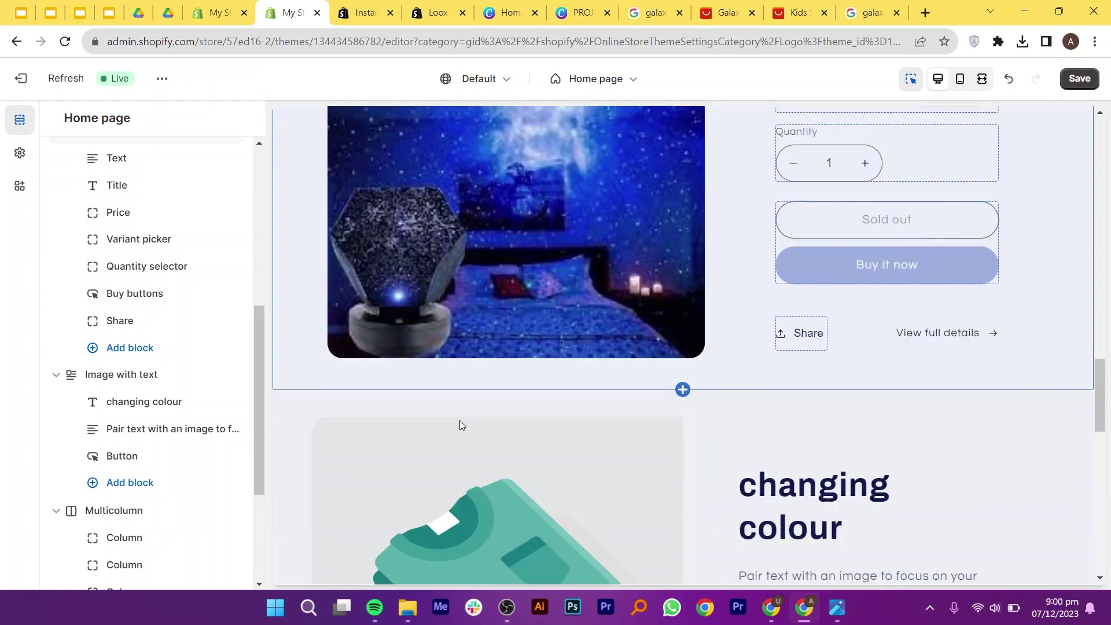
{"action": "scroll", "coordinate": [460, 421], "scroll_direction": "up", "scroll_amount": 4}
{"action": "scroll", "coordinate": [561, 363], "scroll_direction": "down", "scroll_amount": 5}
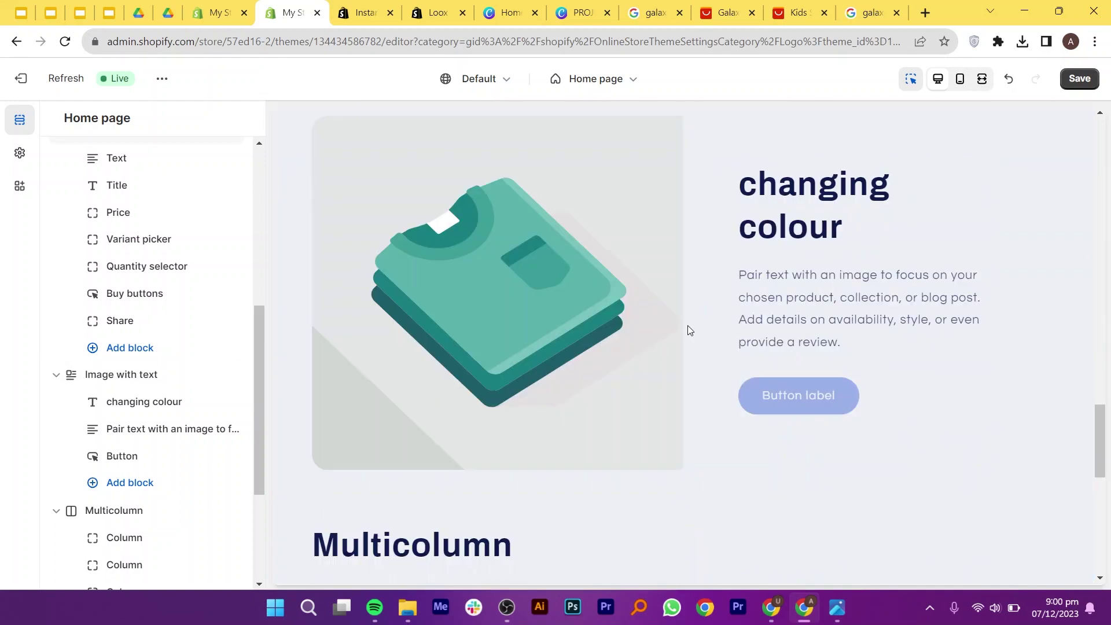
{"action": "scroll", "coordinate": [651, 318], "scroll_direction": "down", "scroll_amount": 7}
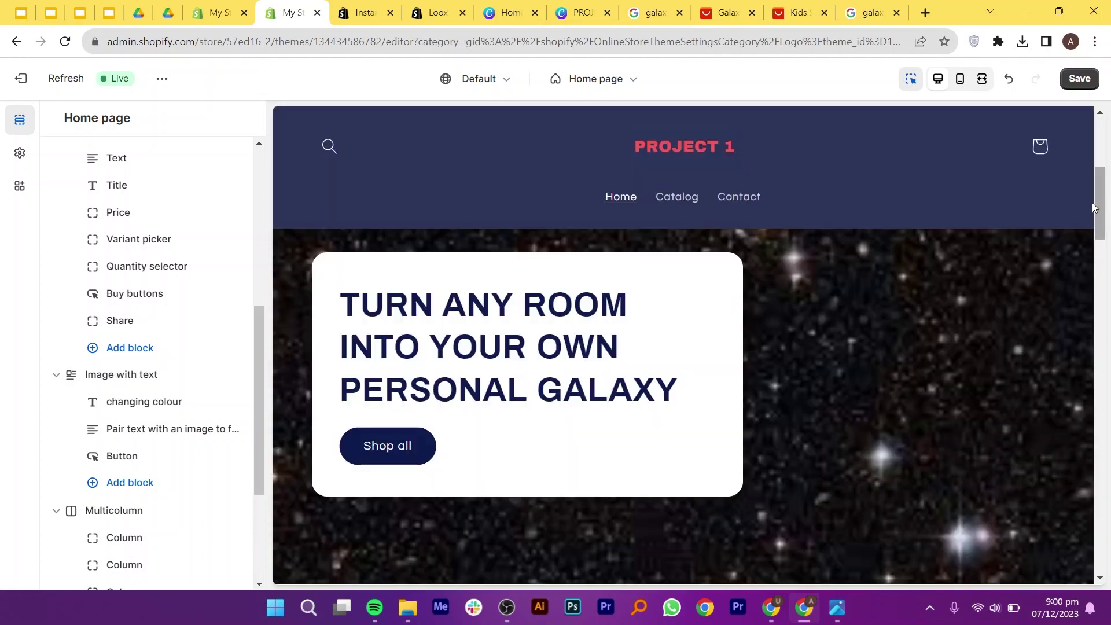
Save the home page and view it in mobile layout, down to the GALAXY PROJECTOR card.
{"action": "left_click", "coordinate": [1079, 80]}
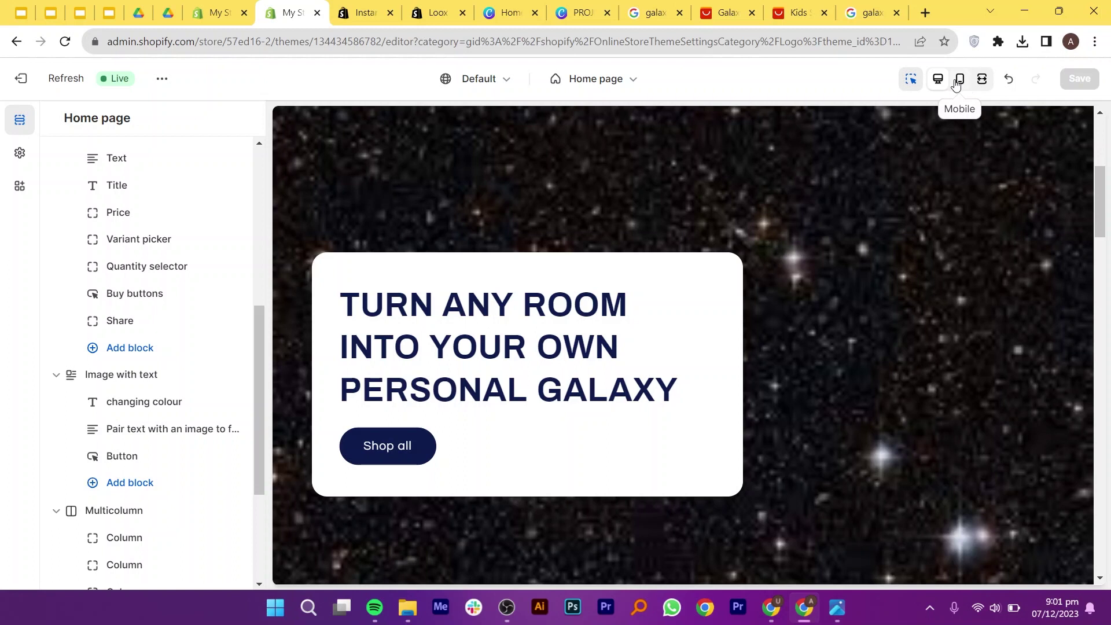
{"action": "left_click", "coordinate": [956, 84]}
{"action": "scroll", "coordinate": [665, 382], "scroll_direction": "down", "scroll_amount": 6}
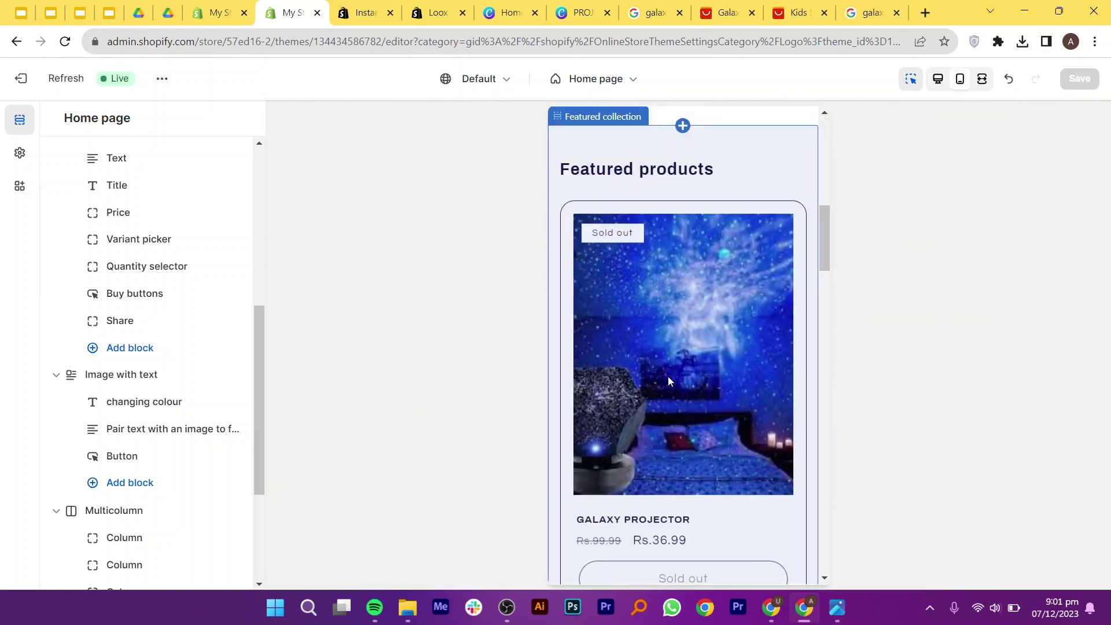
{"action": "scroll", "coordinate": [671, 377], "scroll_direction": "down", "scroll_amount": 3}
{"action": "scroll", "coordinate": [685, 376], "scroll_direction": "up", "scroll_amount": 1}
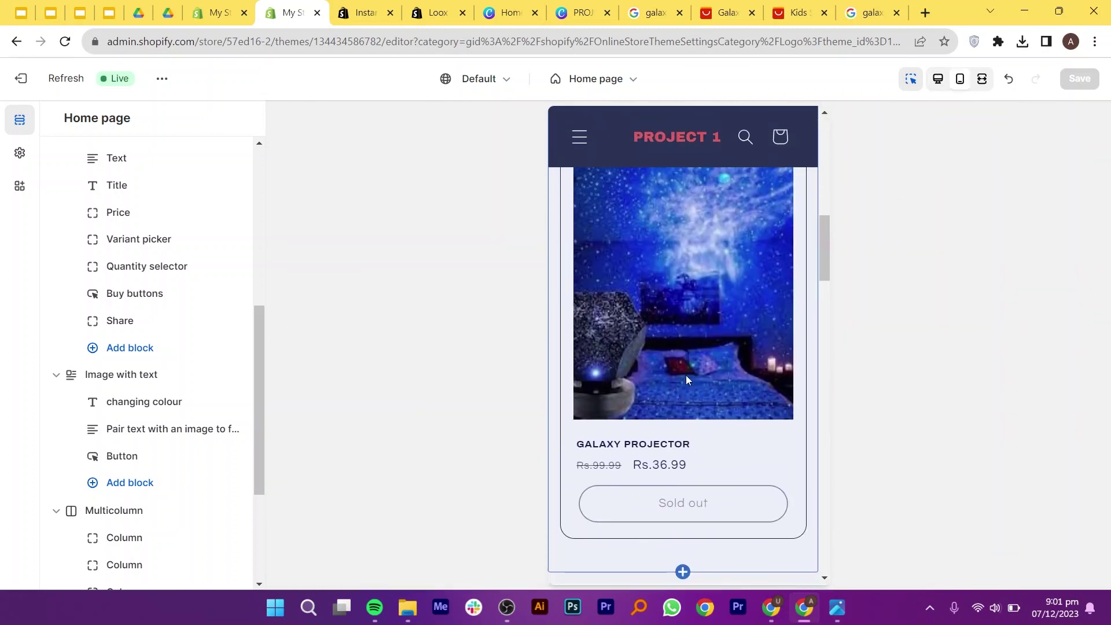